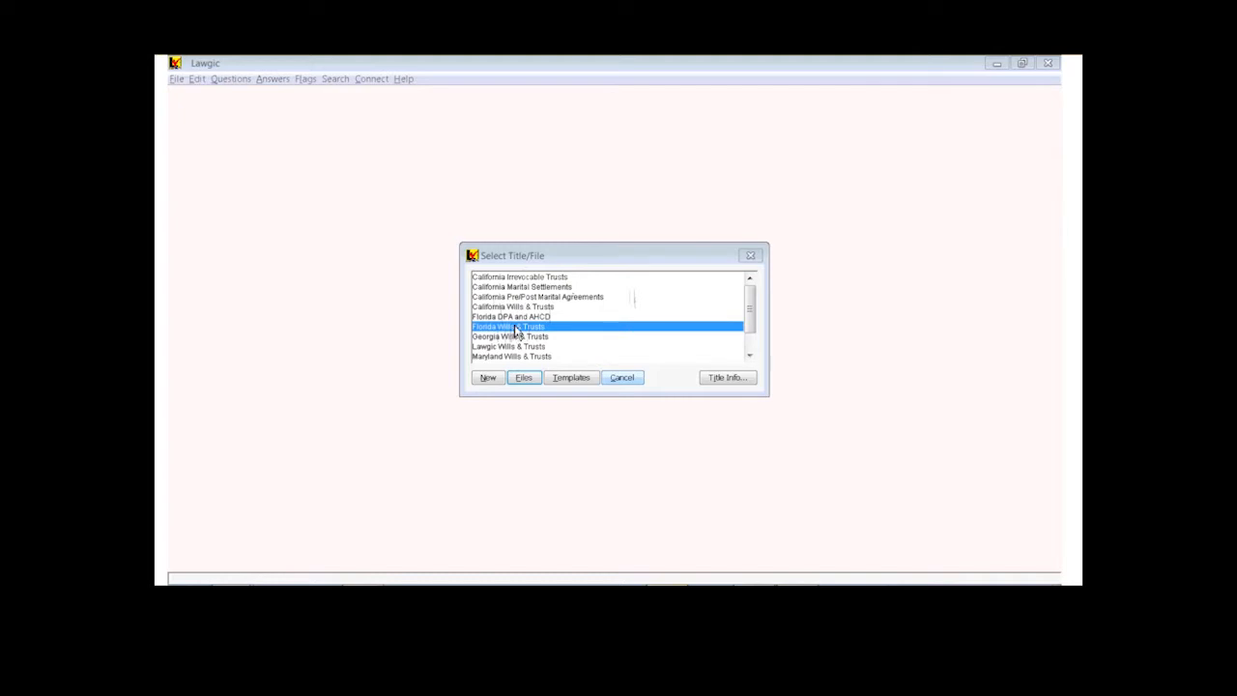
- Open the DEMO_V answer file of the Florida Wills & Trusts title
{"action": "left_click", "coordinate": [515, 328]}
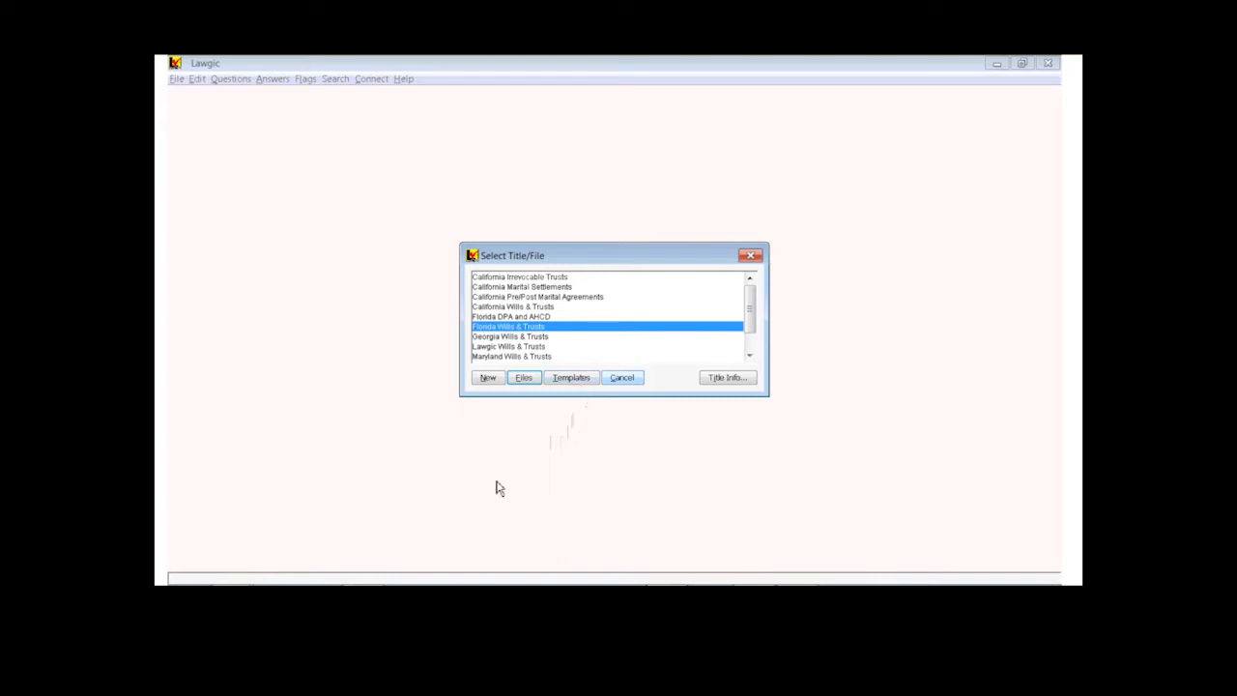
{"action": "left_click", "coordinate": [523, 379]}
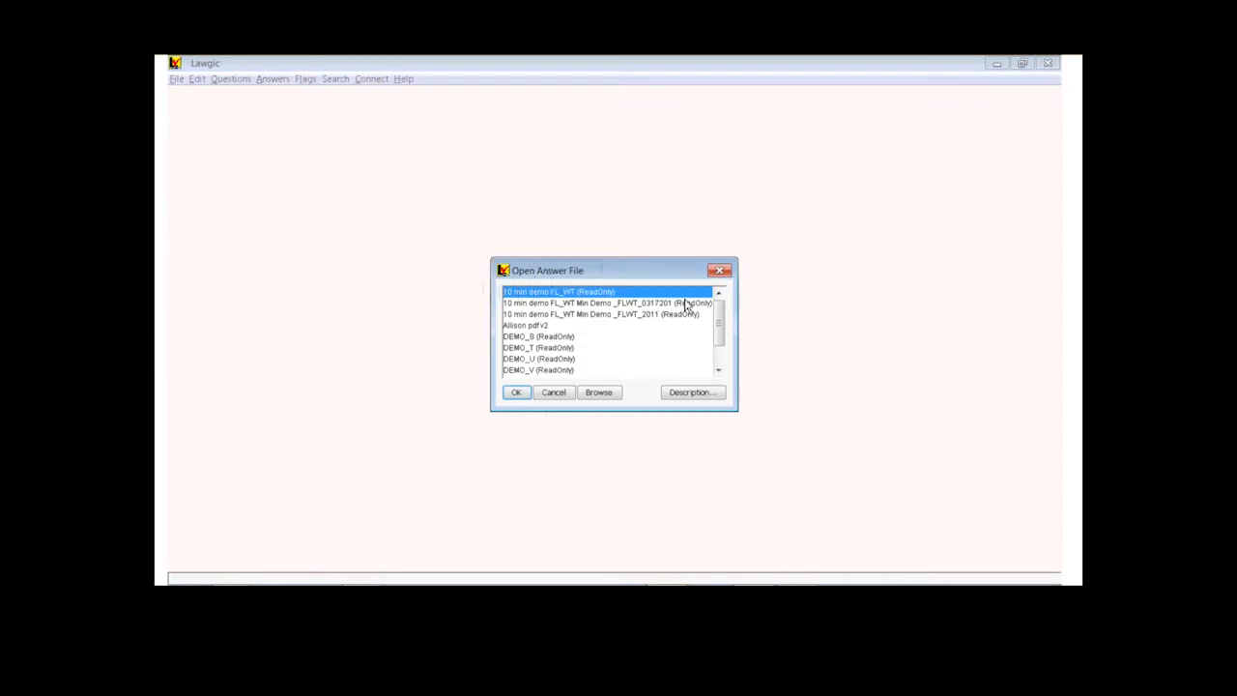
{"action": "mouse_move", "coordinate": [725, 319]}
{"action": "left_mouse_down"}
{"action": "mouse_move", "coordinate": [724, 367]}
{"action": "mouse_move", "coordinate": [723, 341]}
{"action": "left_mouse_up"}
{"action": "scroll", "coordinate": [643, 353], "scroll_direction": "down", "scroll_amount": 1}
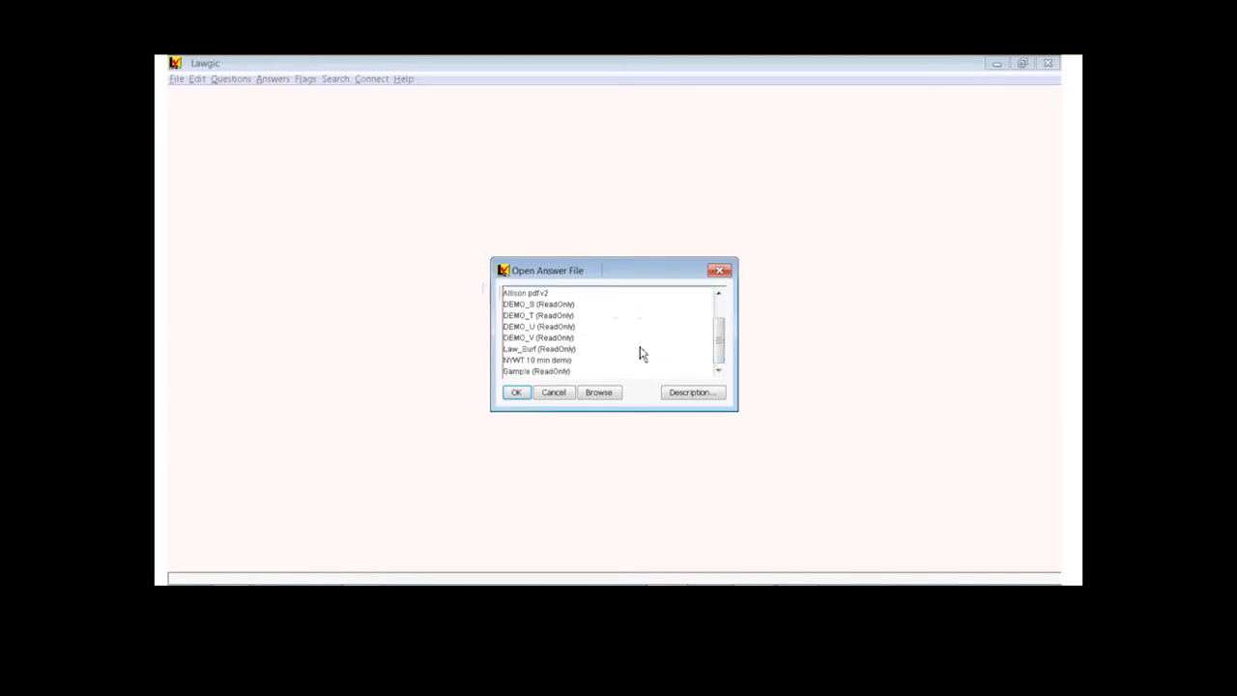
{"action": "left_click", "coordinate": [512, 340]}
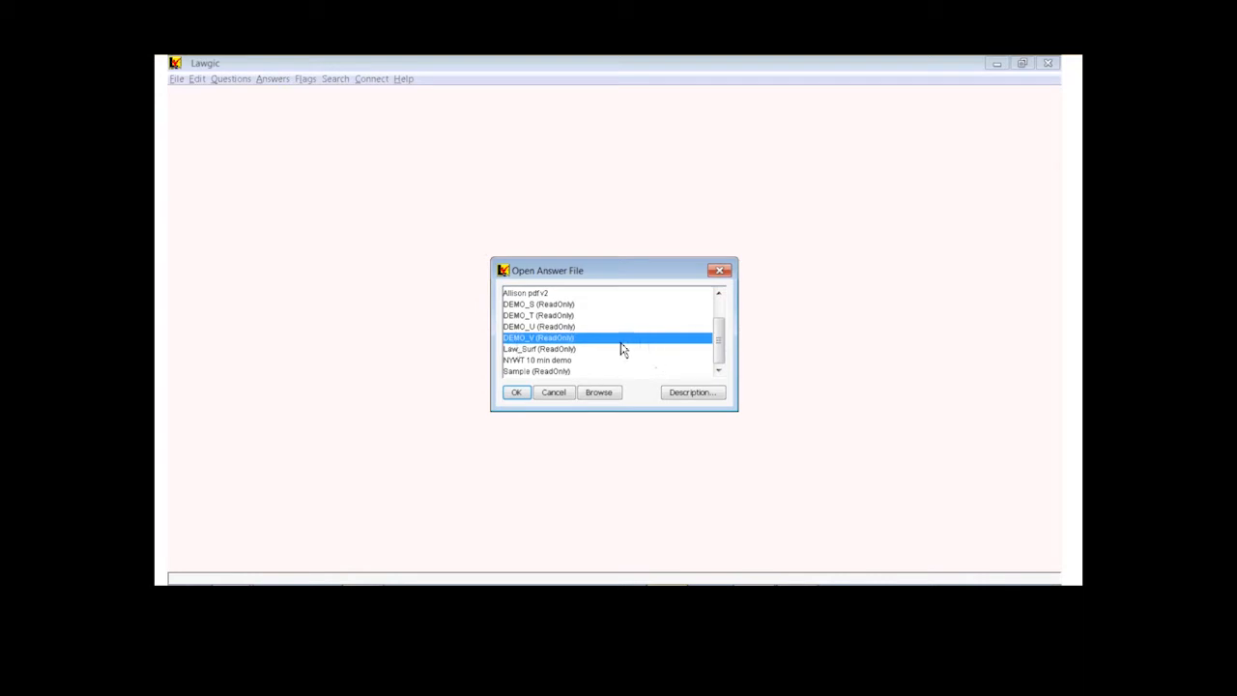
{"action": "left_click", "coordinate": [516, 396]}
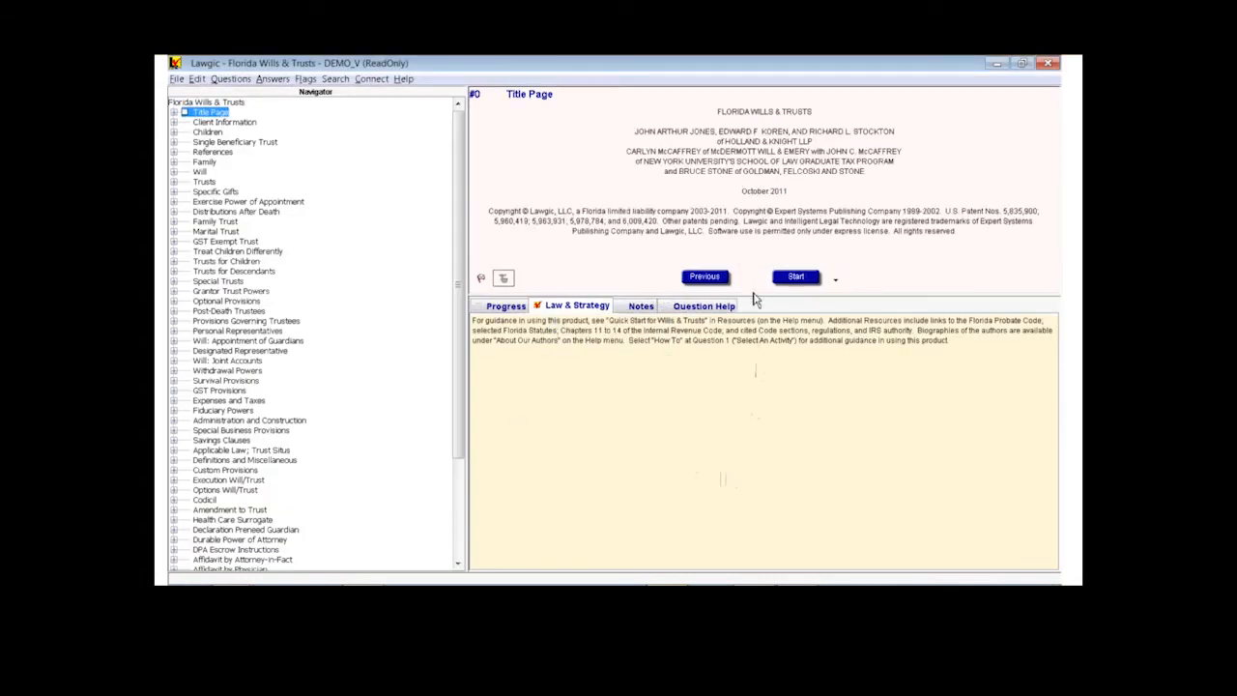
- Enlarge the question area, start the interview, and choose Trusts as the activity after reading the question's help
{"action": "left_click_drag", "start_coordinate": [755, 294], "coordinate": [754, 337]}
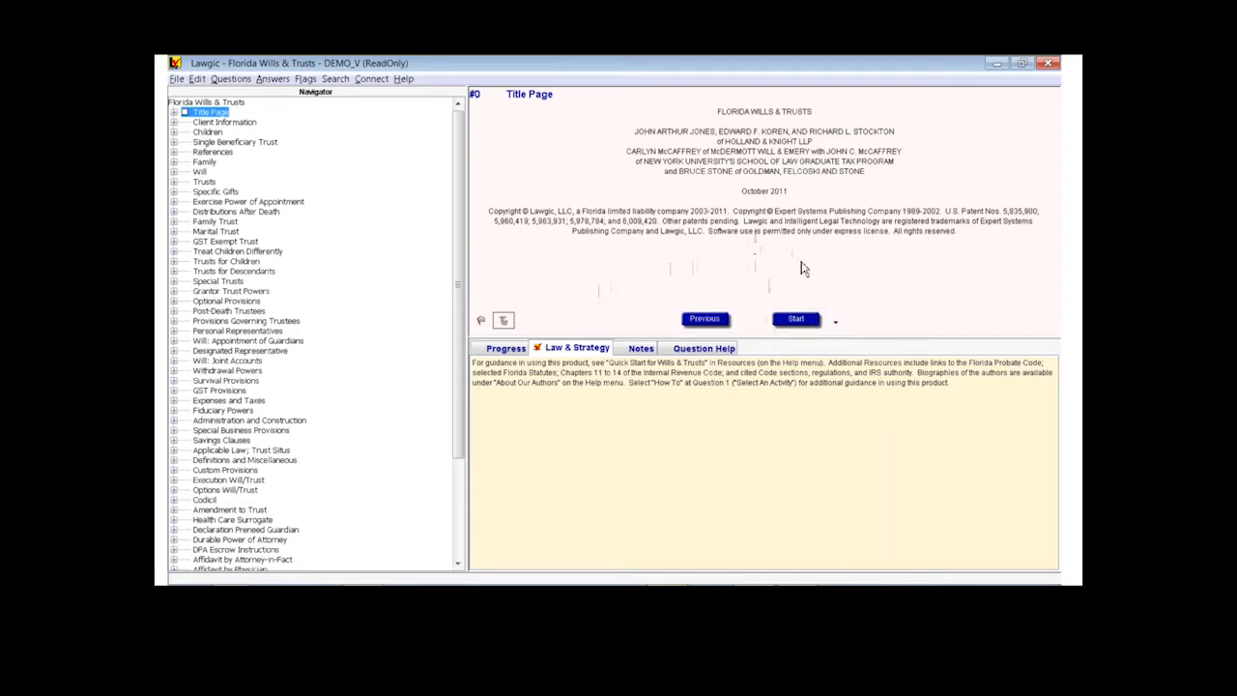
{"action": "left_click", "coordinate": [800, 325]}
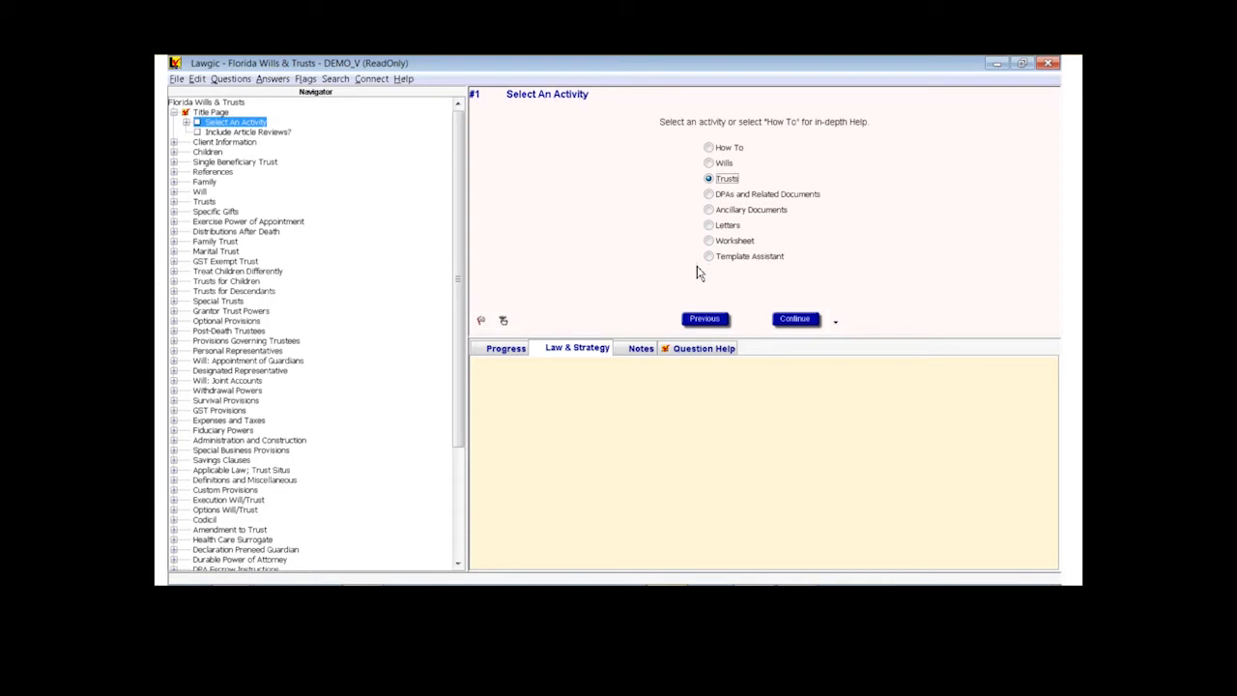
{"action": "left_click", "coordinate": [690, 353]}
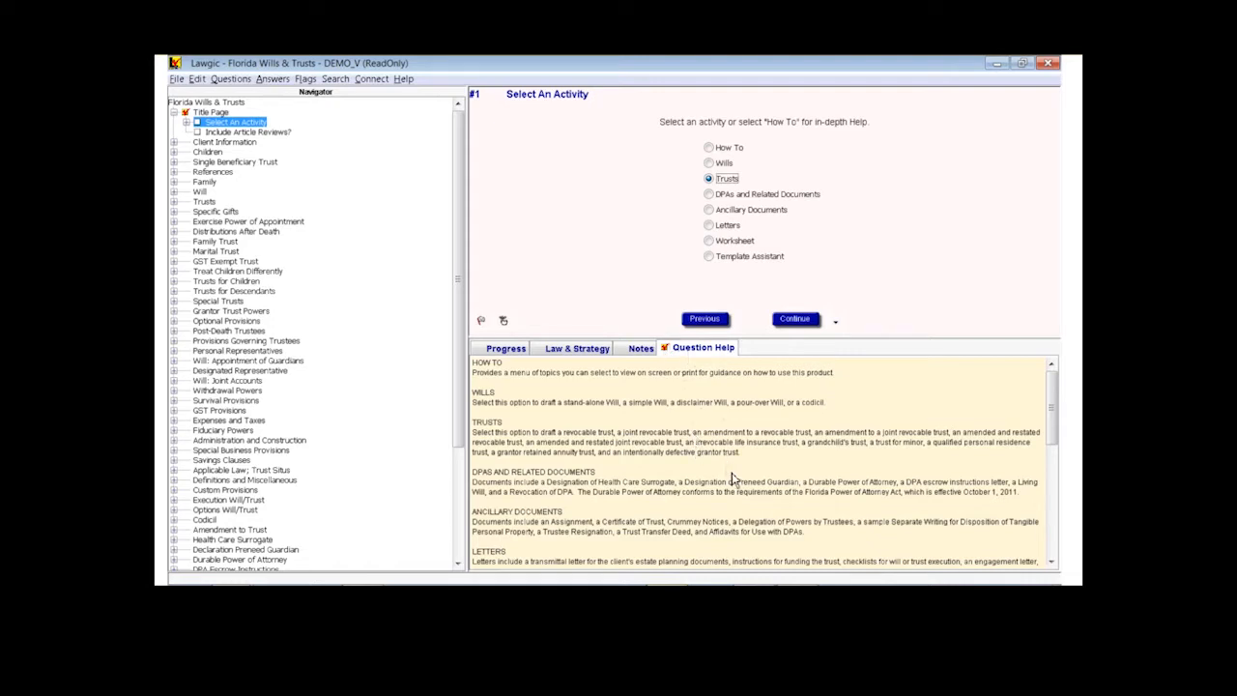
{"action": "scroll", "coordinate": [736, 479], "scroll_direction": "down", "scroll_amount": 1}
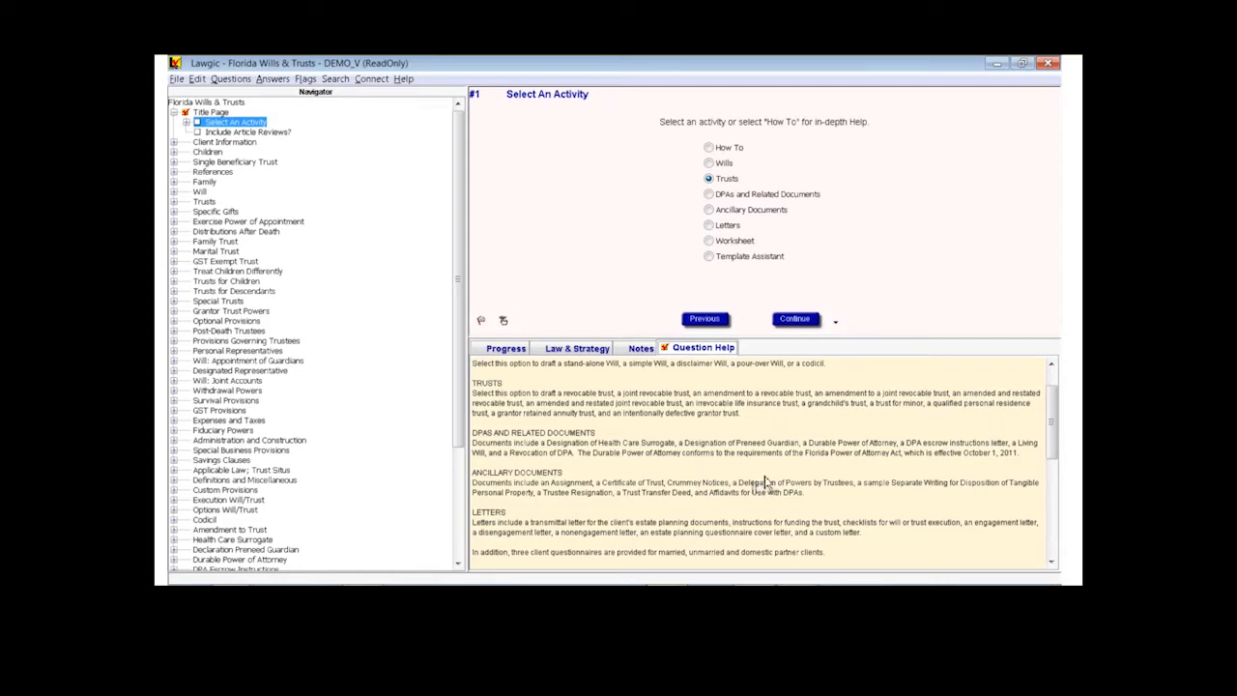
{"action": "left_click", "coordinate": [710, 180]}
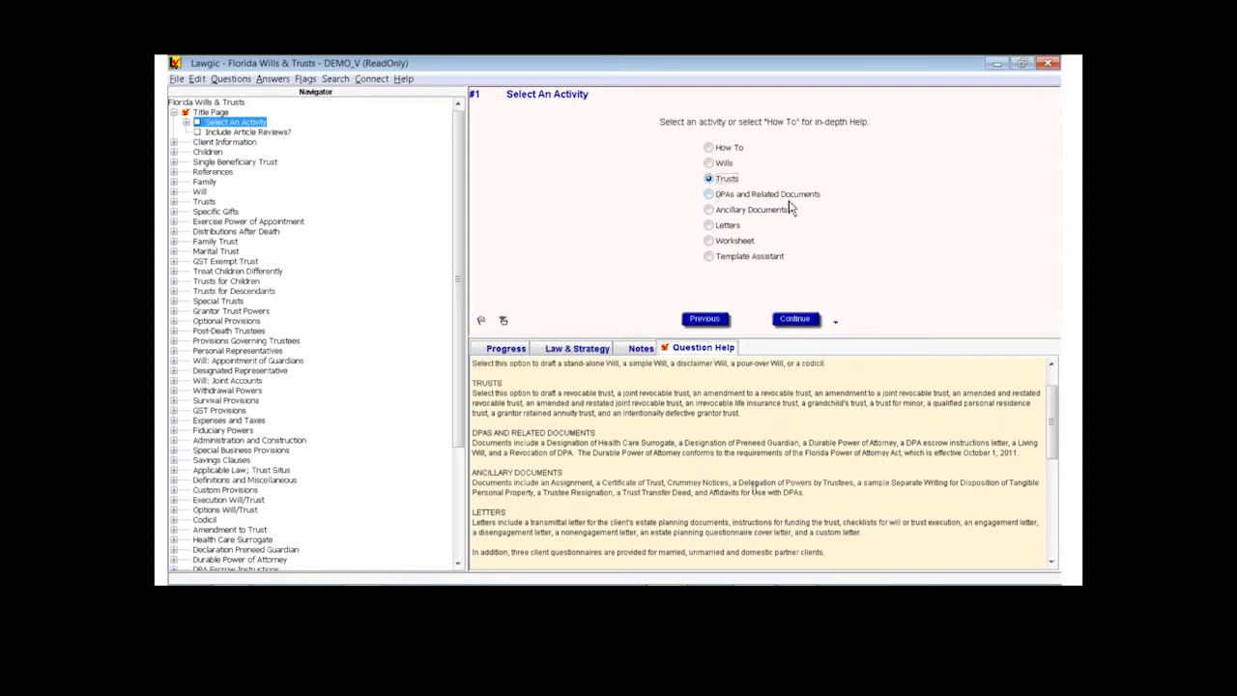
{"action": "left_click", "coordinate": [795, 324]}
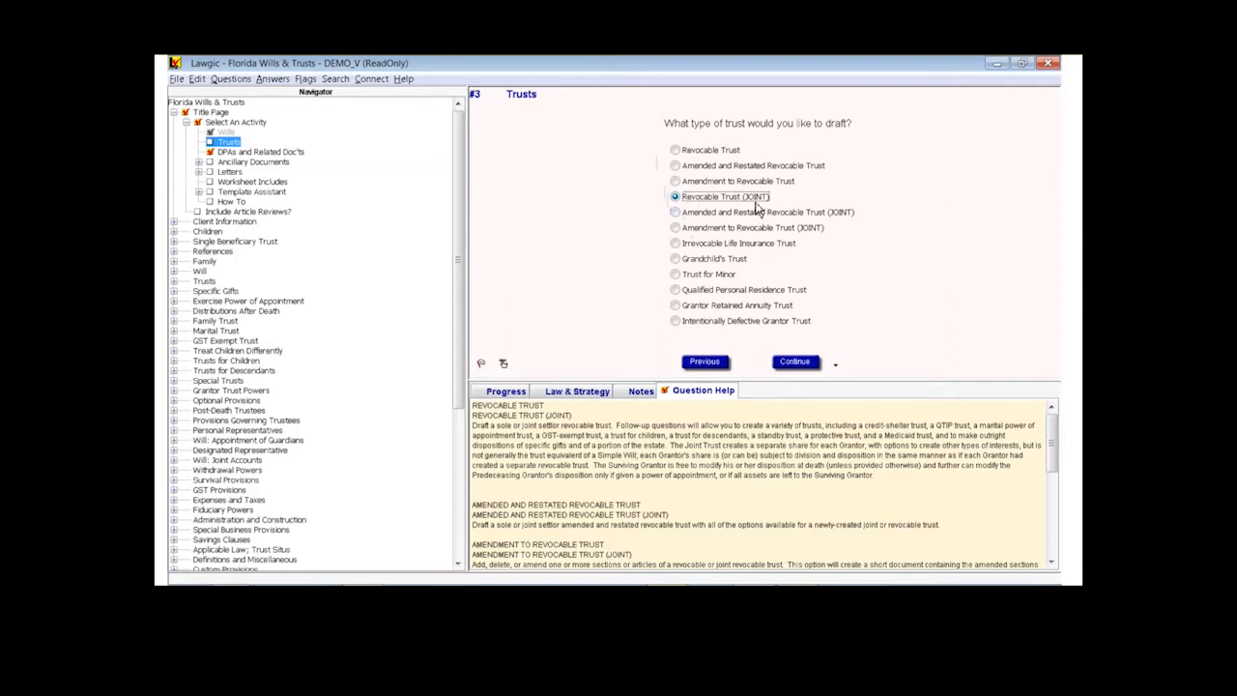
- Choose Revocable Trust (JOINT) as the trust type and answer Yes to including article reviews
{"action": "scroll", "coordinate": [622, 491], "scroll_direction": "down", "scroll_amount": 5}
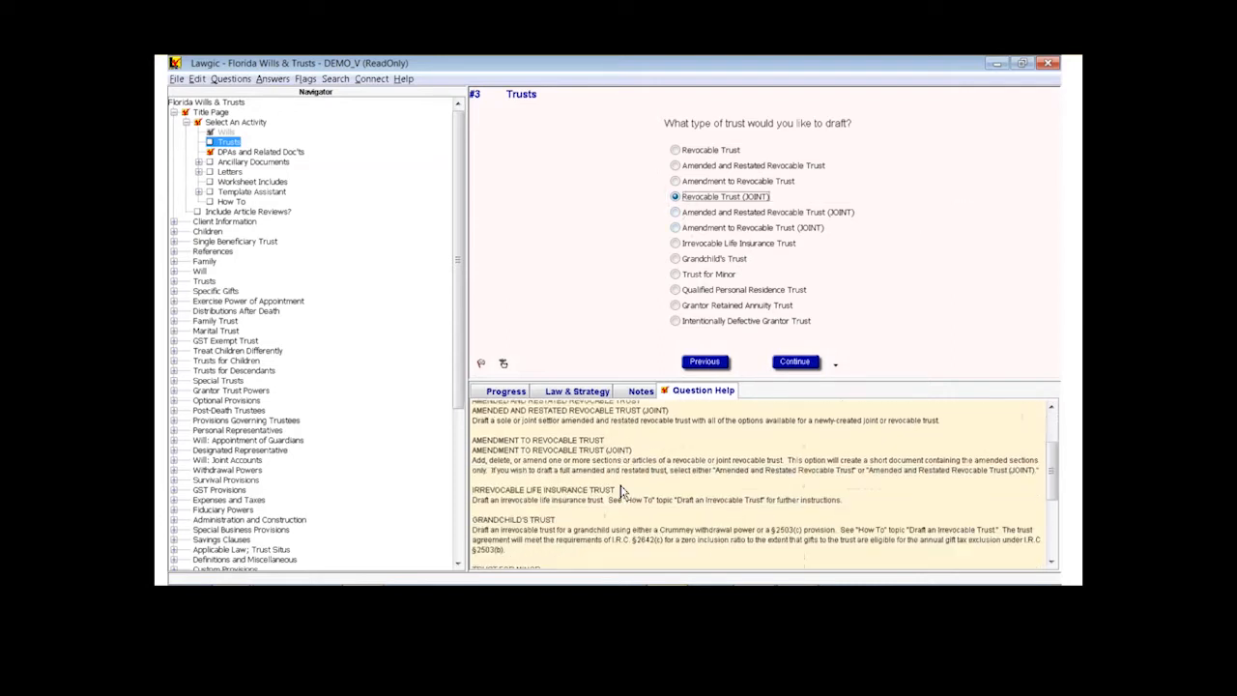
{"action": "scroll", "coordinate": [621, 491], "scroll_direction": "up", "scroll_amount": 3}
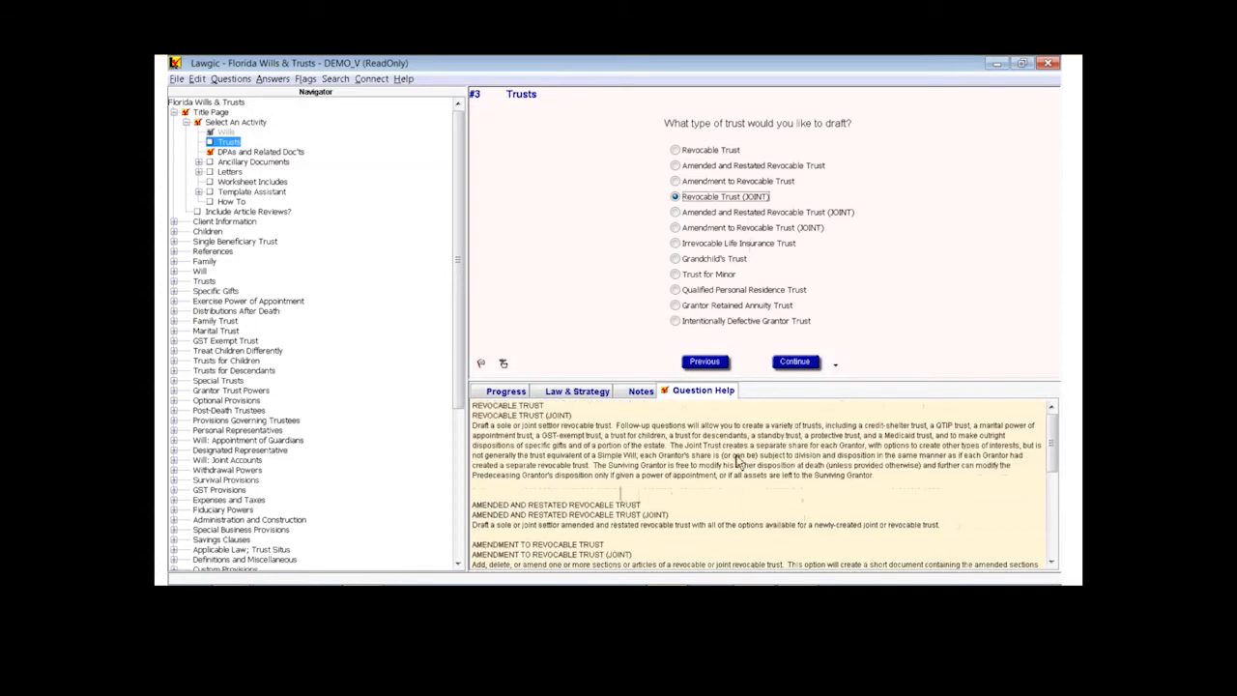
{"action": "left_click", "coordinate": [797, 363]}
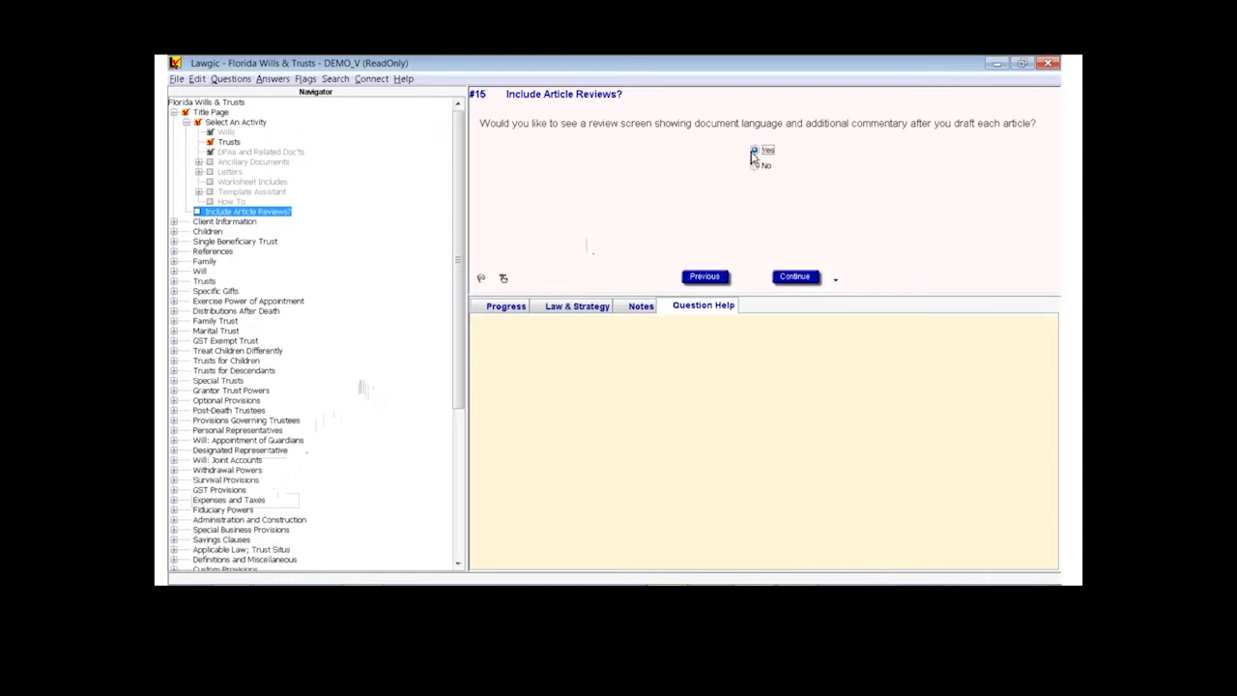
{"action": "left_click", "coordinate": [790, 275]}
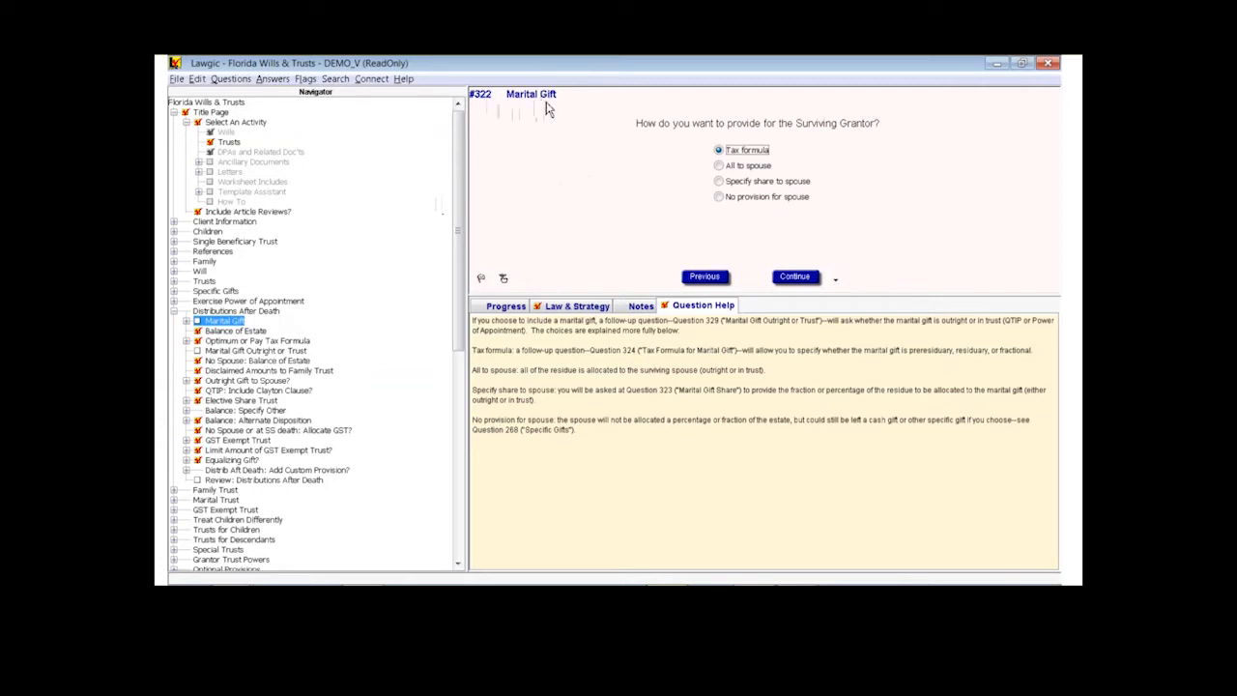
- Answer the Marital Gift question with Tax formula after checking its legal commentary and question help
{"action": "left_click", "coordinate": [717, 149]}
{"action": "left_click", "coordinate": [575, 308]}
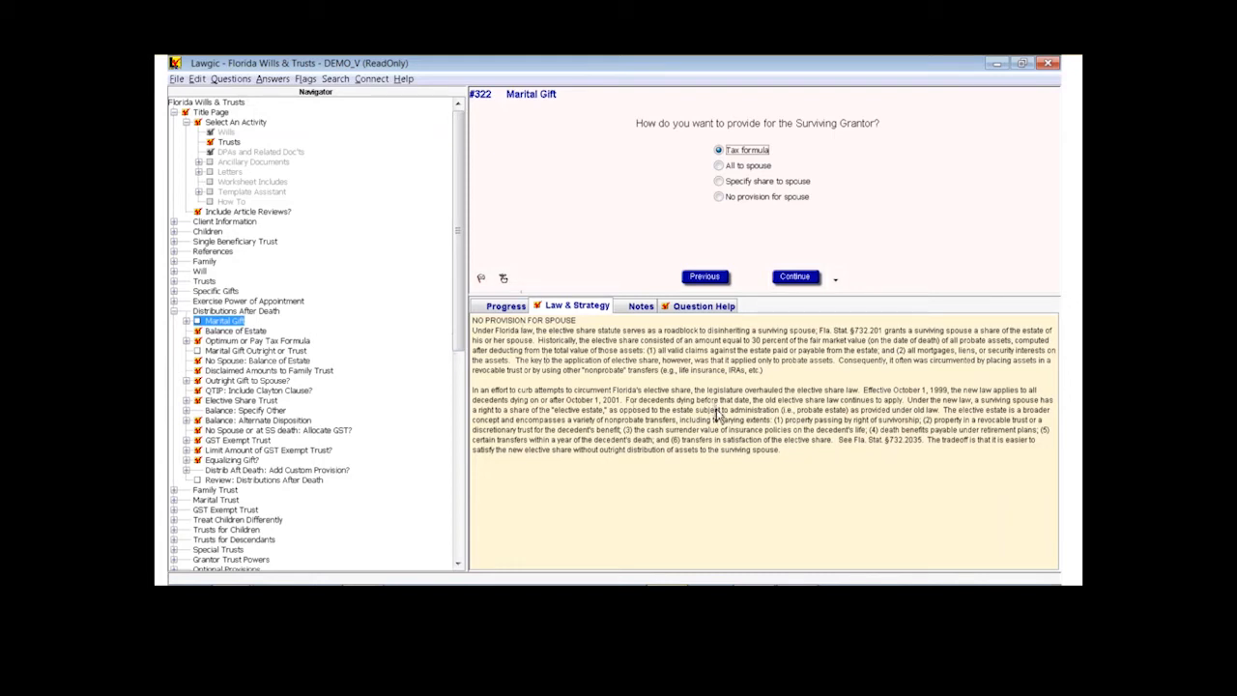
{"action": "left_click", "coordinate": [710, 307]}
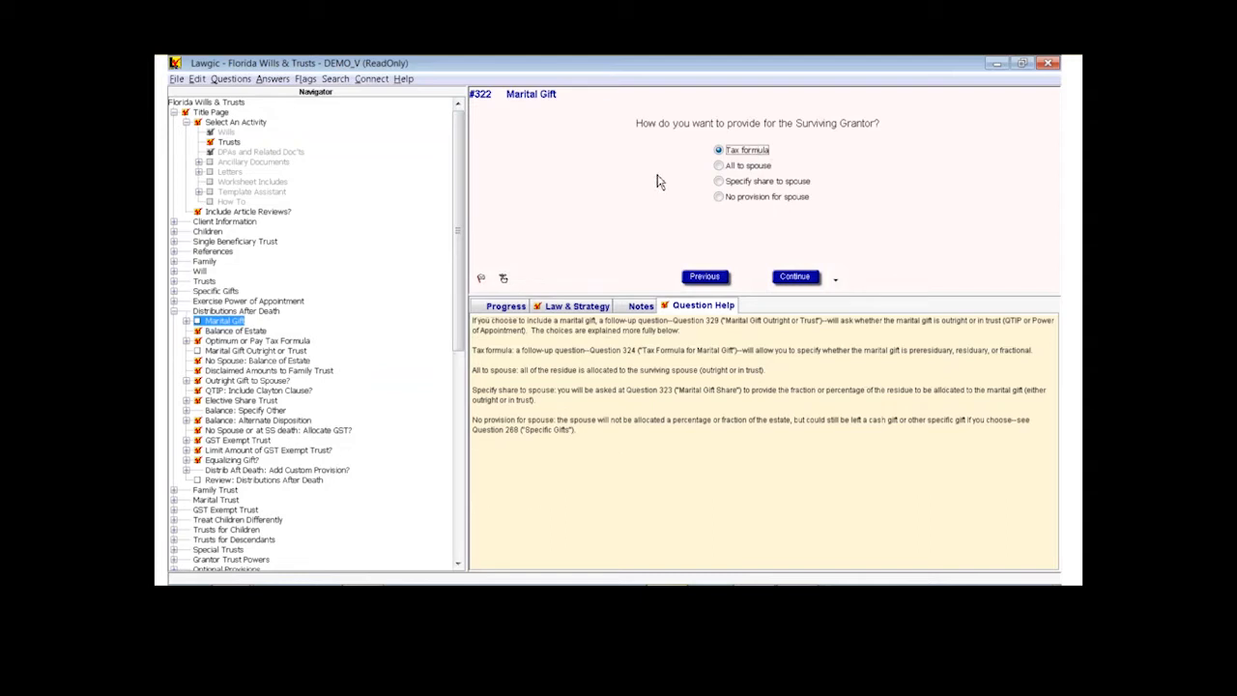
{"action": "left_click", "coordinate": [791, 279]}
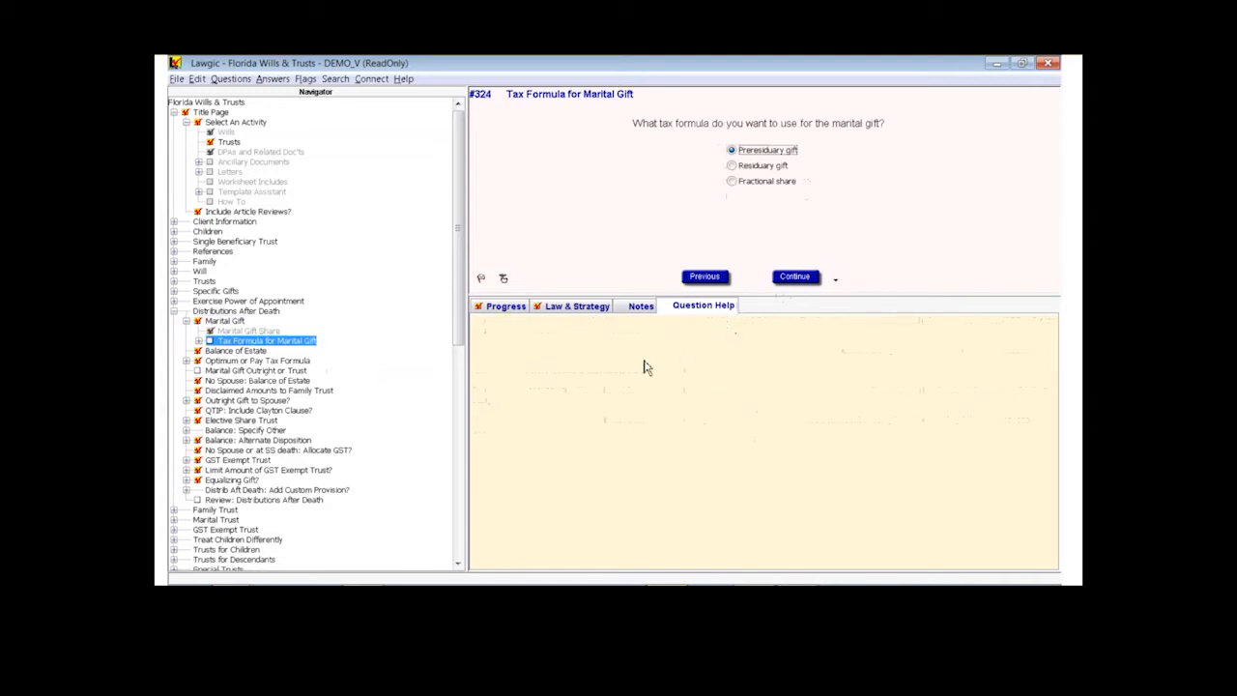
- Read through the Law & Strategy commentary for the marital gift tax formula question and copy its entire text
{"action": "left_click", "coordinate": [593, 308]}
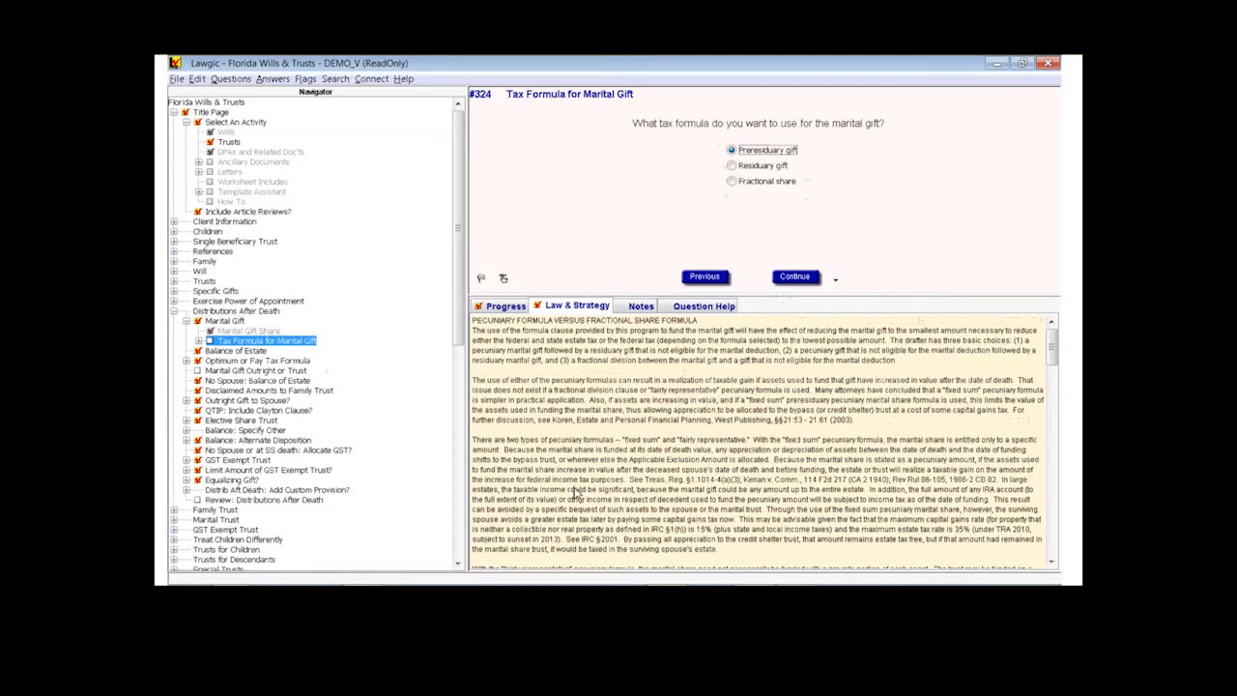
{"action": "scroll", "coordinate": [720, 444], "scroll_direction": "down", "scroll_amount": 8}
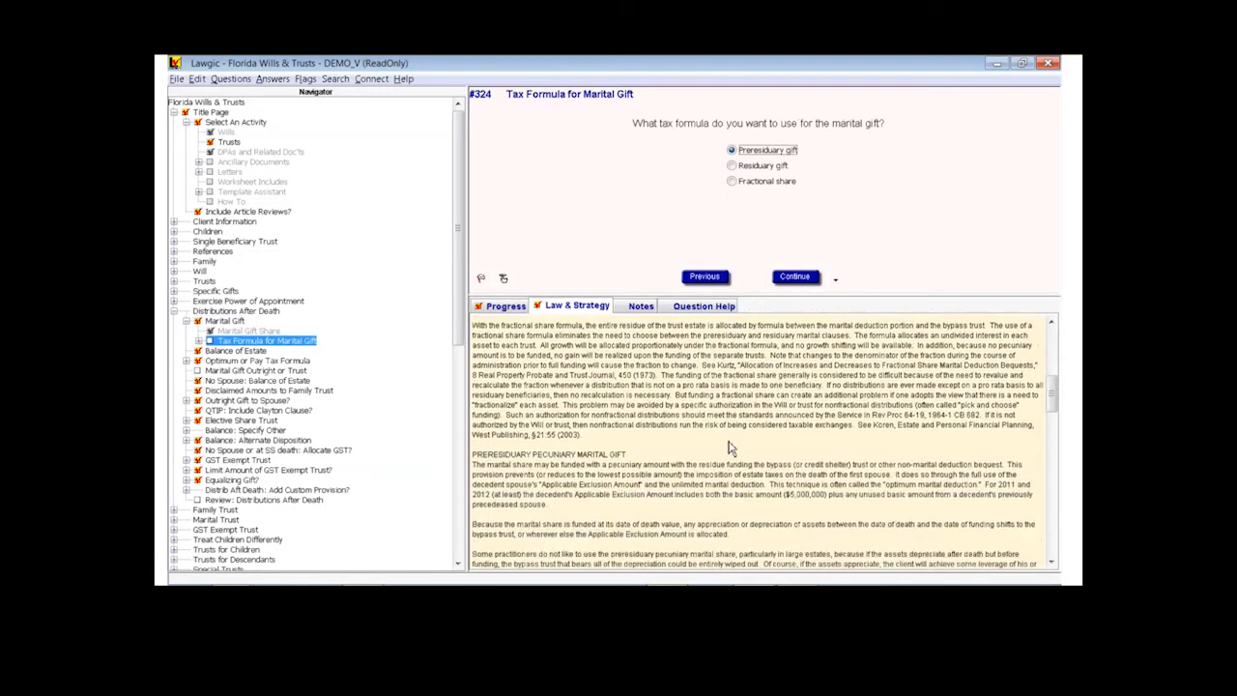
{"action": "scroll", "coordinate": [730, 447], "scroll_direction": "down", "scroll_amount": 3}
{"action": "scroll", "coordinate": [729, 447], "scroll_direction": "down", "scroll_amount": 7}
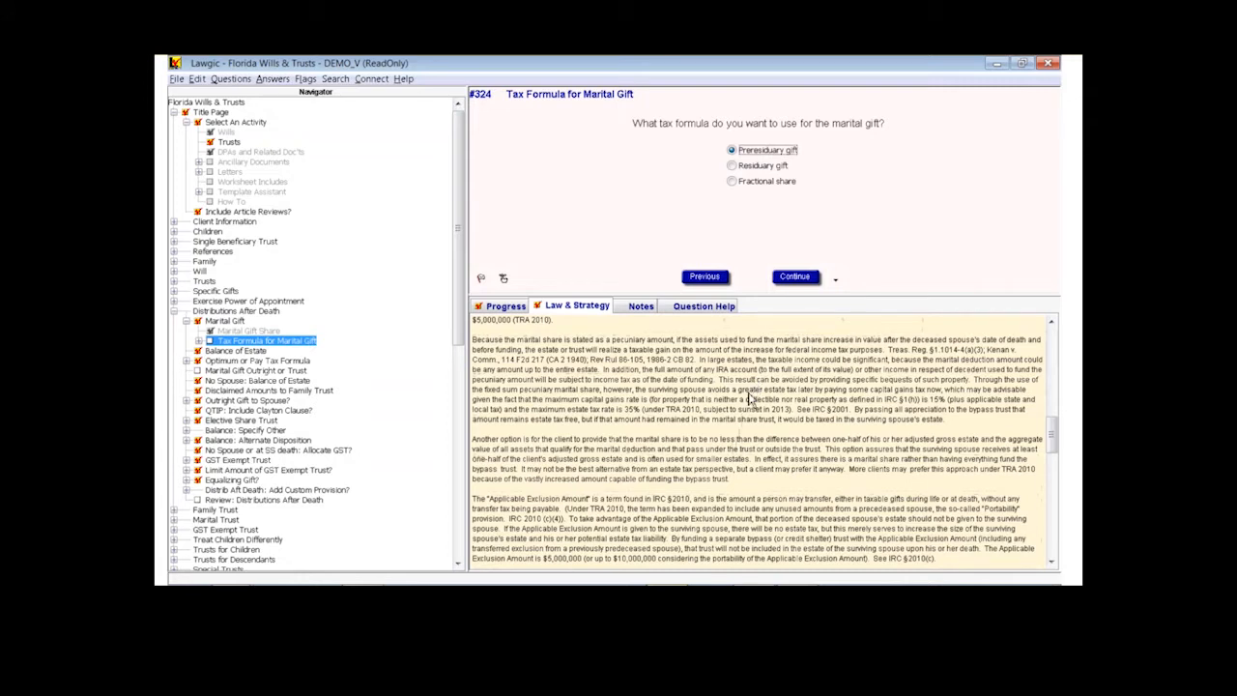
{"action": "right_click", "coordinate": [751, 398]}
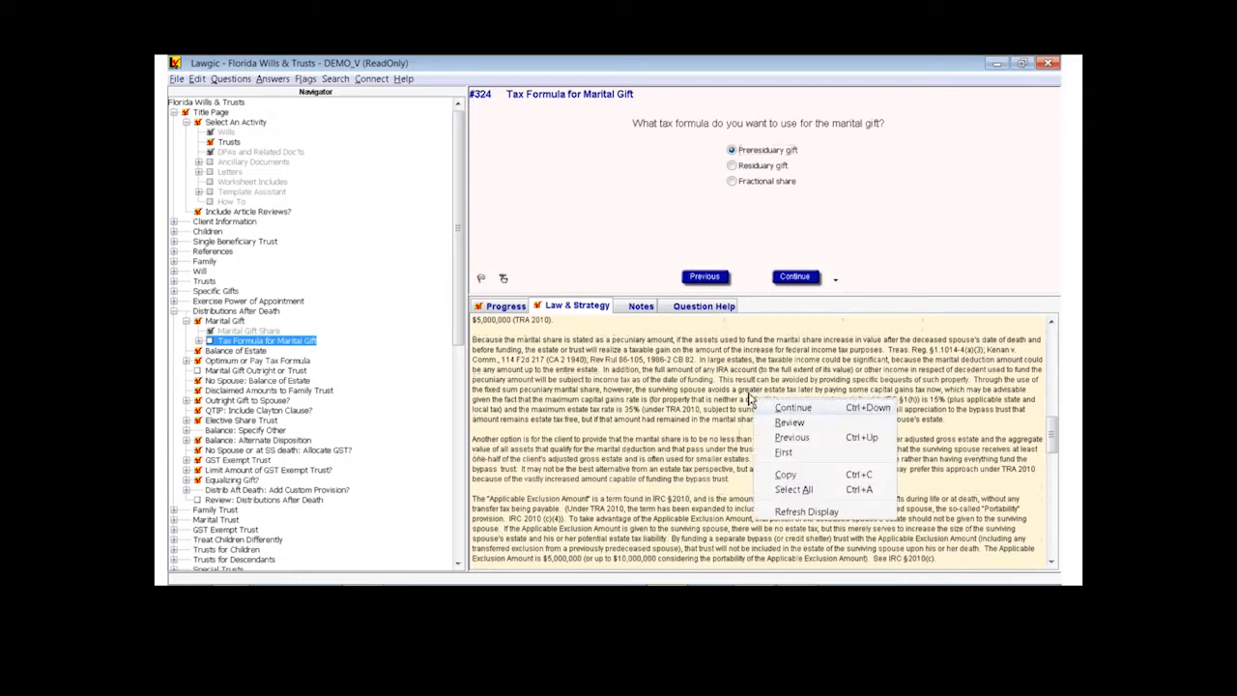
{"action": "left_click", "coordinate": [803, 487]}
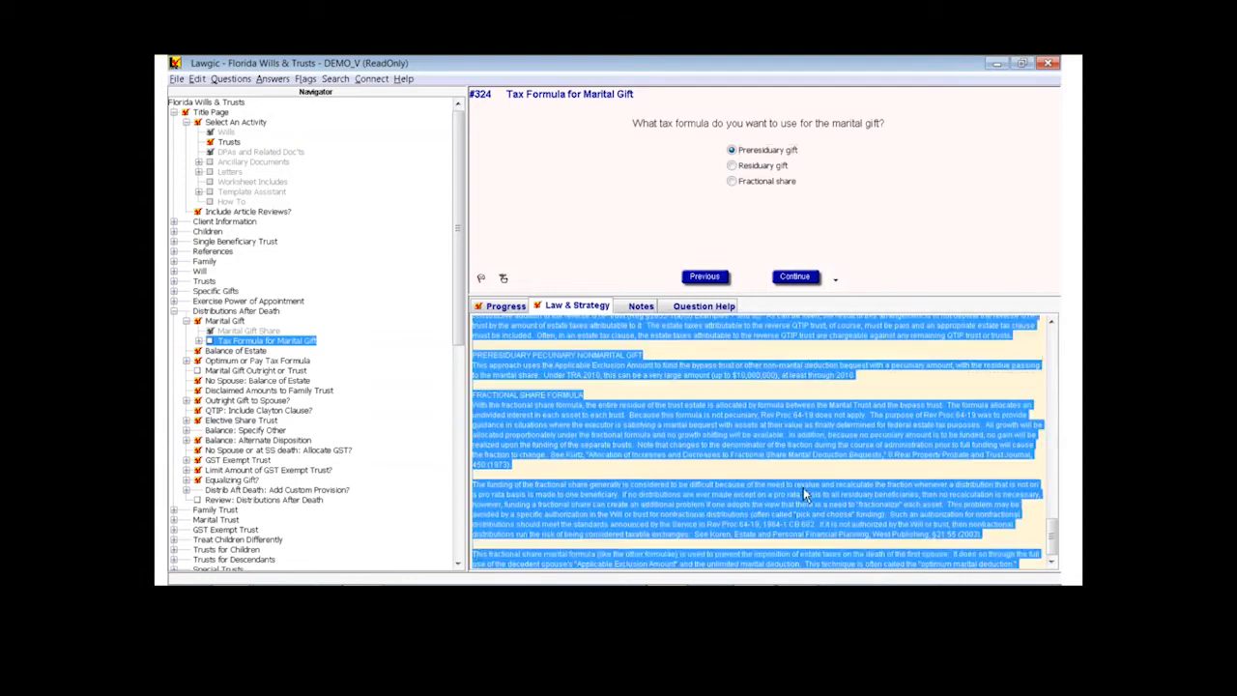
{"action": "right_click", "coordinate": [720, 439]}
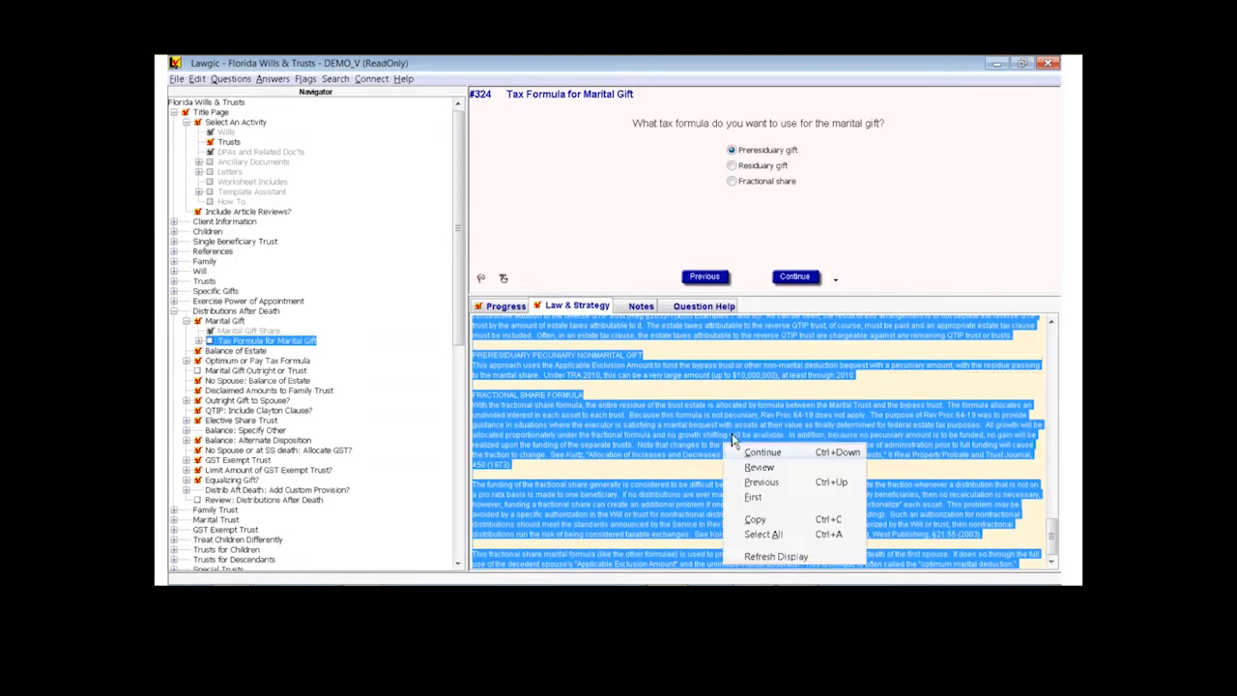
{"action": "left_click", "coordinate": [756, 519]}
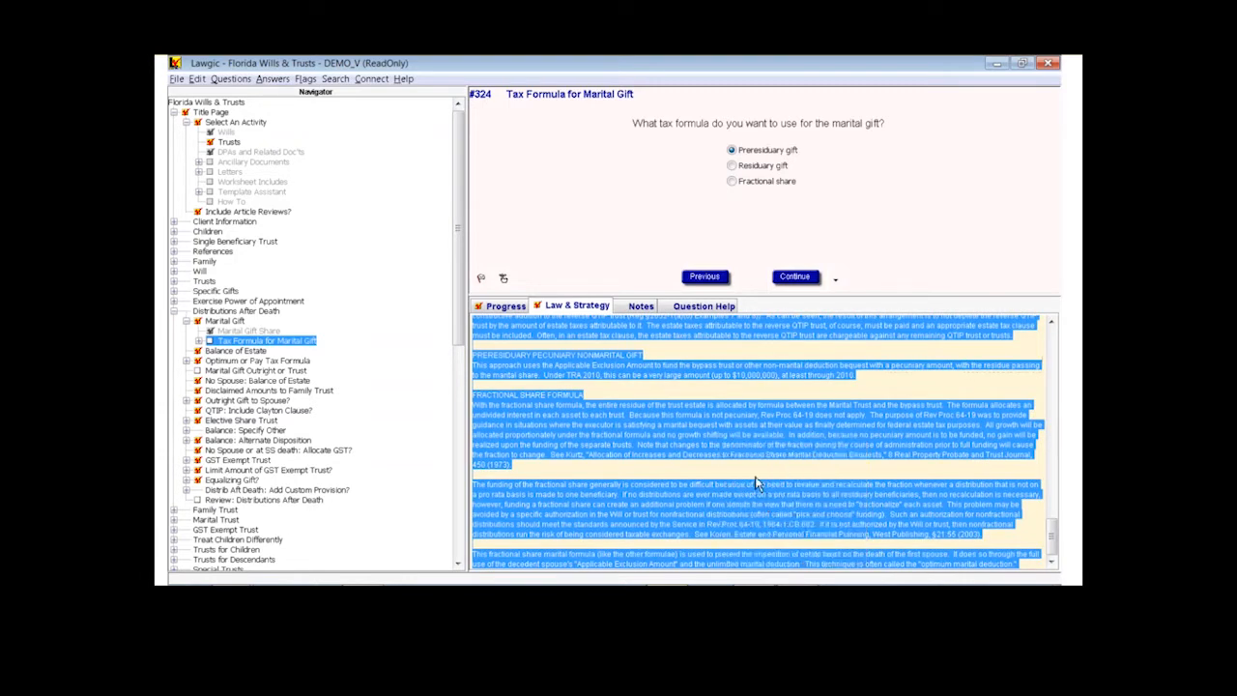
{"action": "left_click", "coordinate": [757, 480]}
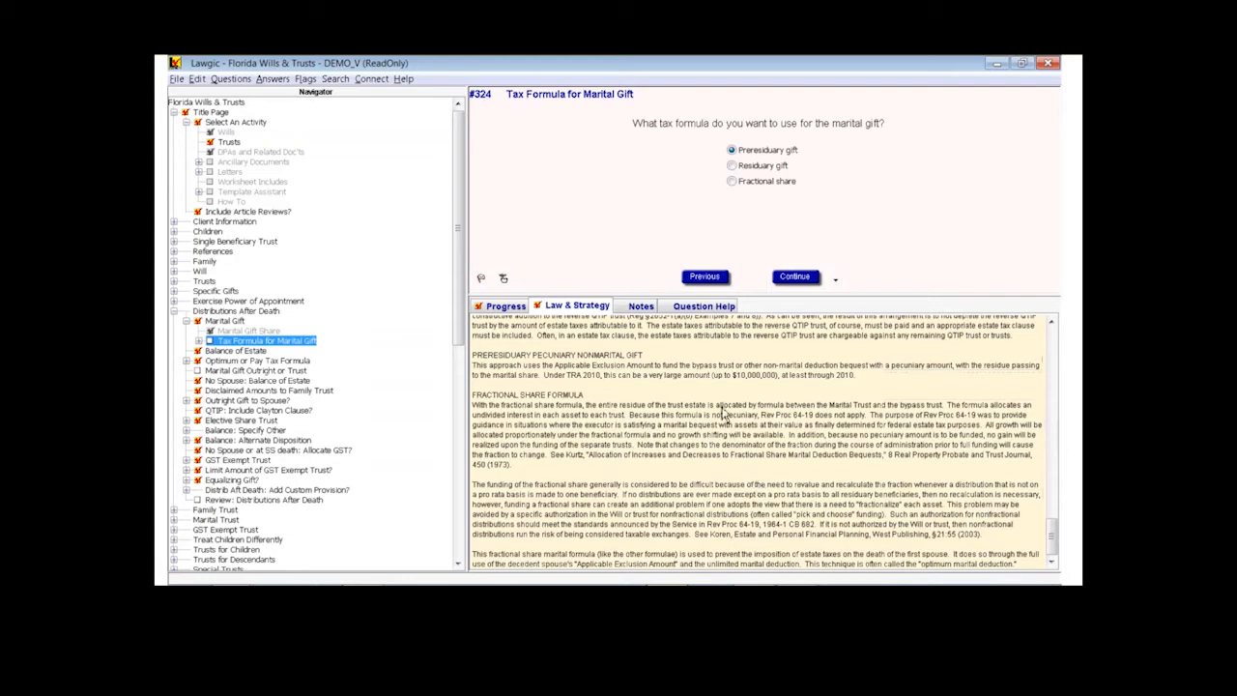
- Compare the draft language for the Fractional share and Preresiduary gift formulas, settling on Preresiduary gift for the marital gift
{"action": "left_click", "coordinate": [501, 307]}
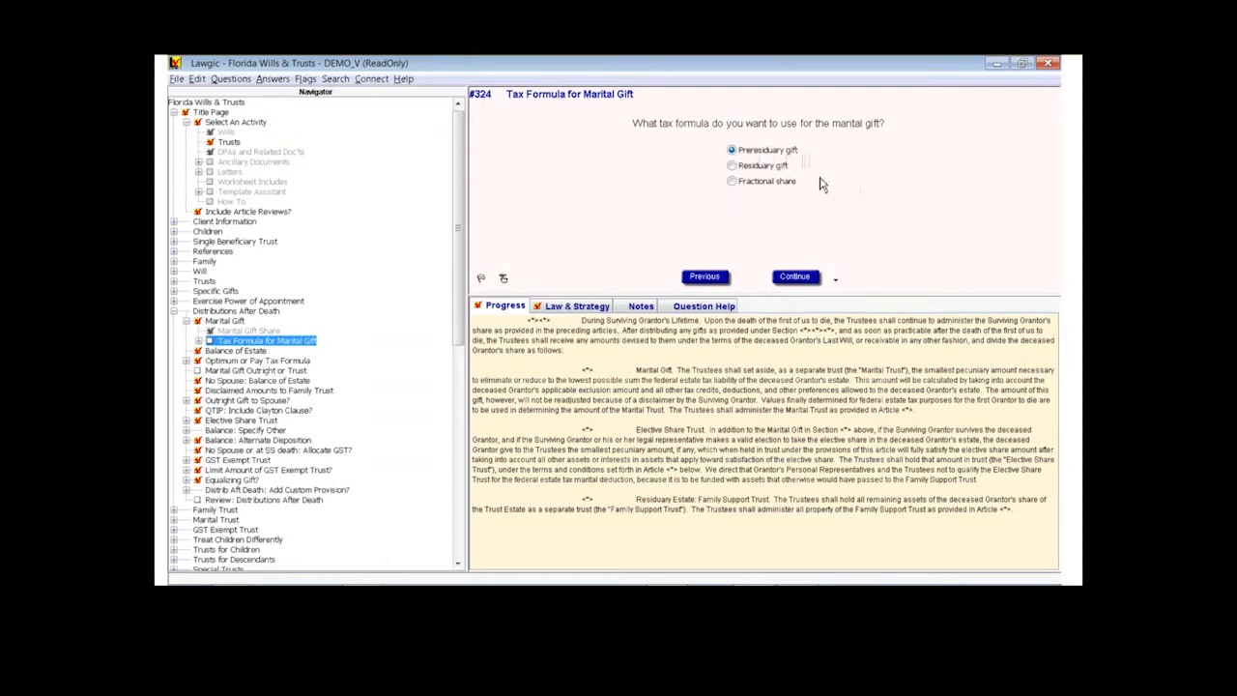
{"action": "left_click", "coordinate": [732, 182]}
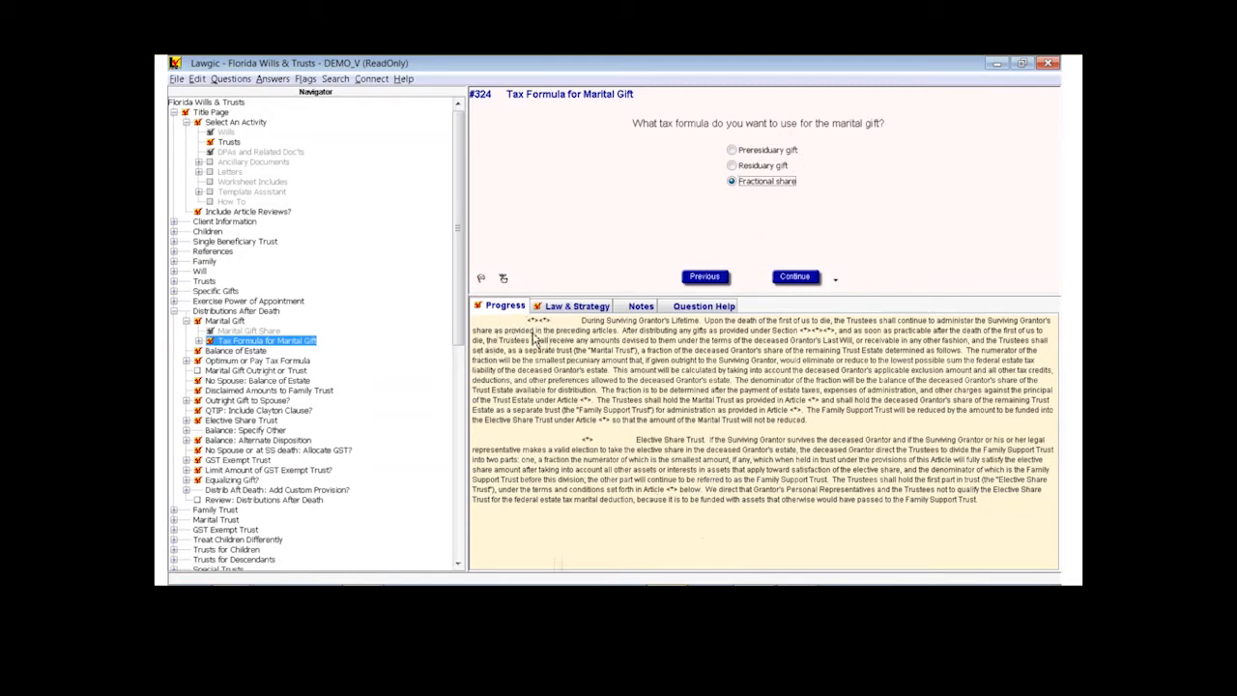
{"action": "left_click", "coordinate": [732, 151]}
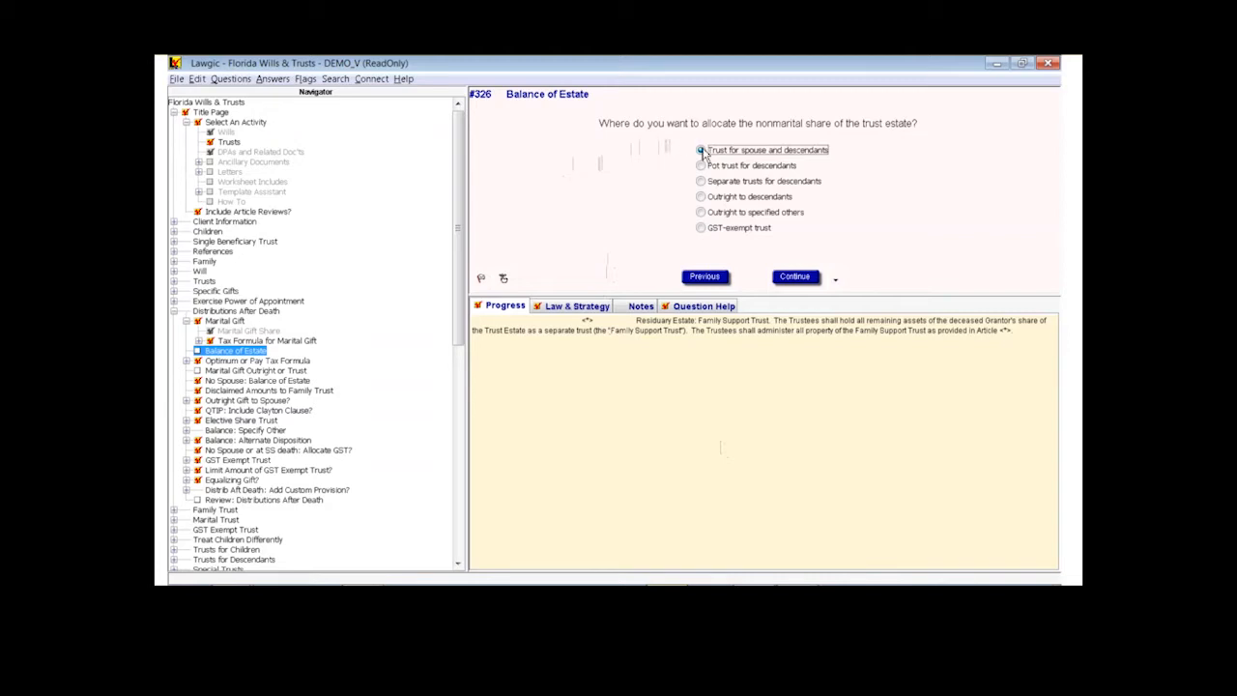
- Review the question help, legal commentary and draft text for the Balance of Estate question, and open its notes for entry
{"action": "left_click", "coordinate": [801, 286]}
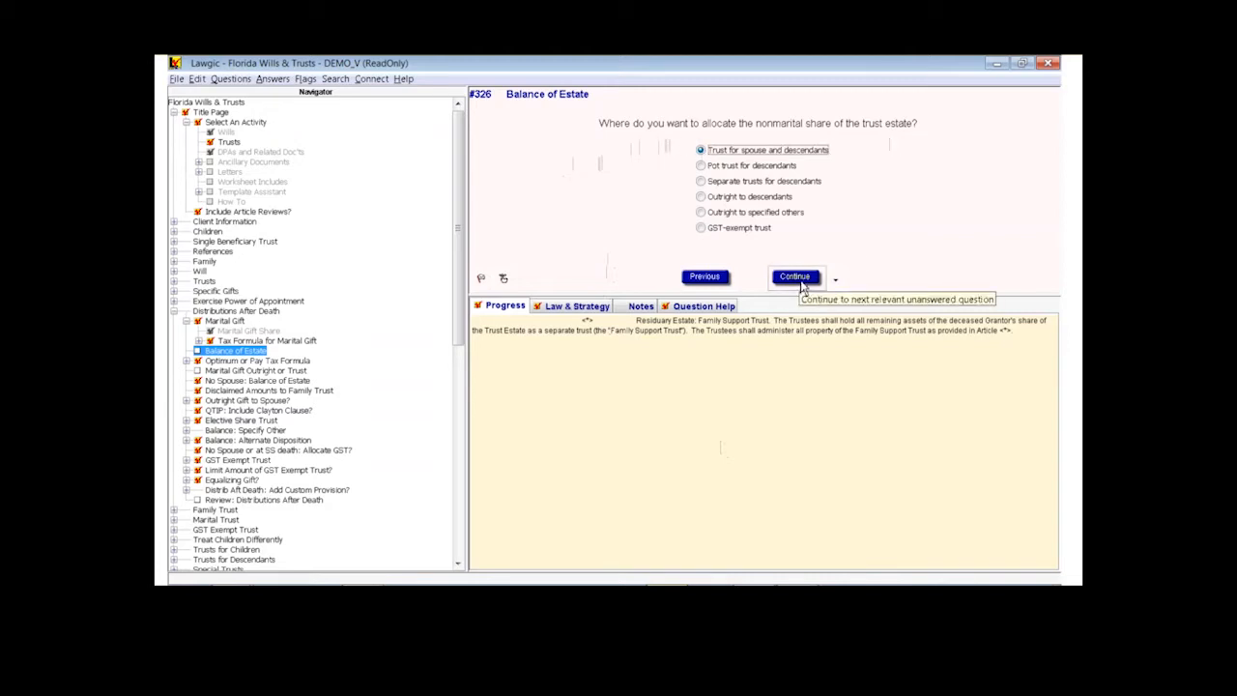
{"action": "left_click", "coordinate": [696, 308]}
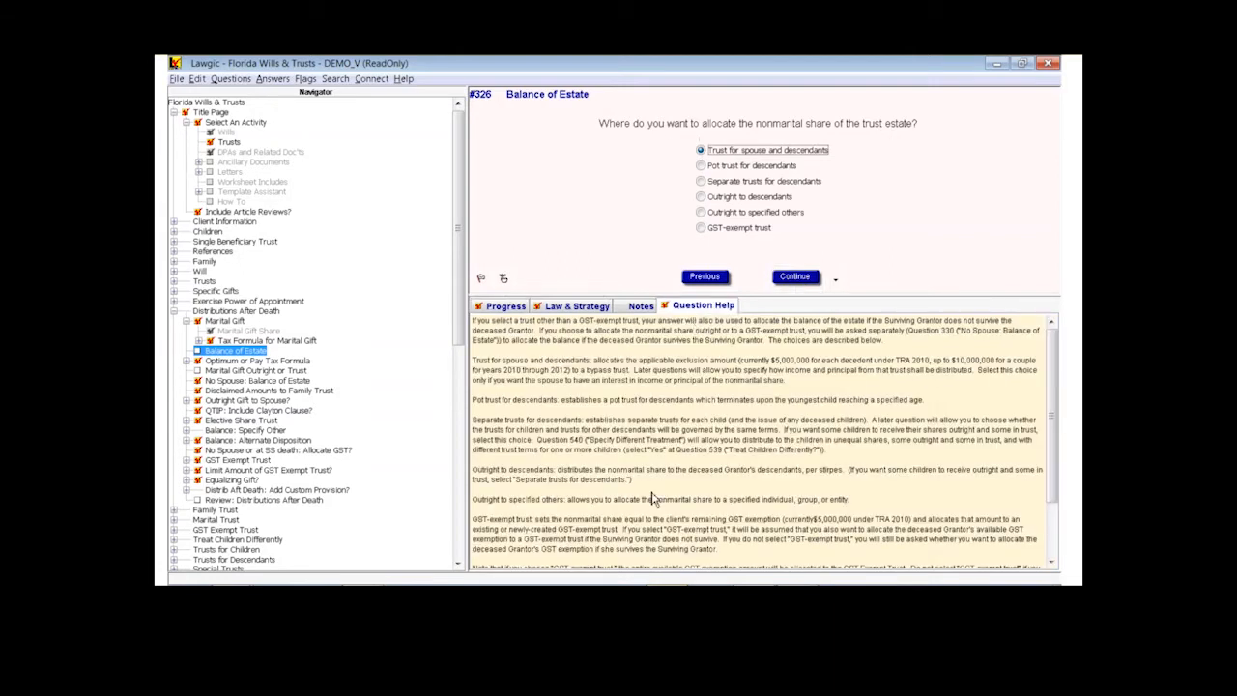
{"action": "left_click", "coordinate": [583, 307]}
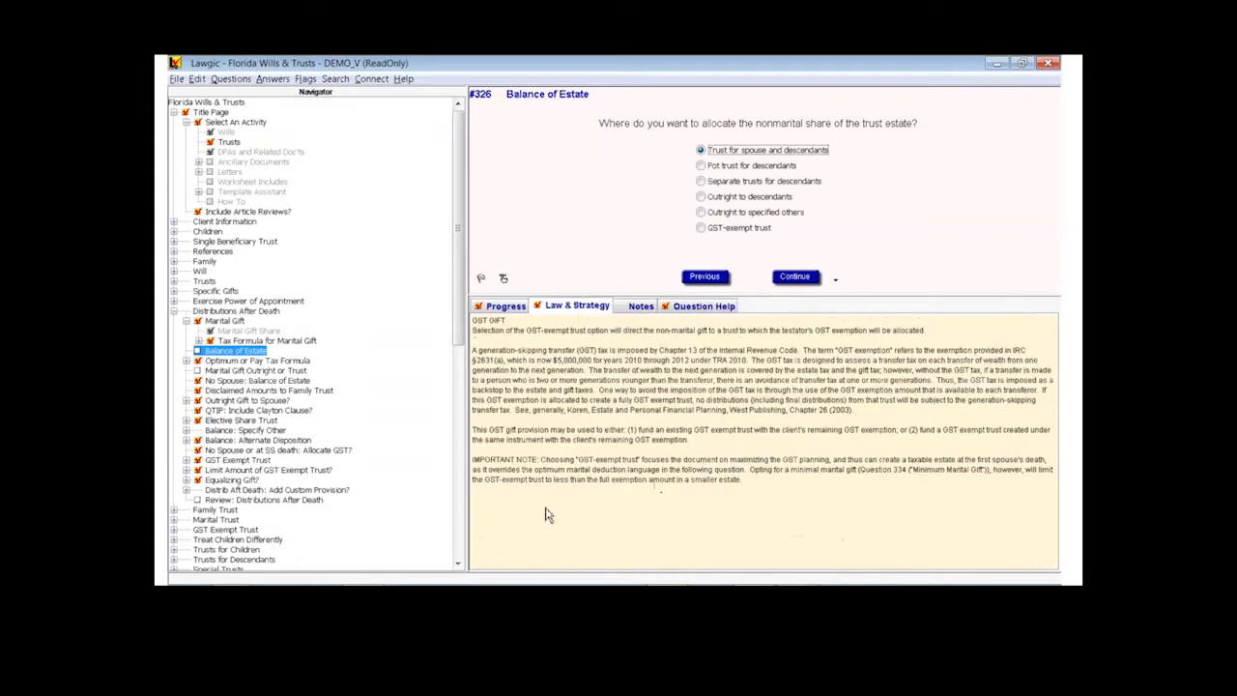
{"action": "left_click", "coordinate": [508, 306]}
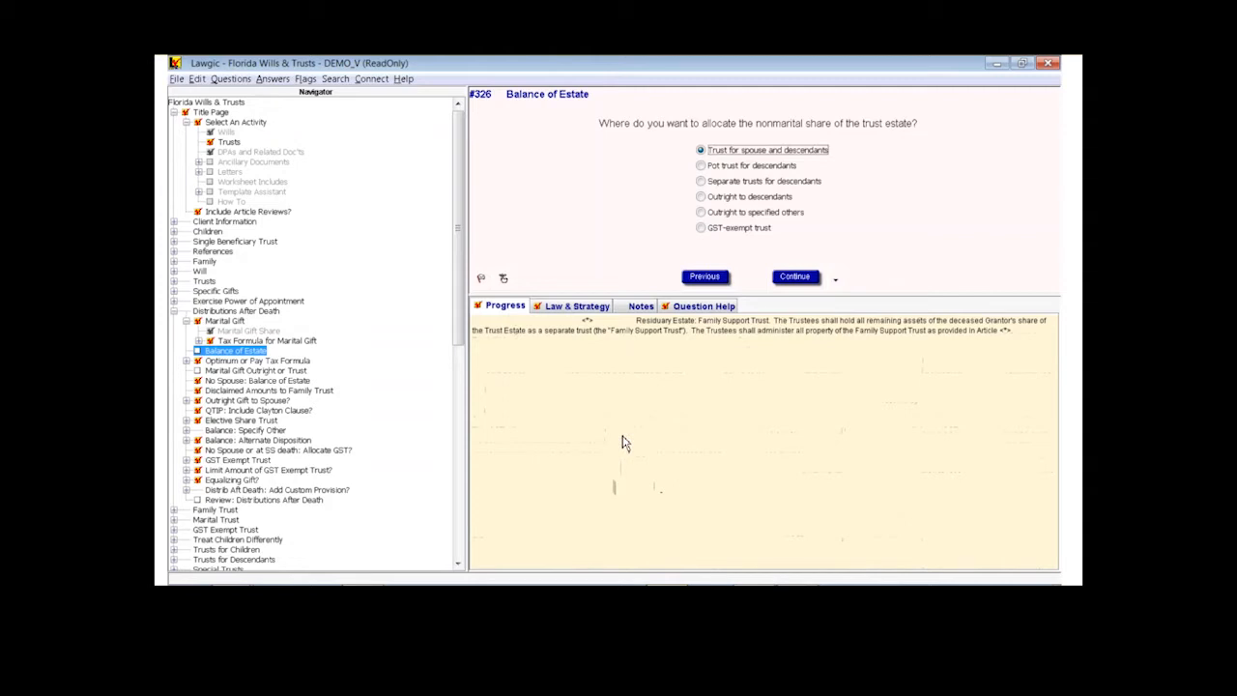
{"action": "left_click", "coordinate": [641, 307]}
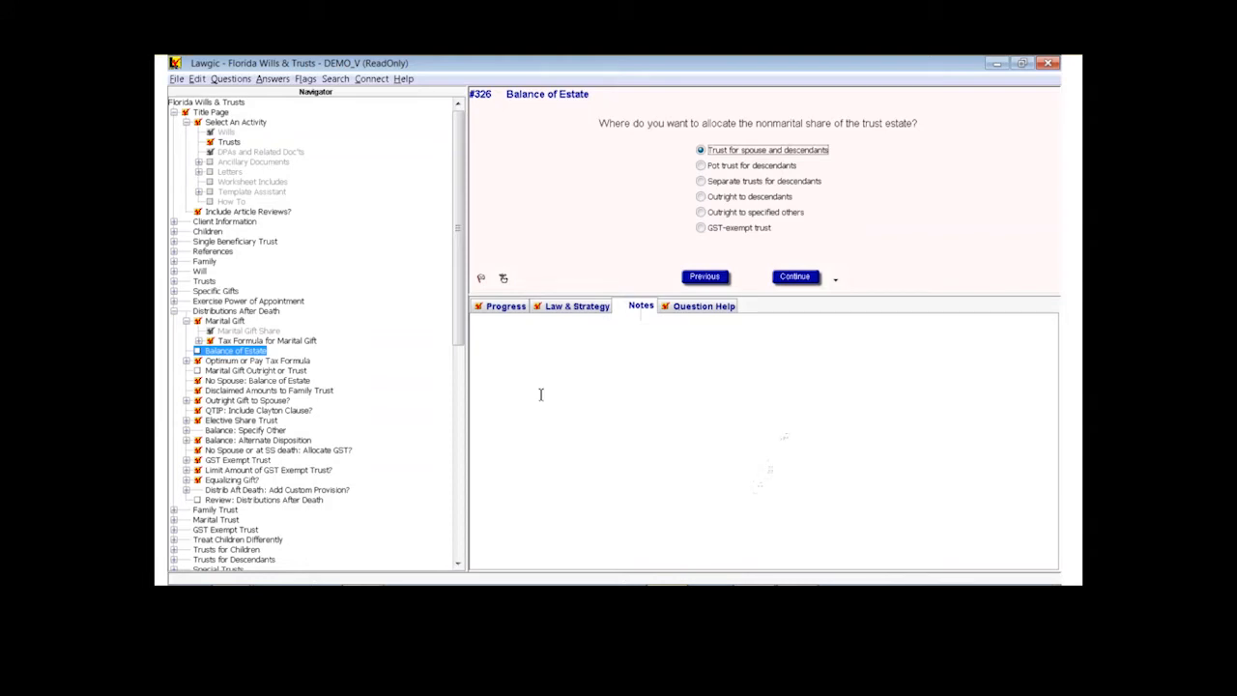
{"action": "left_click", "coordinate": [500, 347]}
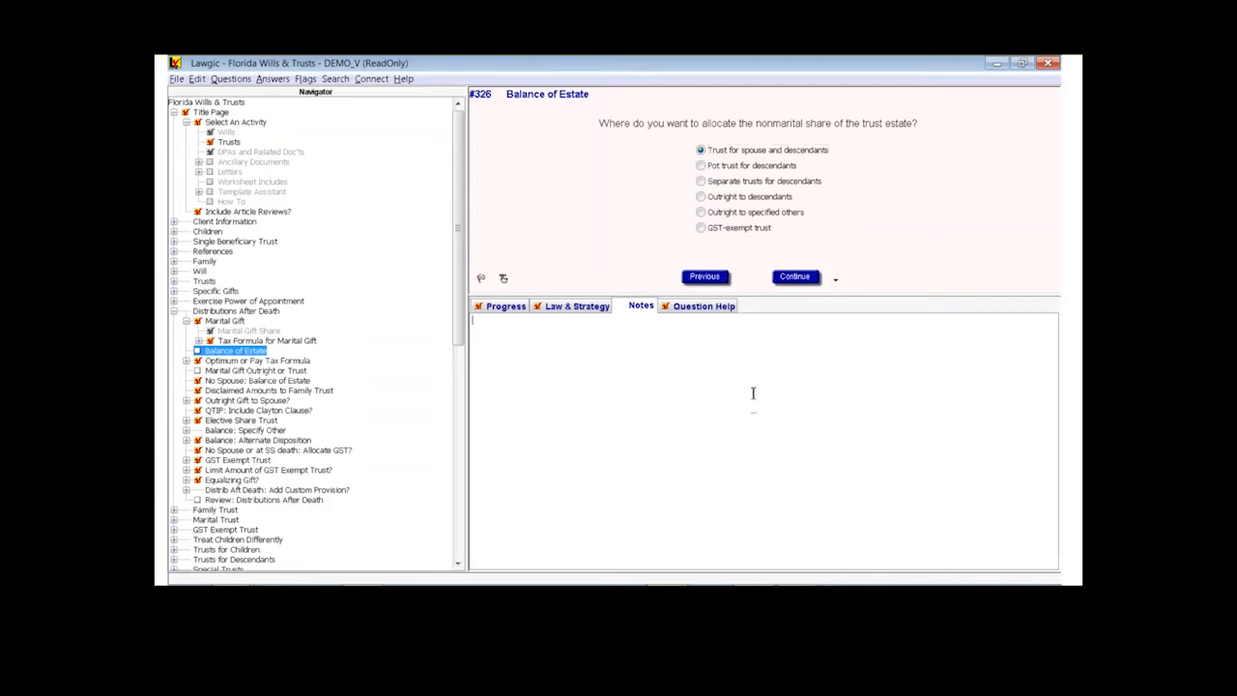
- Attach the note "Call Client" to the Balance of Estate question, recheck the saved note, and proceed to the Marital Gift Outright or Trust question
{"action": "type", "text": "Call Client"}
{"action": "left_click", "coordinate": [786, 279]}
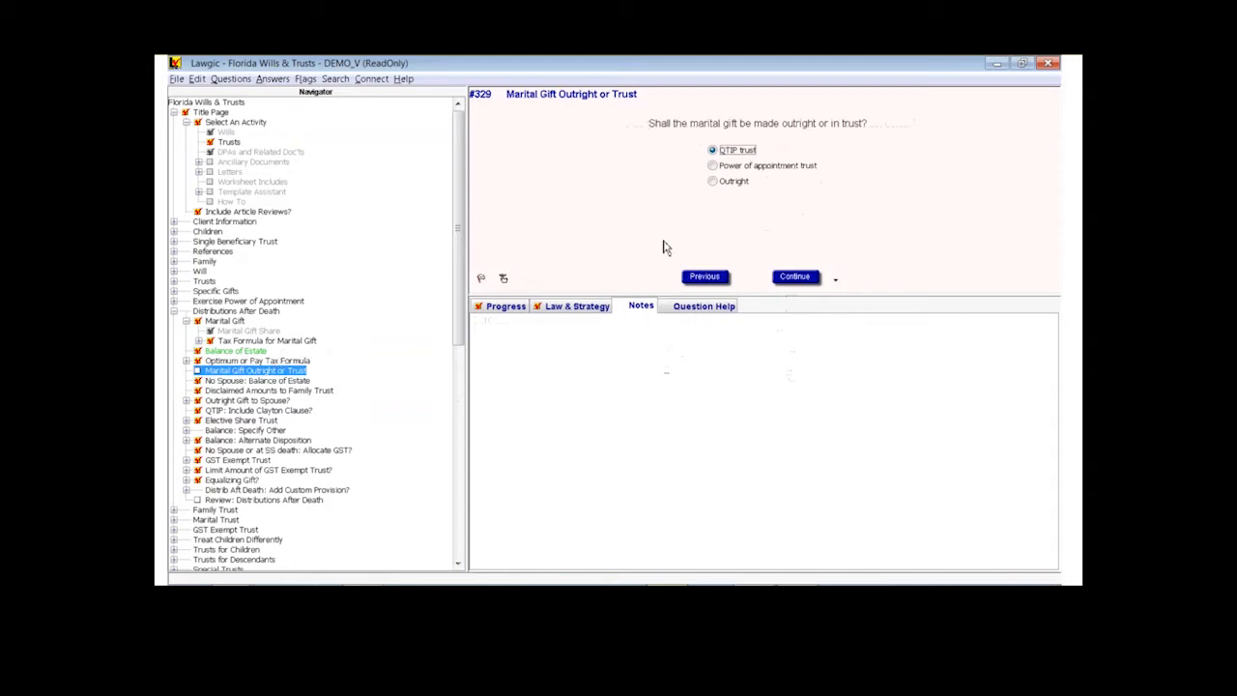
{"action": "left_click", "coordinate": [706, 278]}
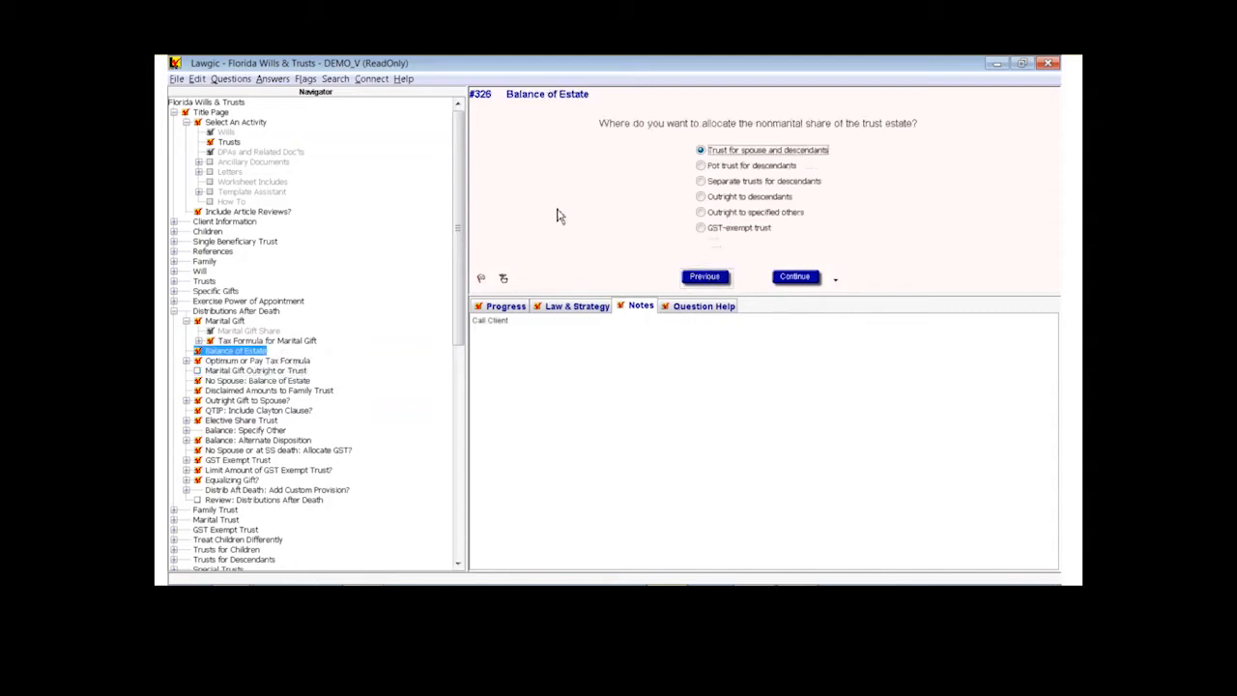
{"action": "left_click", "coordinate": [507, 282]}
{"action": "left_click", "coordinate": [796, 277]}
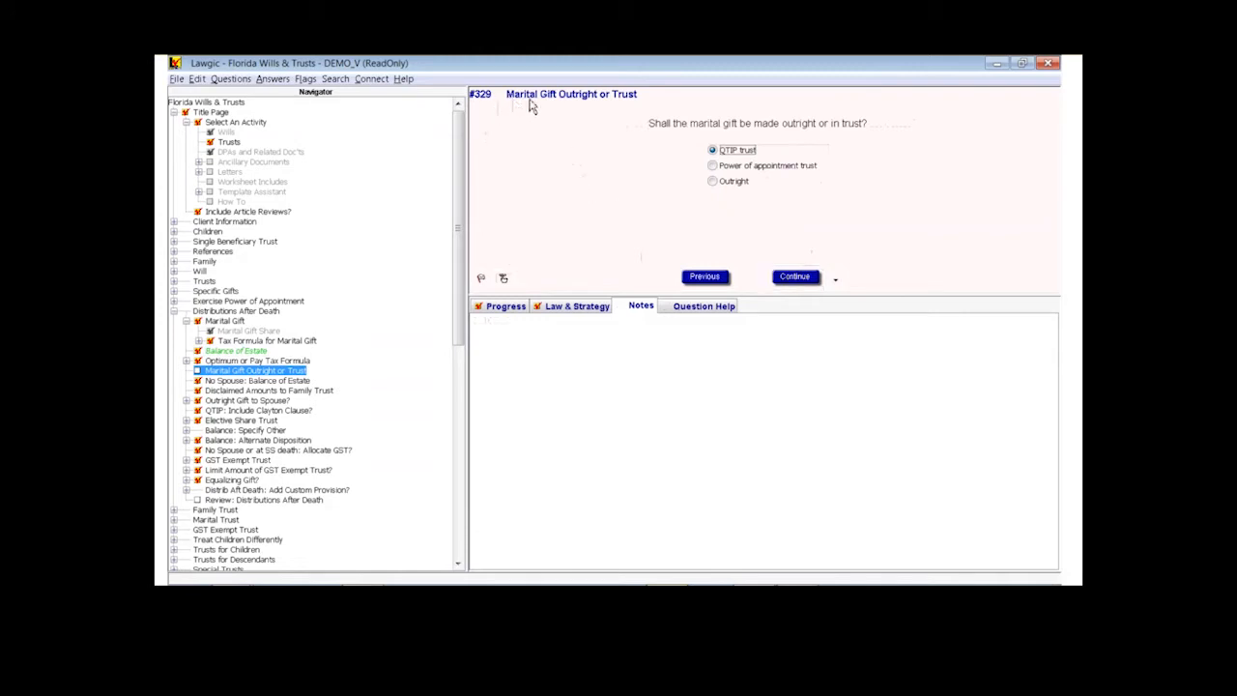
- Review the legal commentary and draft text for the Marital Gift Outright or Trust question, and answer it with QTIP trust
{"action": "left_click", "coordinate": [579, 307]}
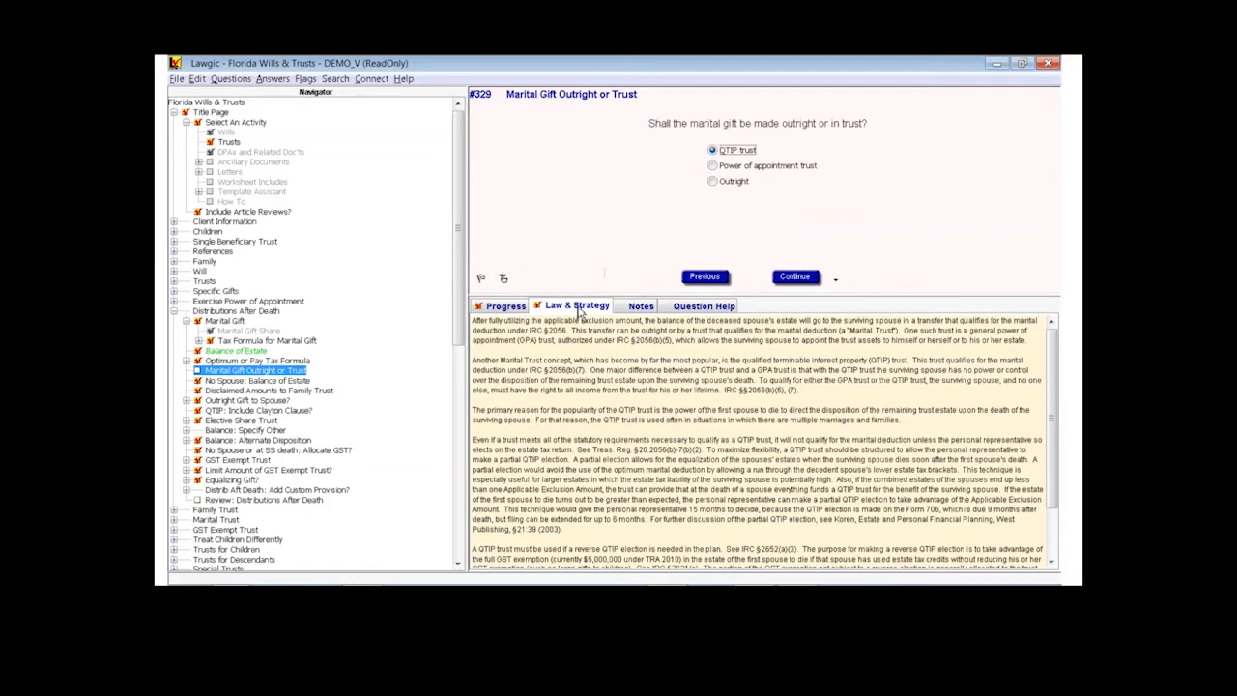
{"action": "left_click", "coordinate": [488, 307]}
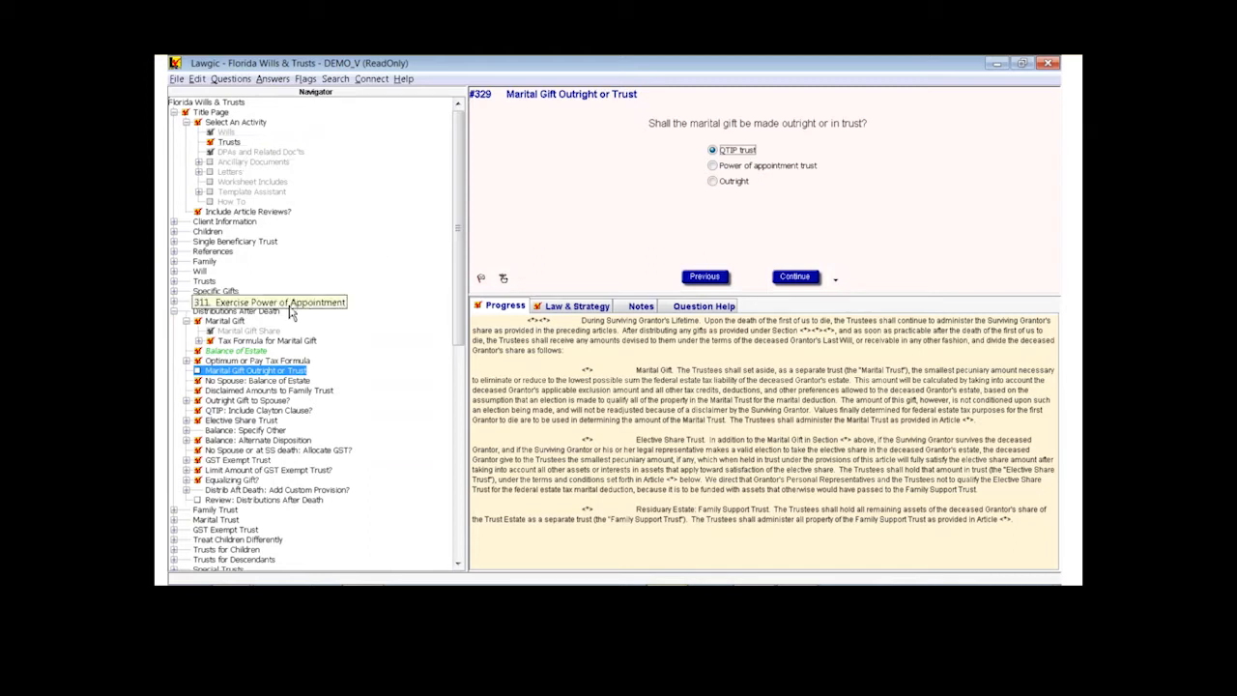
{"action": "left_click", "coordinate": [174, 251]}
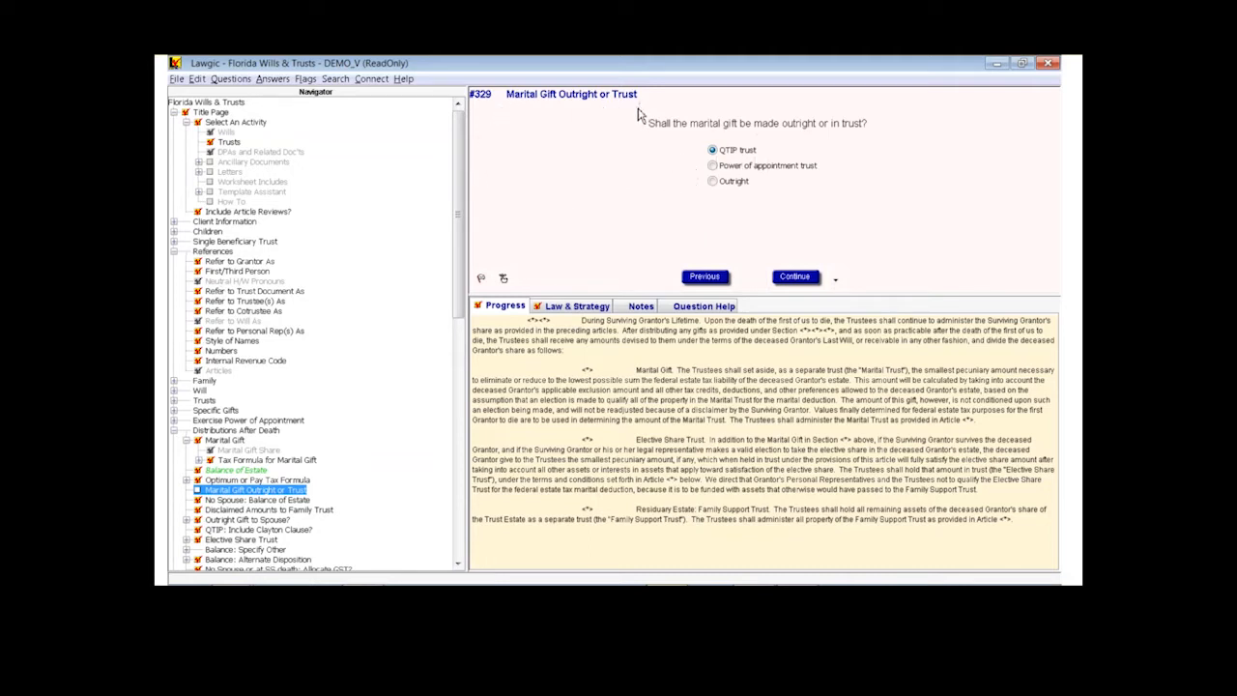
{"action": "left_click", "coordinate": [712, 152]}
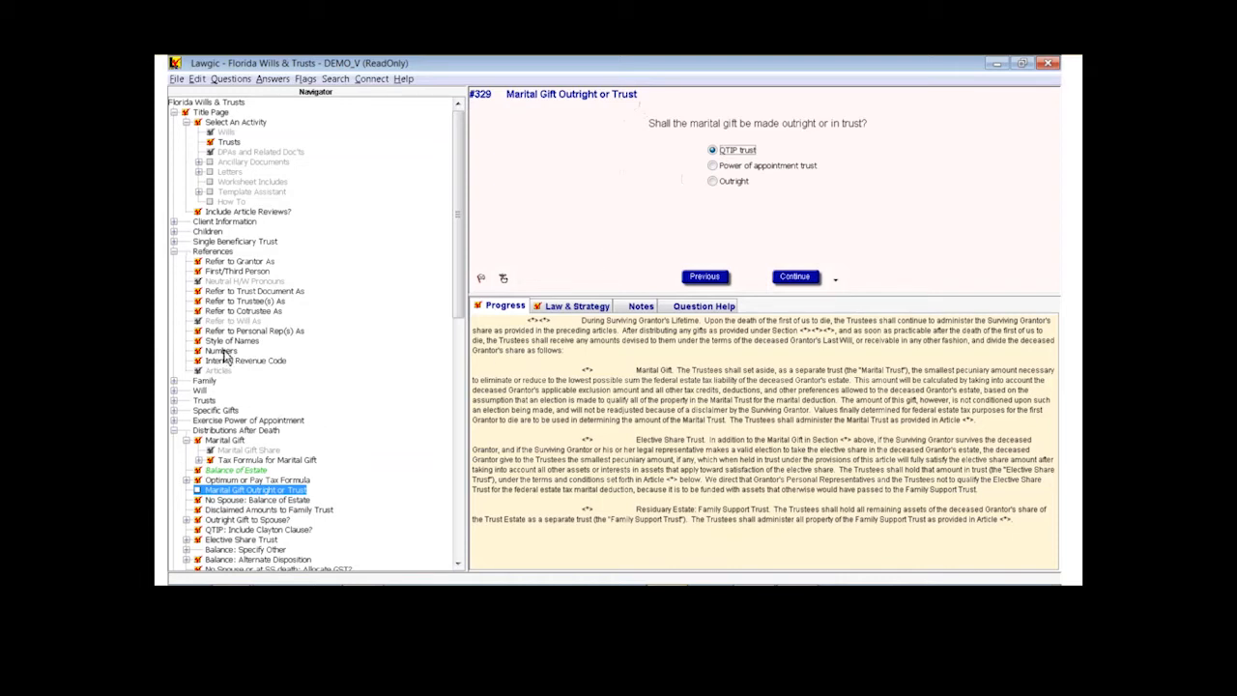
- Set the trust language to Third person in References, and review the draft text at the Minimum Marital Gift question
{"action": "left_click", "coordinate": [248, 275]}
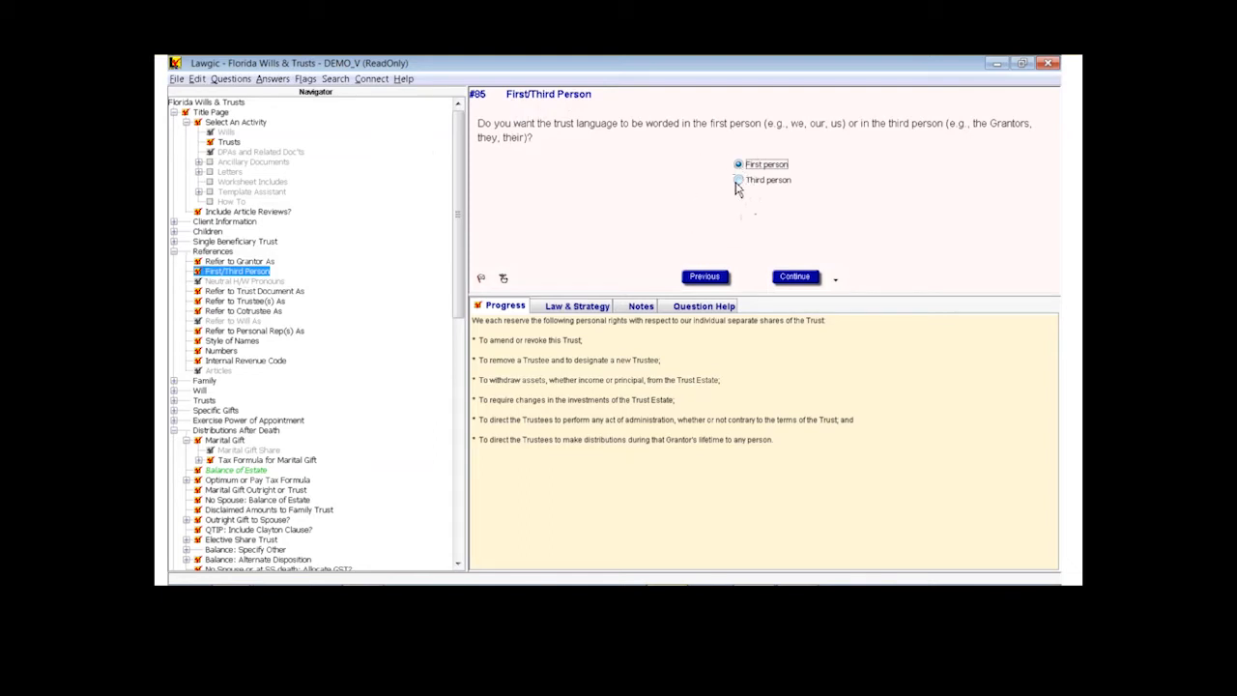
{"action": "left_click", "coordinate": [739, 182]}
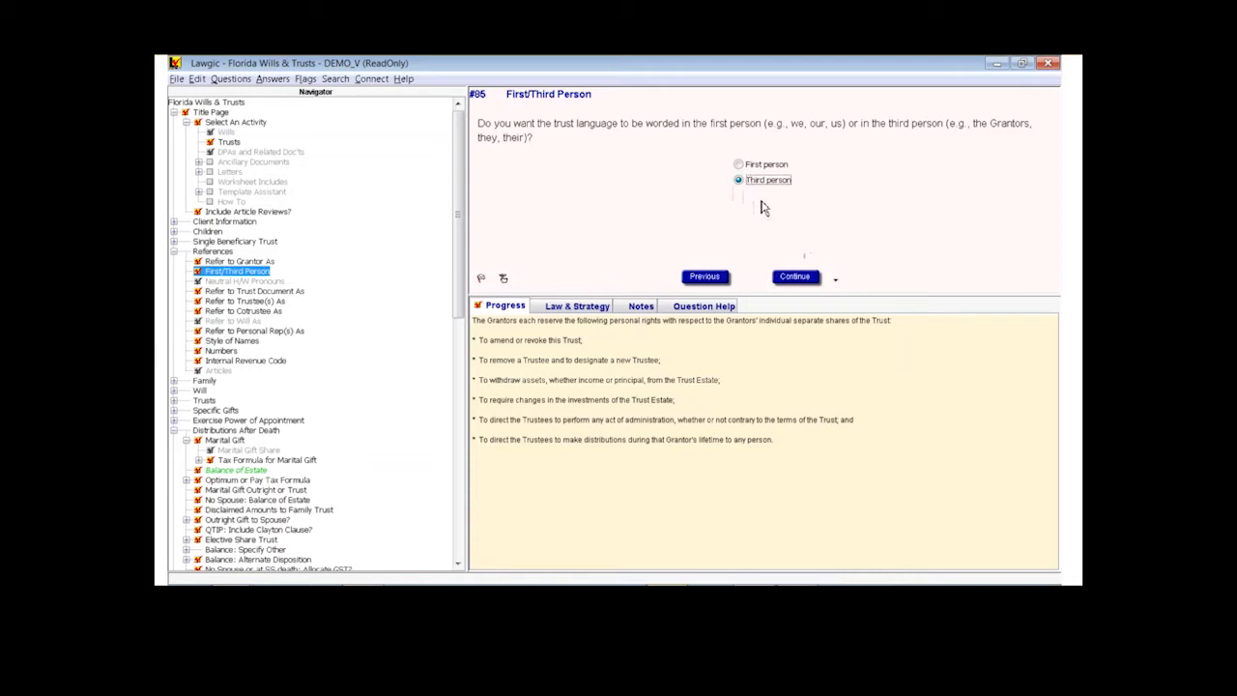
{"action": "left_click", "coordinate": [794, 278]}
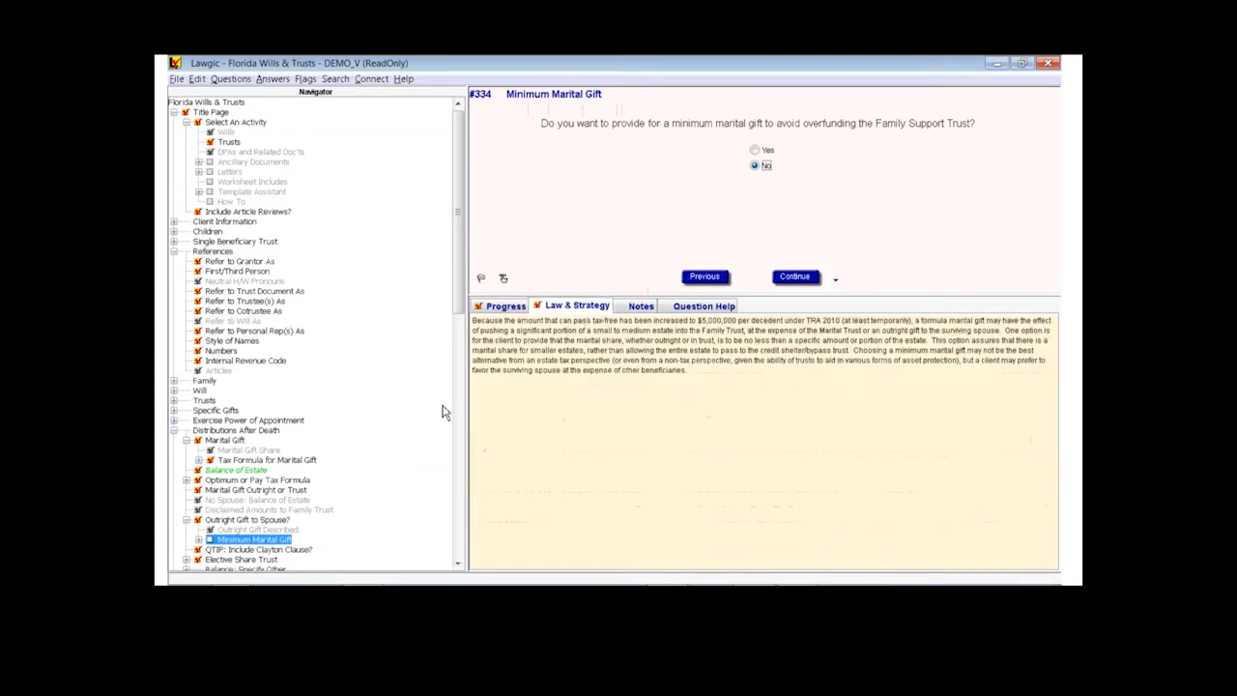
{"action": "left_click", "coordinate": [503, 314]}
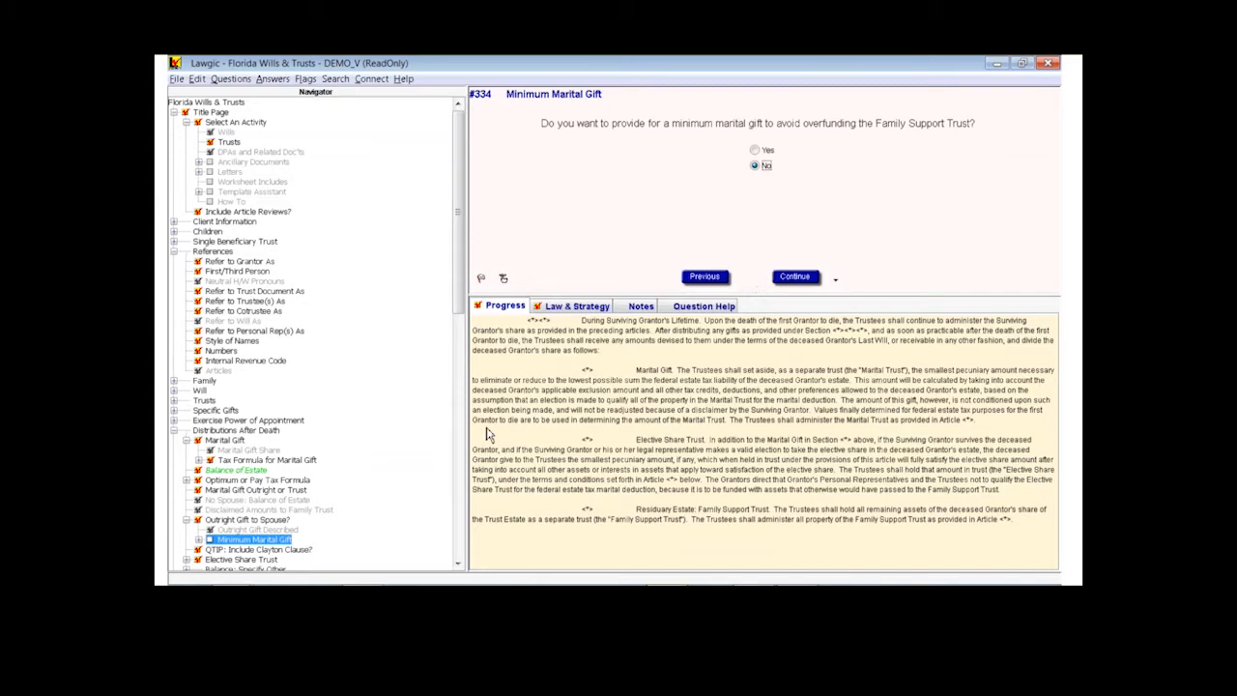
- Look inside the Client Information section of the question outline, close it, and expand the whole outline
{"action": "left_click", "coordinate": [174, 223]}
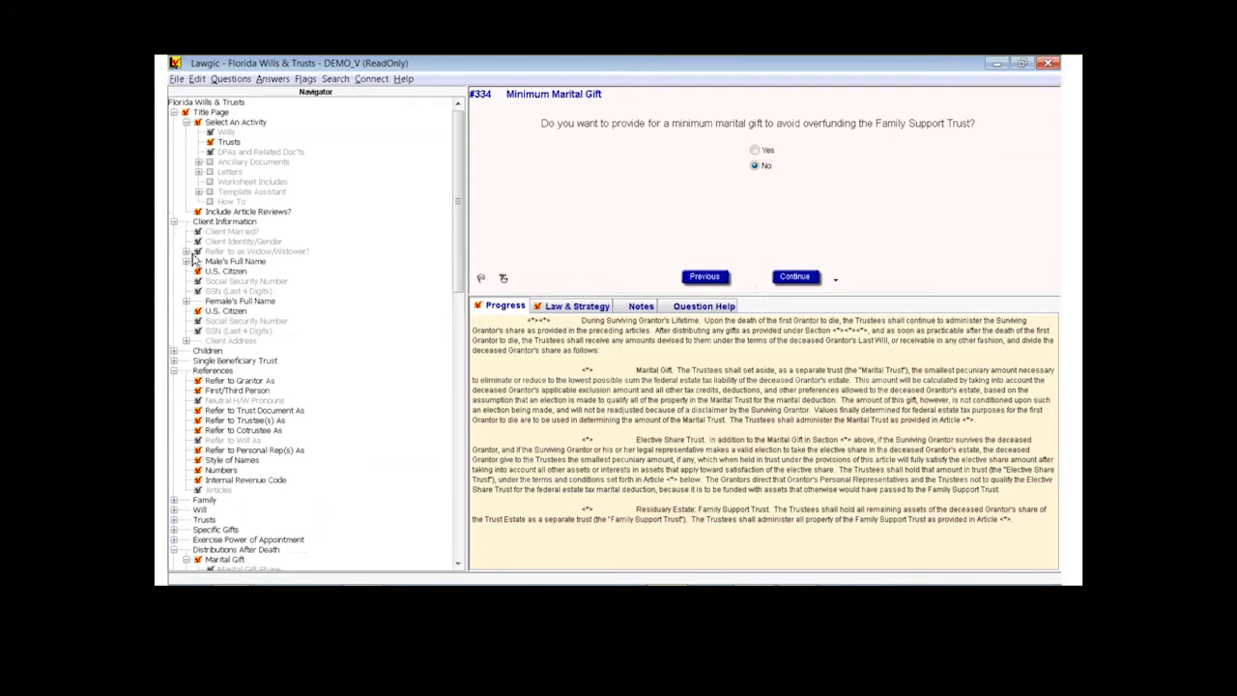
{"action": "left_click", "coordinate": [186, 252]}
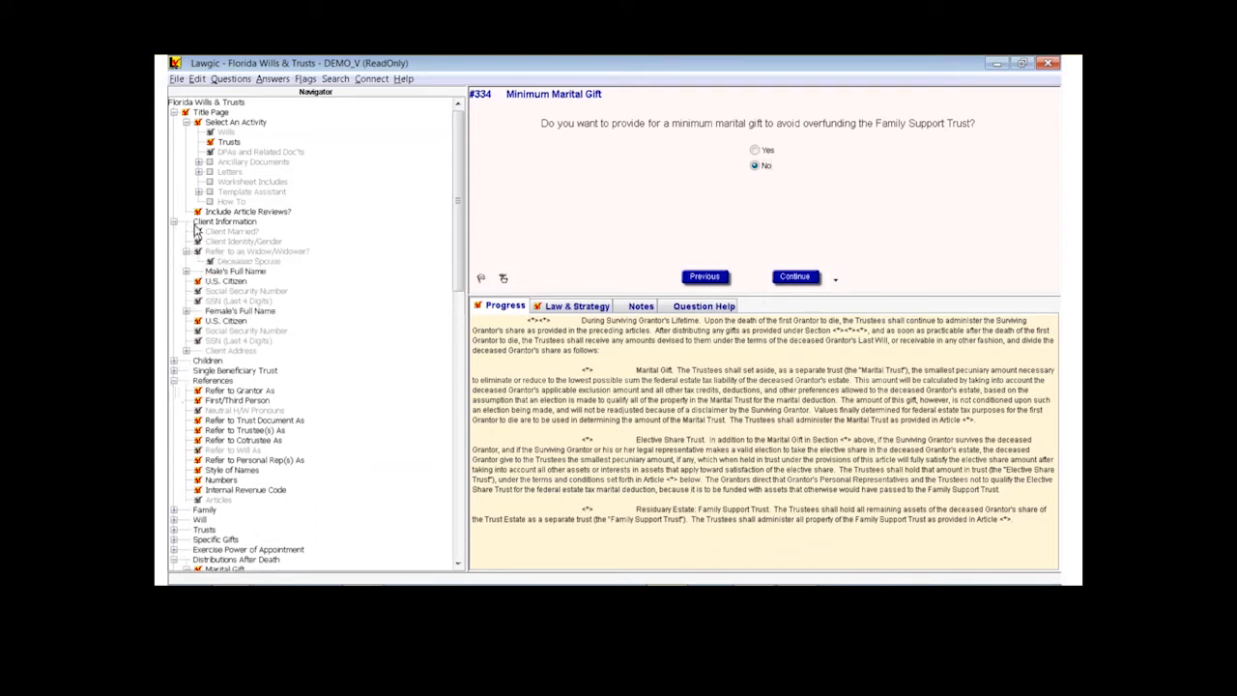
{"action": "left_click", "coordinate": [174, 222]}
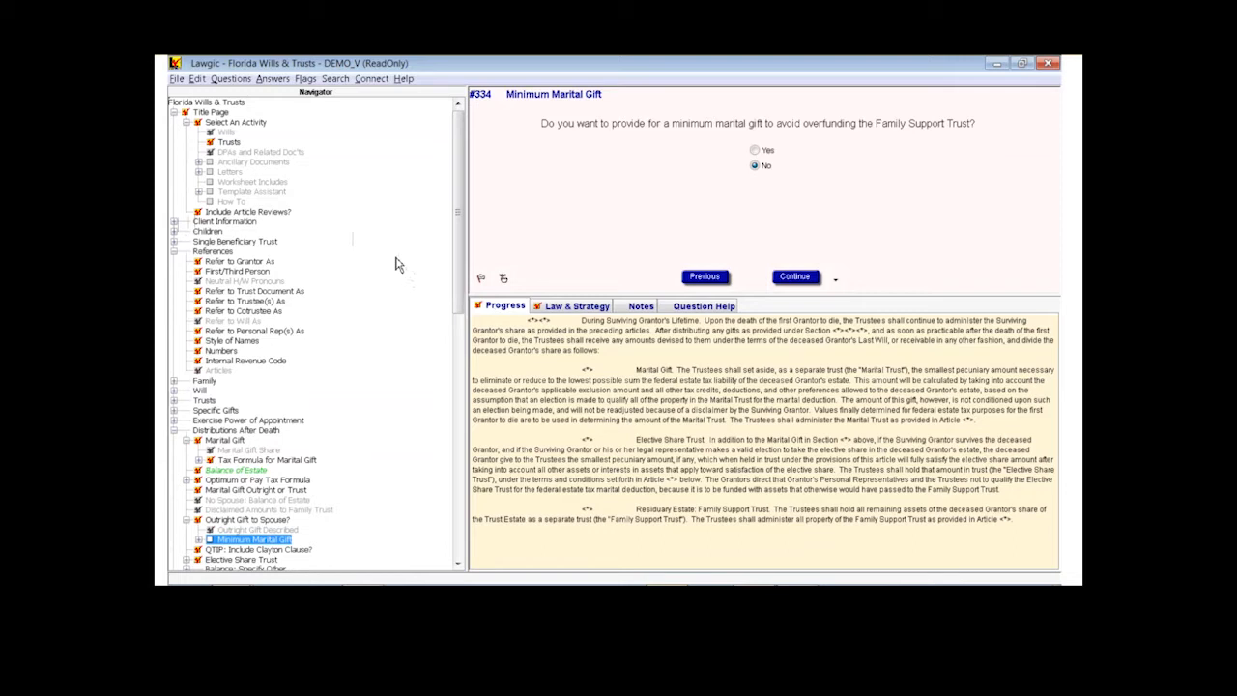
{"action": "right_click", "coordinate": [358, 247]}
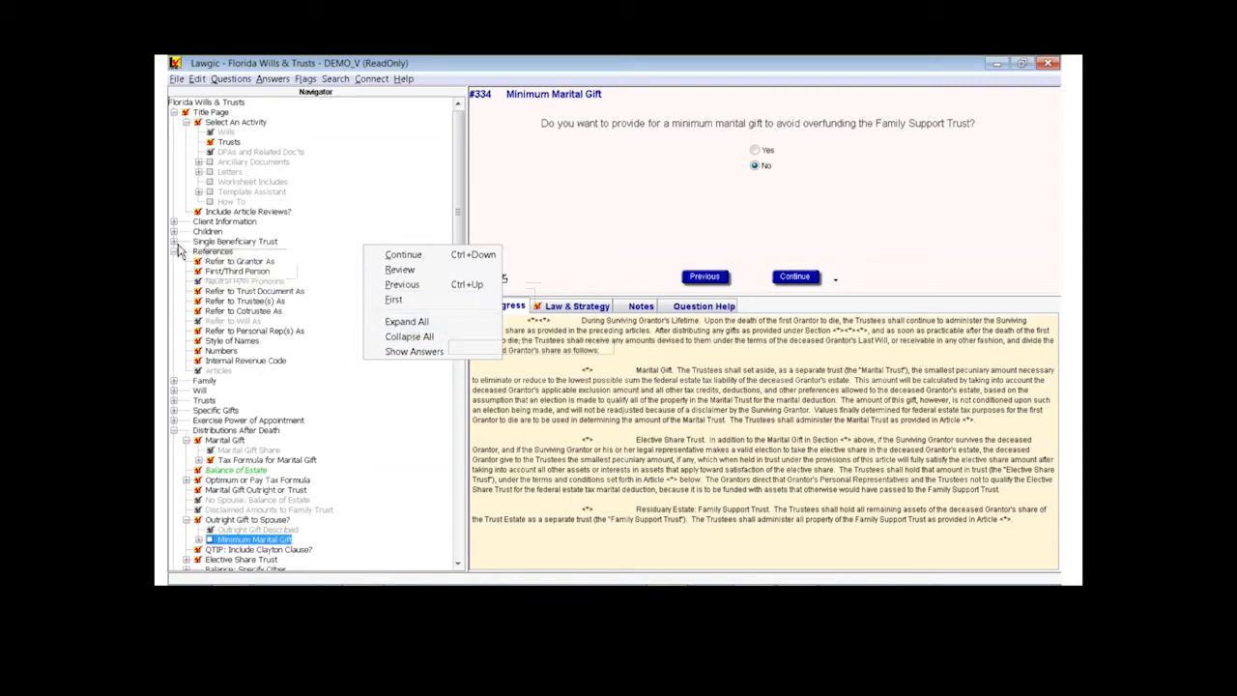
{"action": "left_click", "coordinate": [399, 322]}
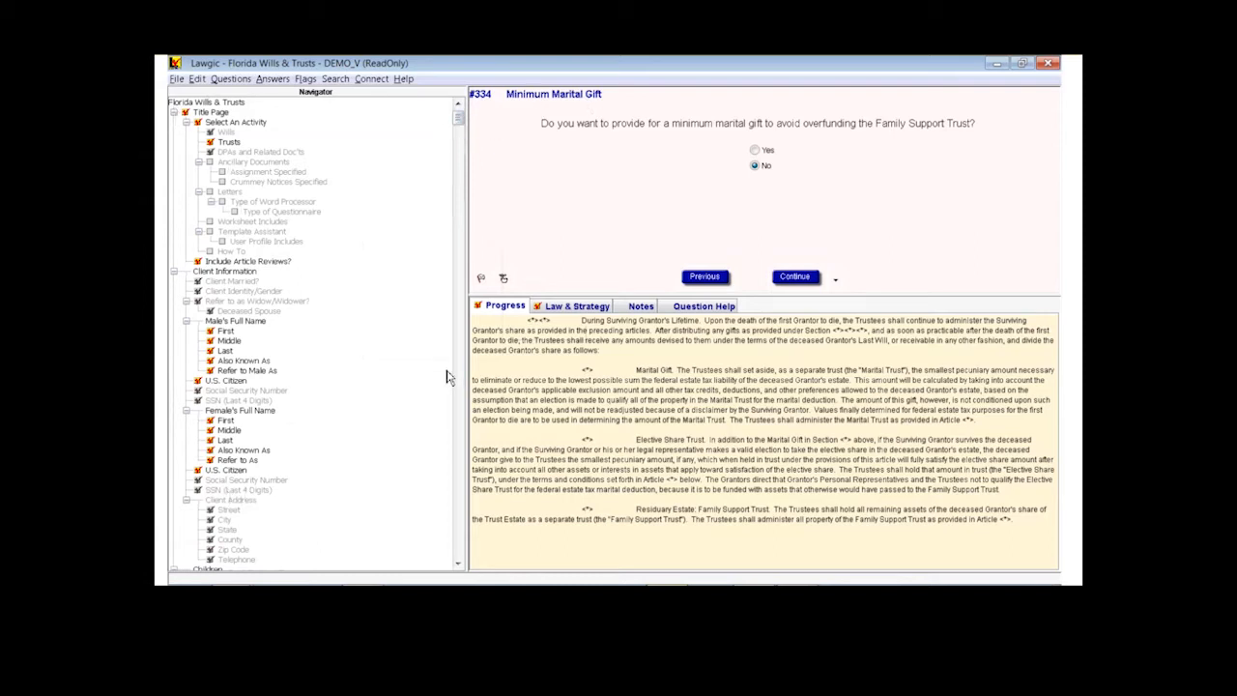
- Show the answers alongside the question outline, narrow the outline column, and review the answers from Title Page through References
{"action": "right_click", "coordinate": [373, 208]}
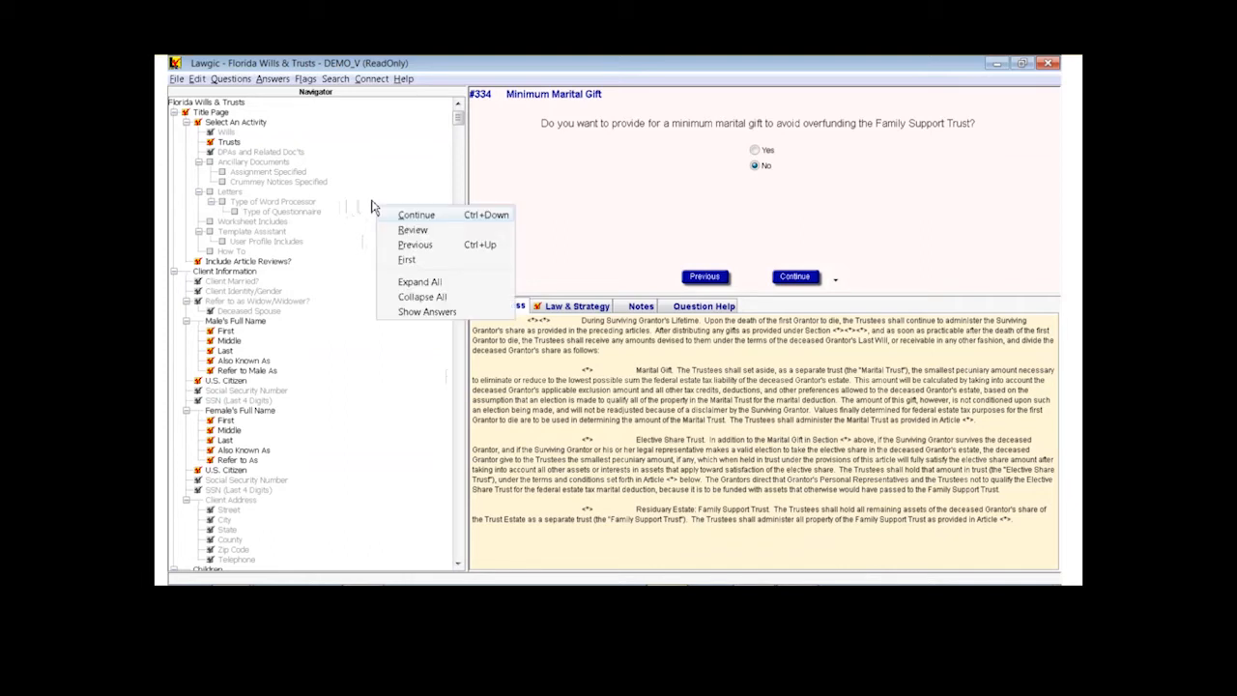
{"action": "left_click", "coordinate": [422, 321]}
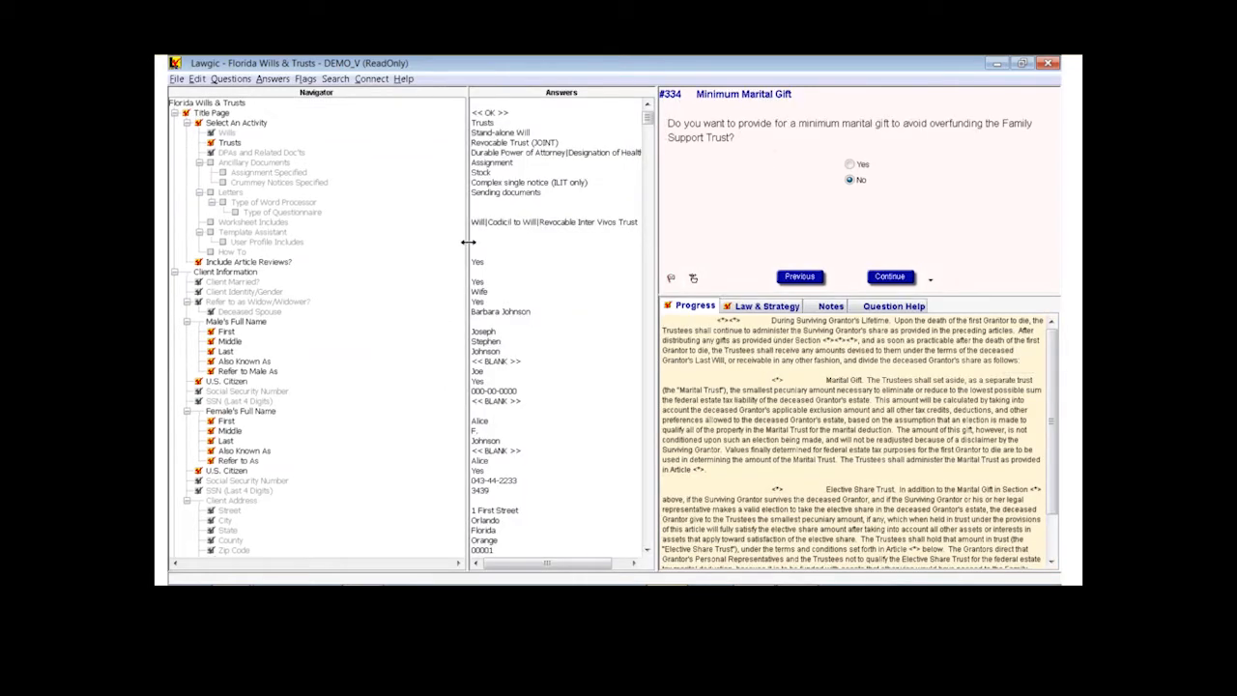
{"action": "left_click_drag", "start_coordinate": [468, 242], "coordinate": [354, 242]}
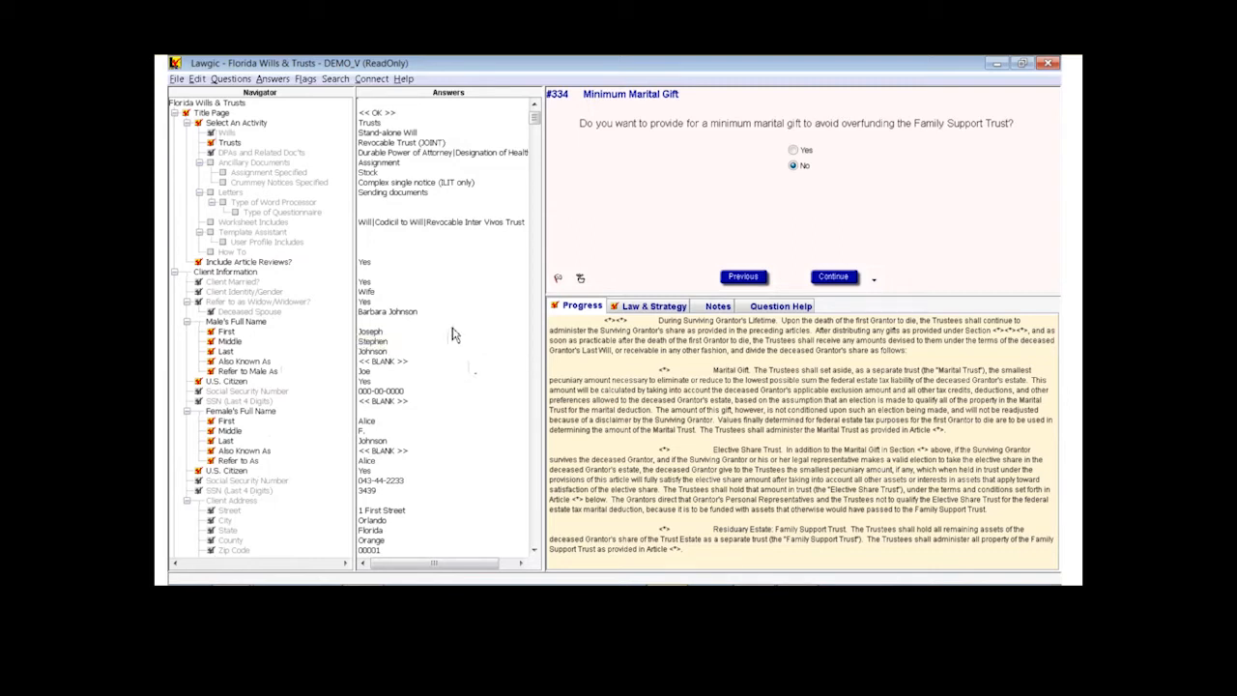
{"action": "scroll", "coordinate": [454, 336], "scroll_direction": "down", "scroll_amount": 3}
{"action": "scroll", "coordinate": [464, 336], "scroll_direction": "down", "scroll_amount": 1}
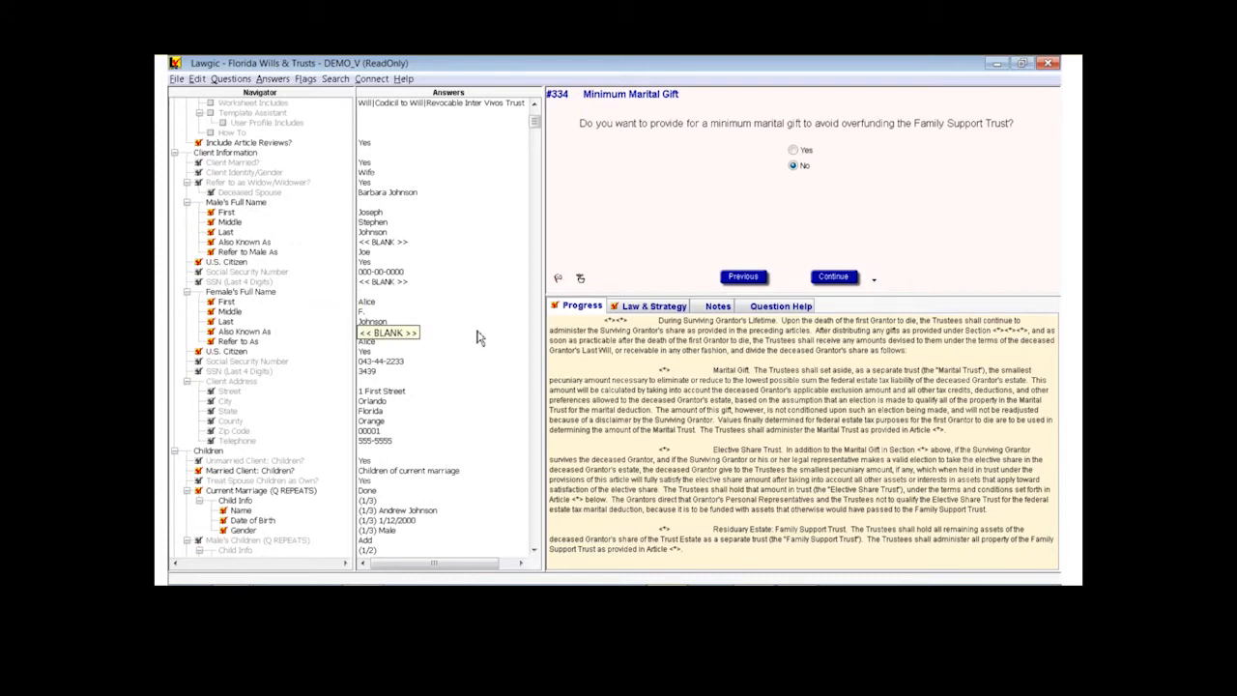
{"action": "scroll", "coordinate": [477, 338], "scroll_direction": "down", "scroll_amount": 4}
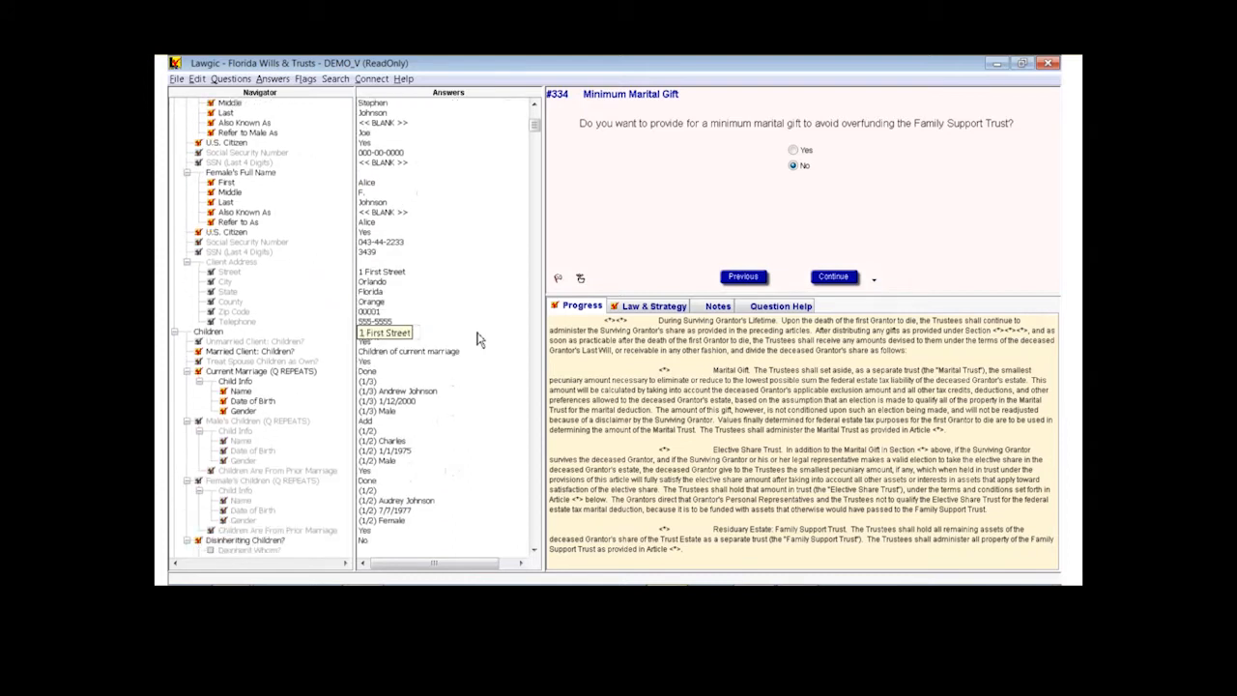
{"action": "scroll", "coordinate": [477, 338], "scroll_direction": "down", "scroll_amount": 4}
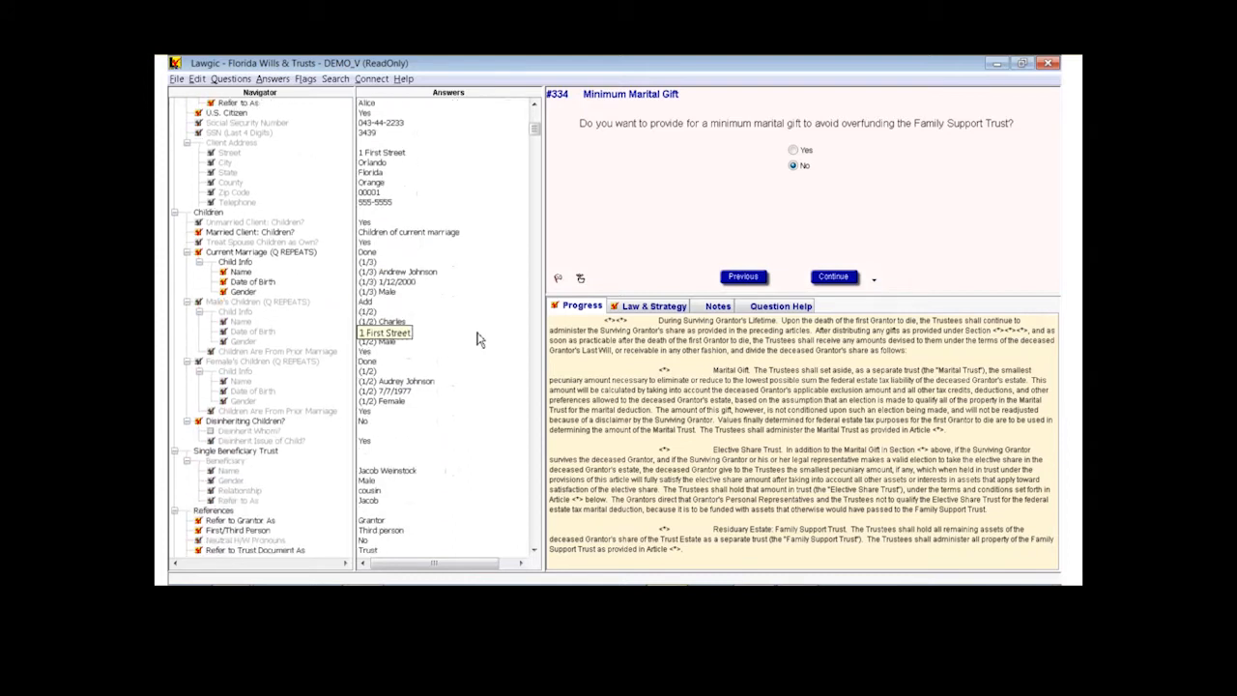
{"action": "scroll", "coordinate": [477, 338], "scroll_direction": "down", "scroll_amount": 1}
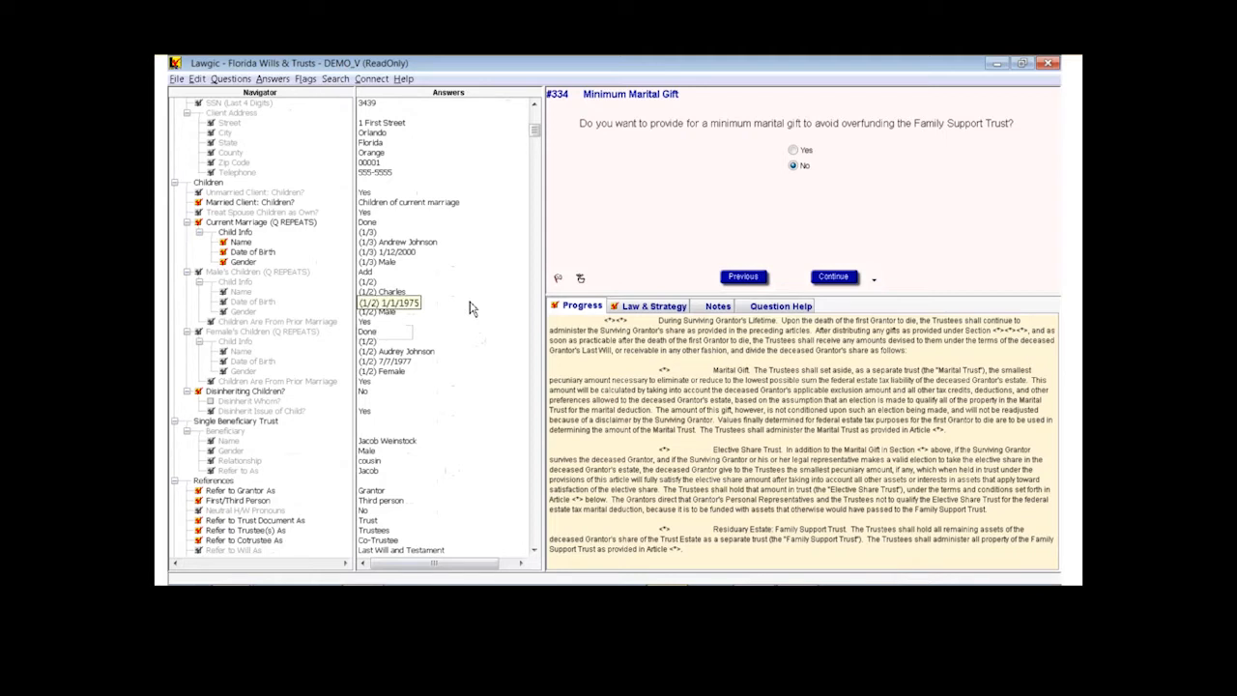
- Hide the answers, widen the question outline, and slightly enlarge the question area
{"action": "right_click", "coordinate": [471, 308]}
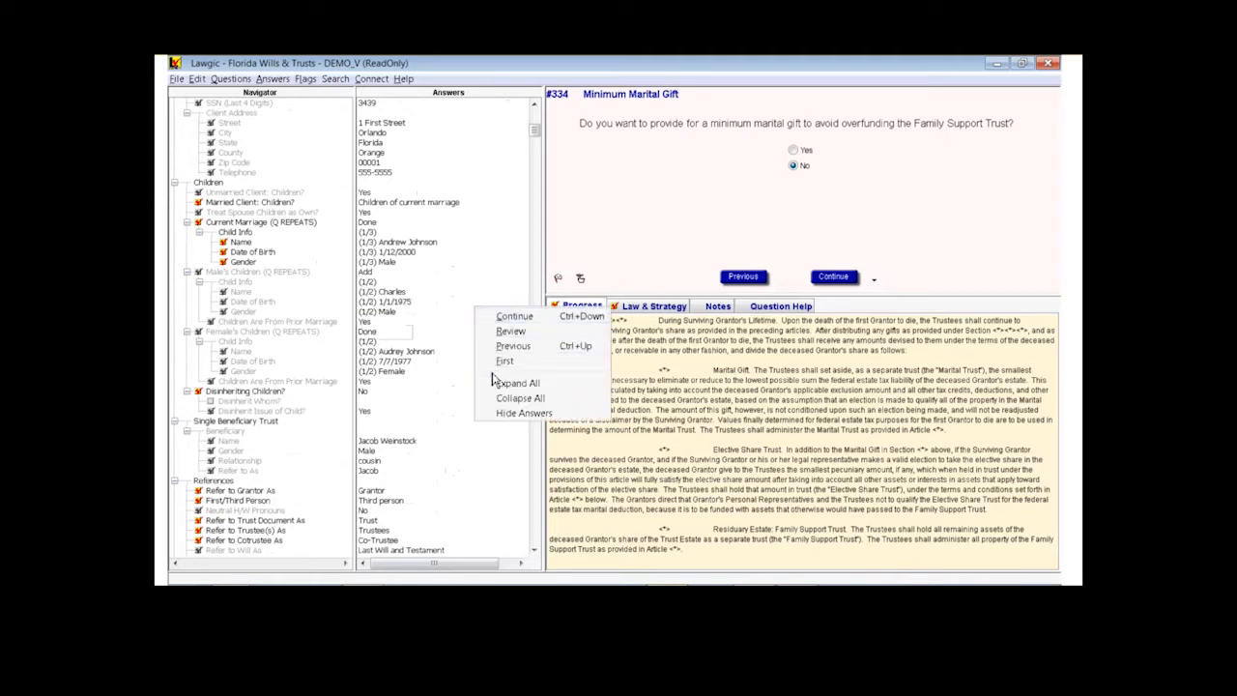
{"action": "left_click", "coordinate": [512, 413]}
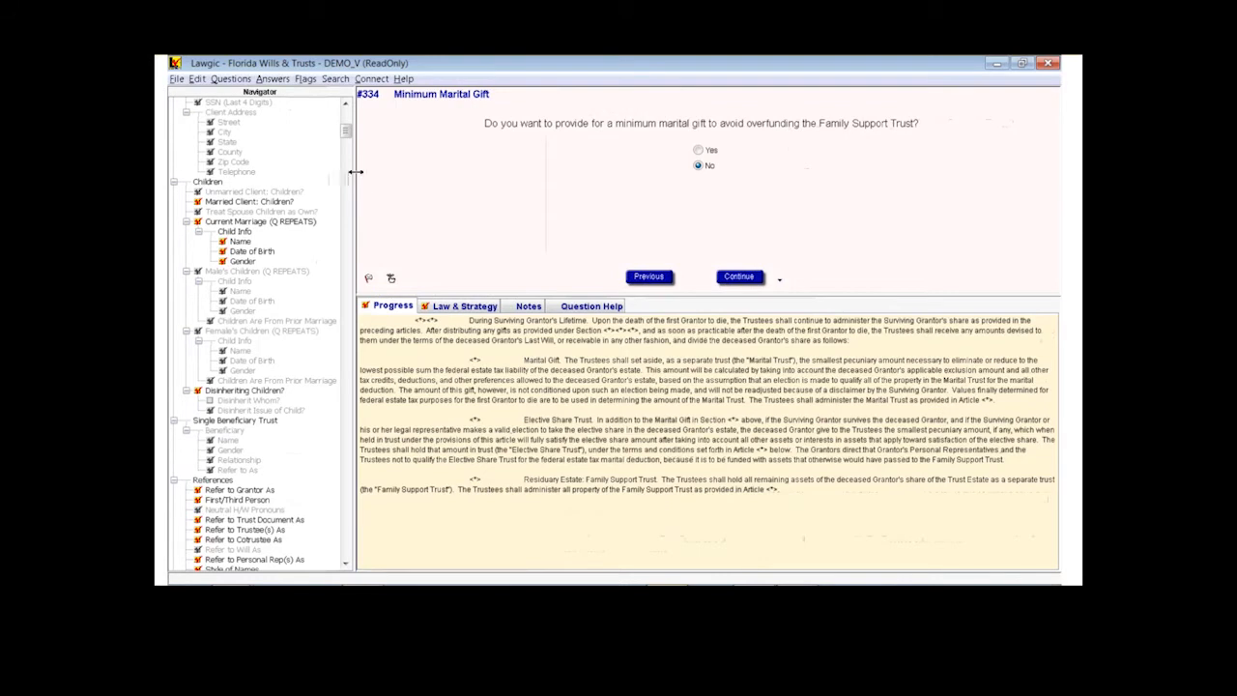
{"action": "left_click_drag", "start_coordinate": [353, 178], "coordinate": [392, 172]}
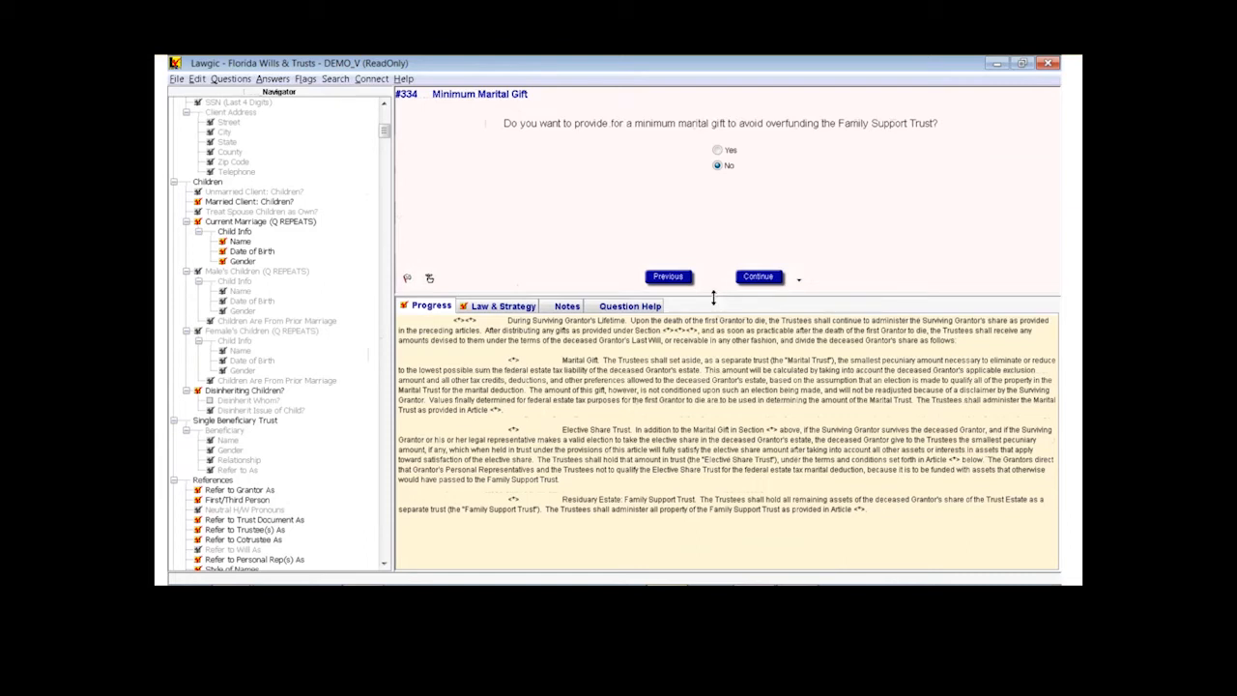
{"action": "left_click_drag", "start_coordinate": [713, 297], "coordinate": [713, 299]}
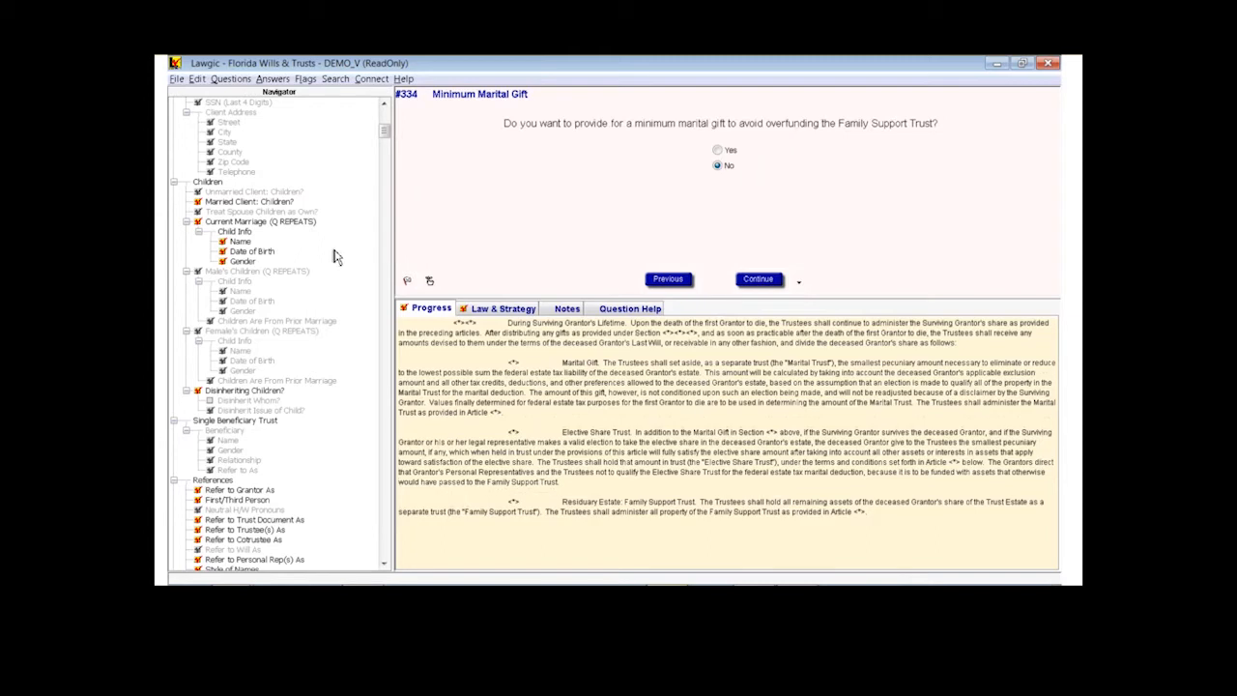
- Look through the expanded outline down to the Trusts questions, and collapse all of its sections
{"action": "scroll", "coordinate": [311, 178], "scroll_direction": "down", "scroll_amount": 10}
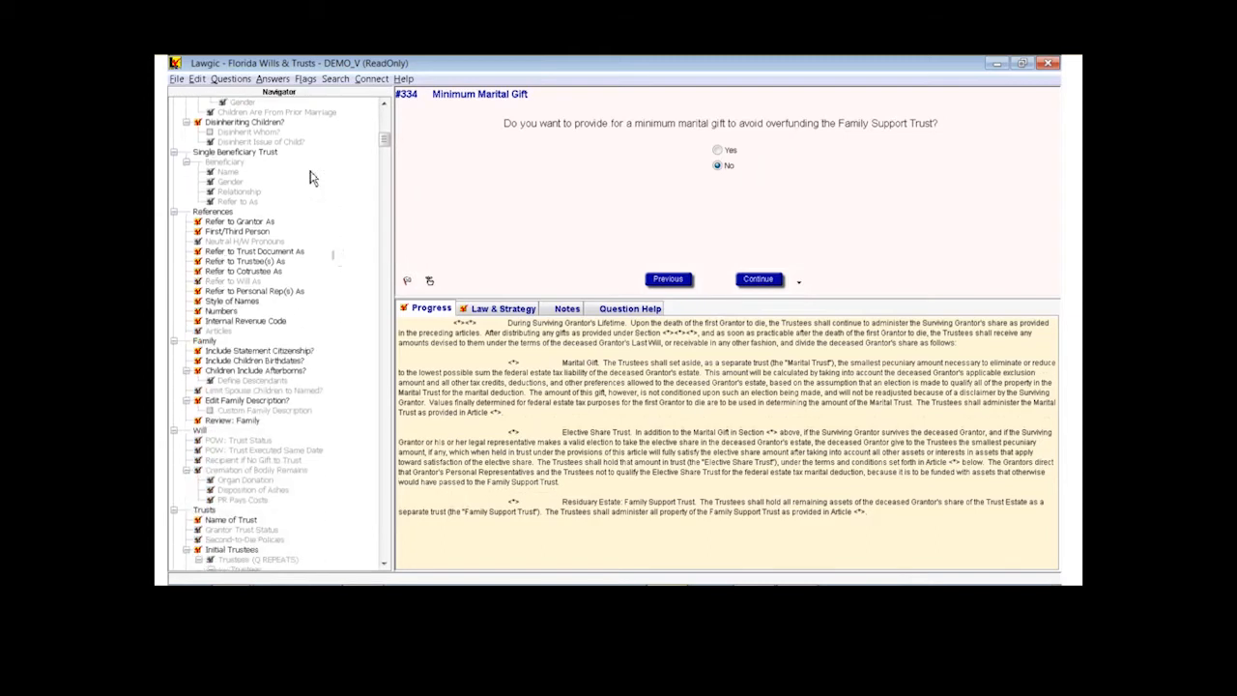
{"action": "scroll", "coordinate": [311, 178], "scroll_direction": "down", "scroll_amount": 6}
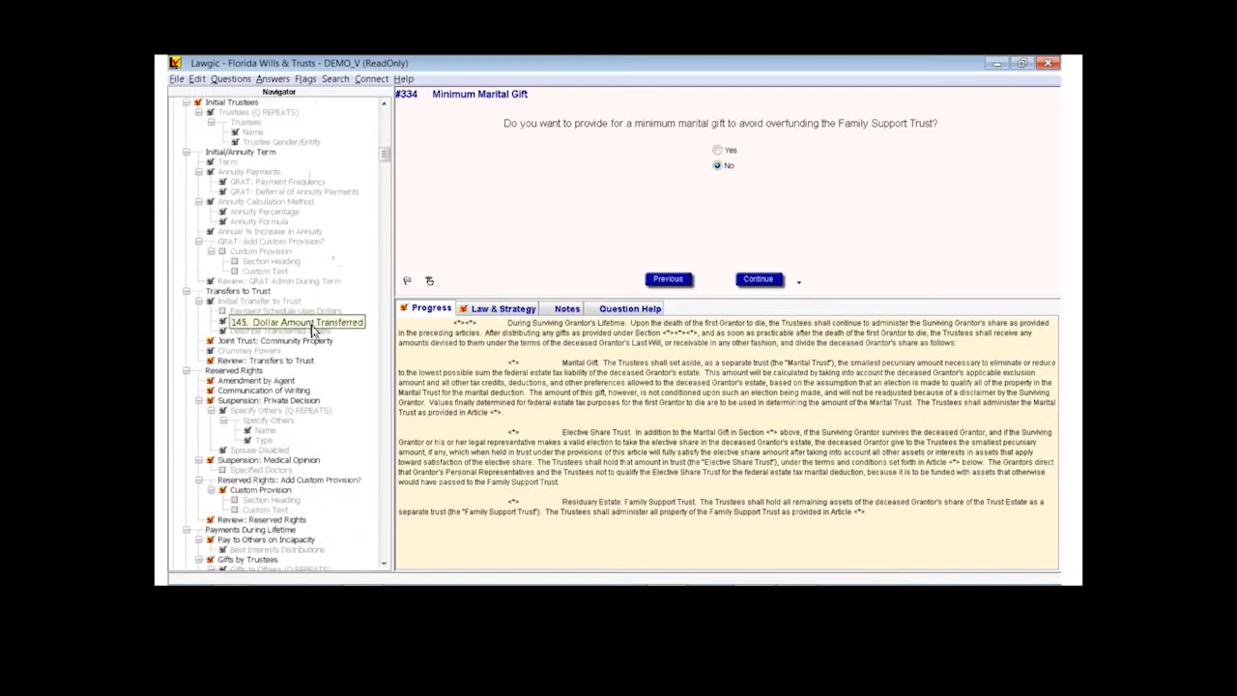
{"action": "right_click", "coordinate": [350, 240]}
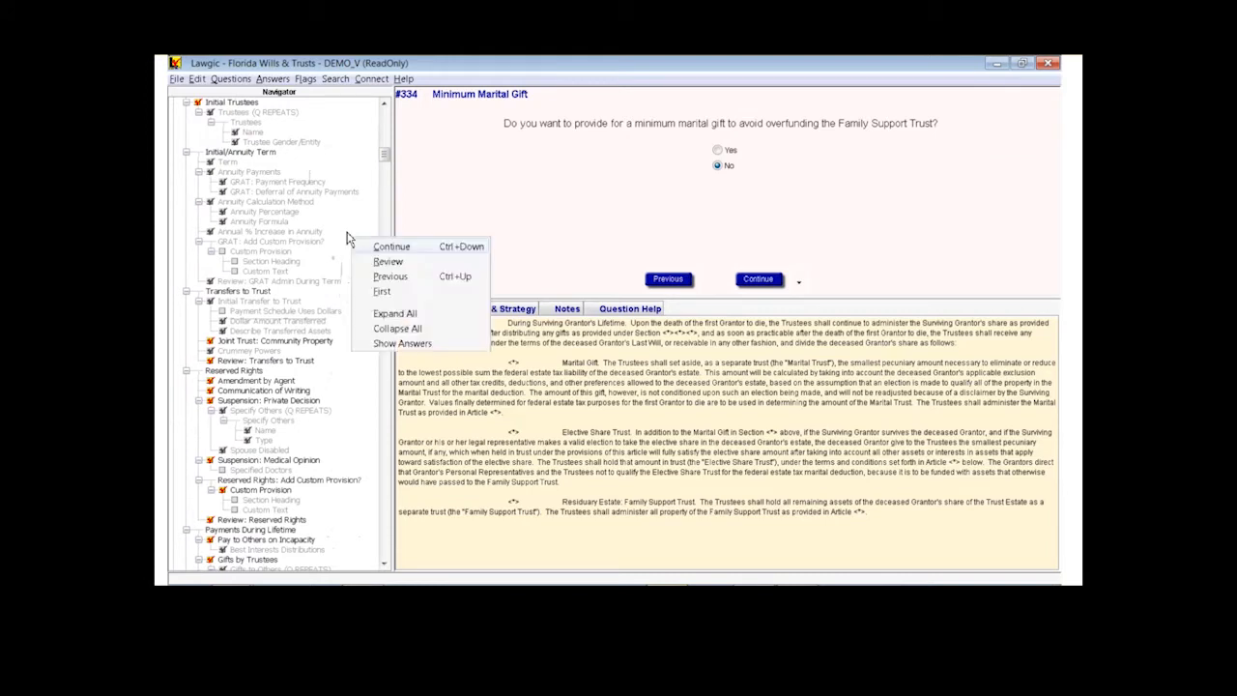
{"action": "left_click", "coordinate": [397, 331]}
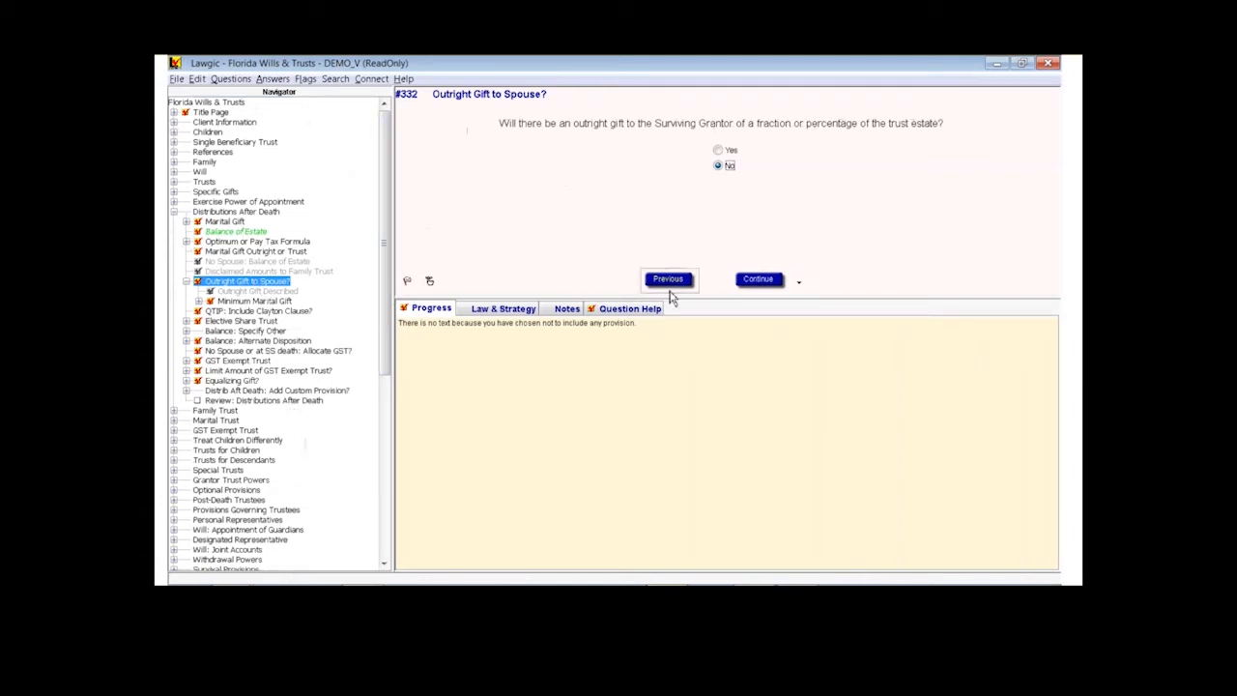
- Enlarge the question area, check the help and draft text for Outright Gift to Spouse?, and answer No
{"action": "left_click_drag", "start_coordinate": [721, 298], "coordinate": [721, 313]}
{"action": "left_click", "coordinate": [624, 324]}
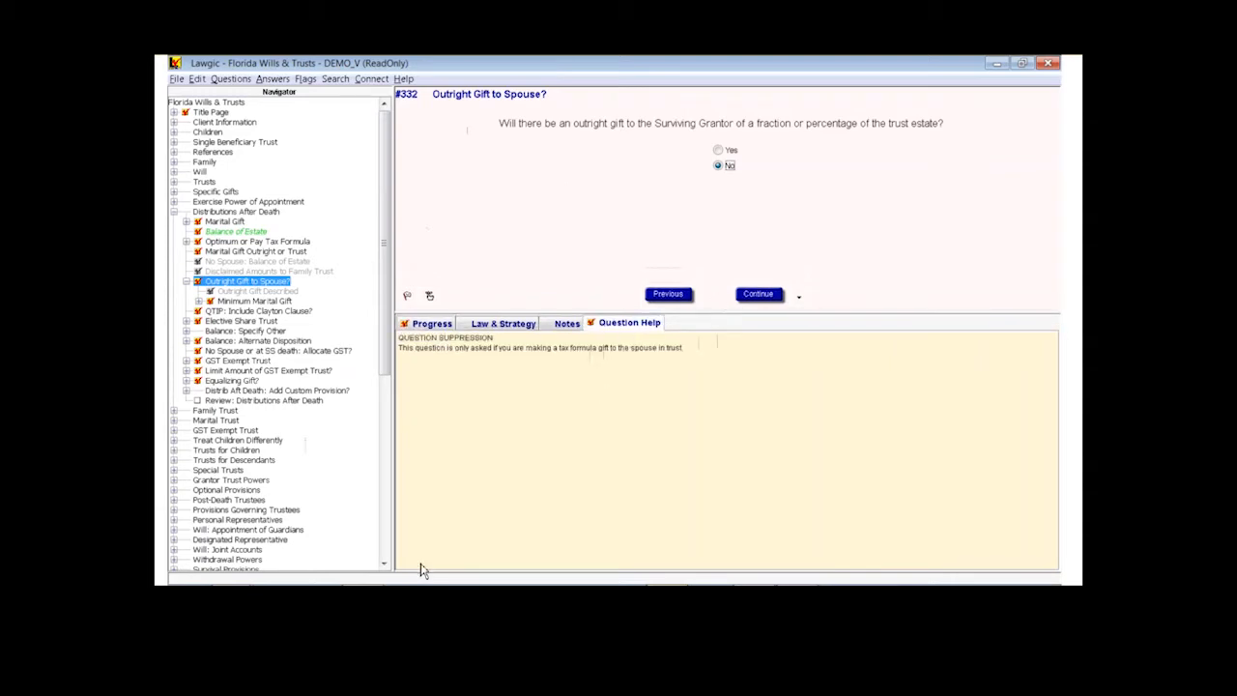
{"action": "left_click", "coordinate": [444, 327]}
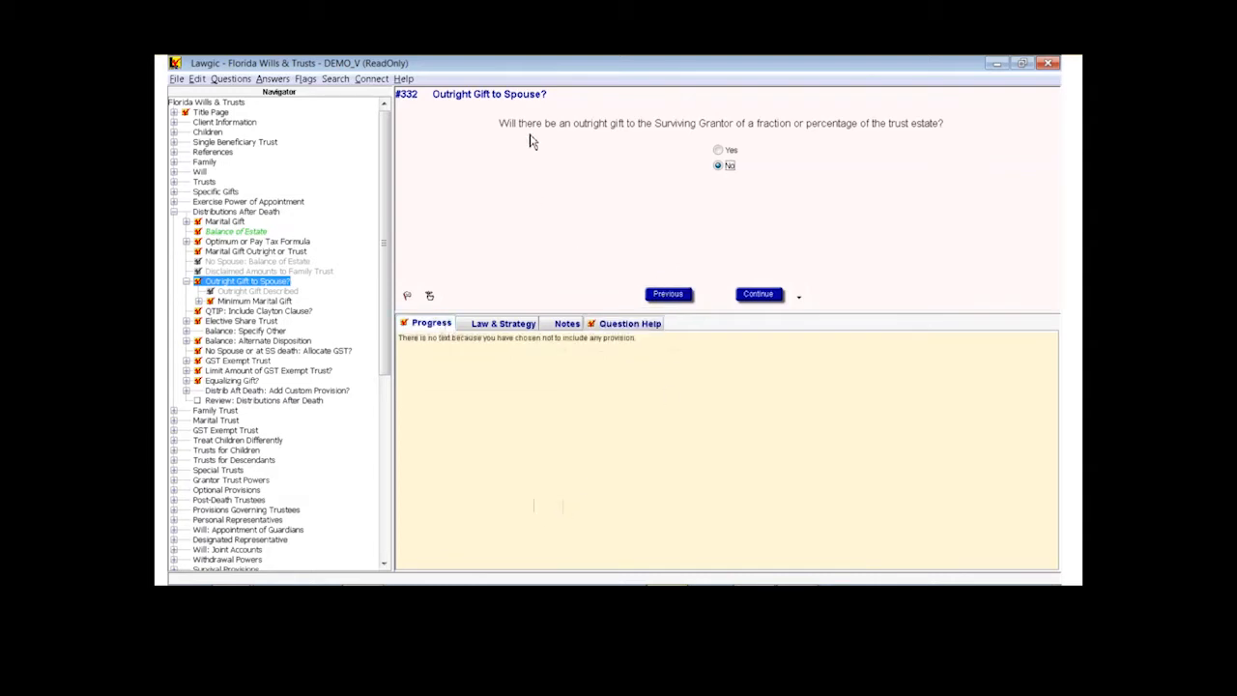
{"action": "left_click", "coordinate": [724, 172]}
{"action": "left_click", "coordinate": [757, 295]}
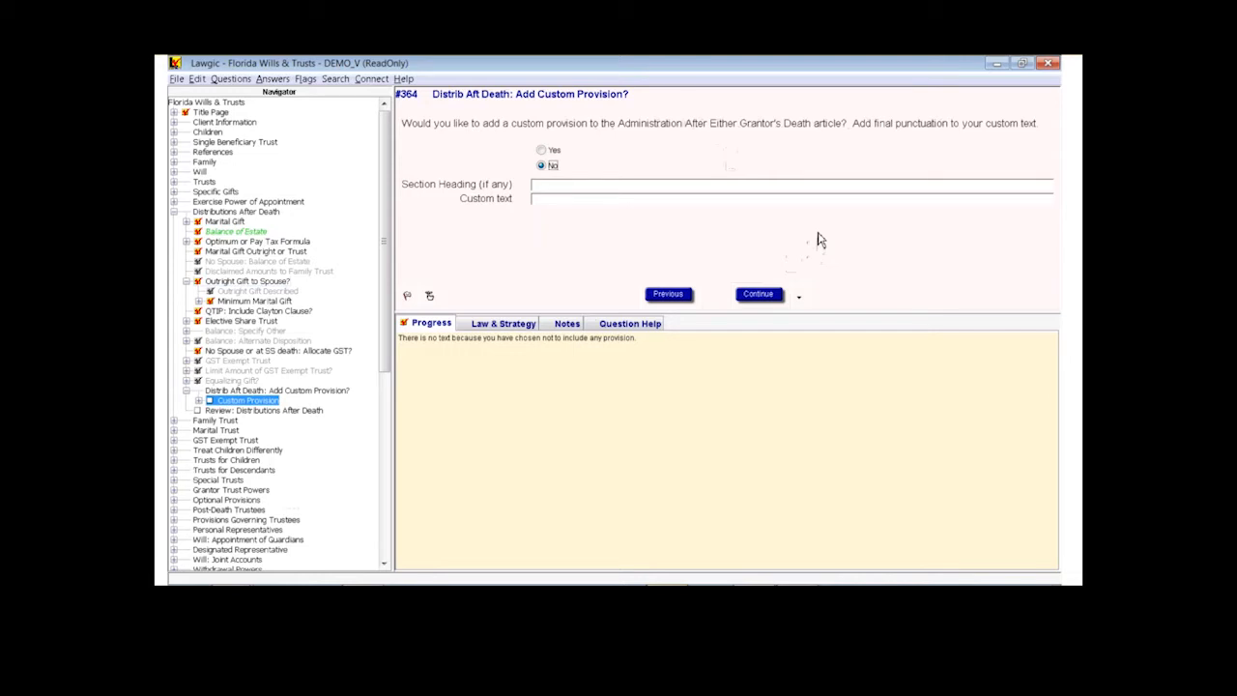
- Answer Yes to adding a custom provision to the after-death distributions, with the section heading "Distribution Custom Heading"
{"action": "left_click", "coordinate": [545, 152]}
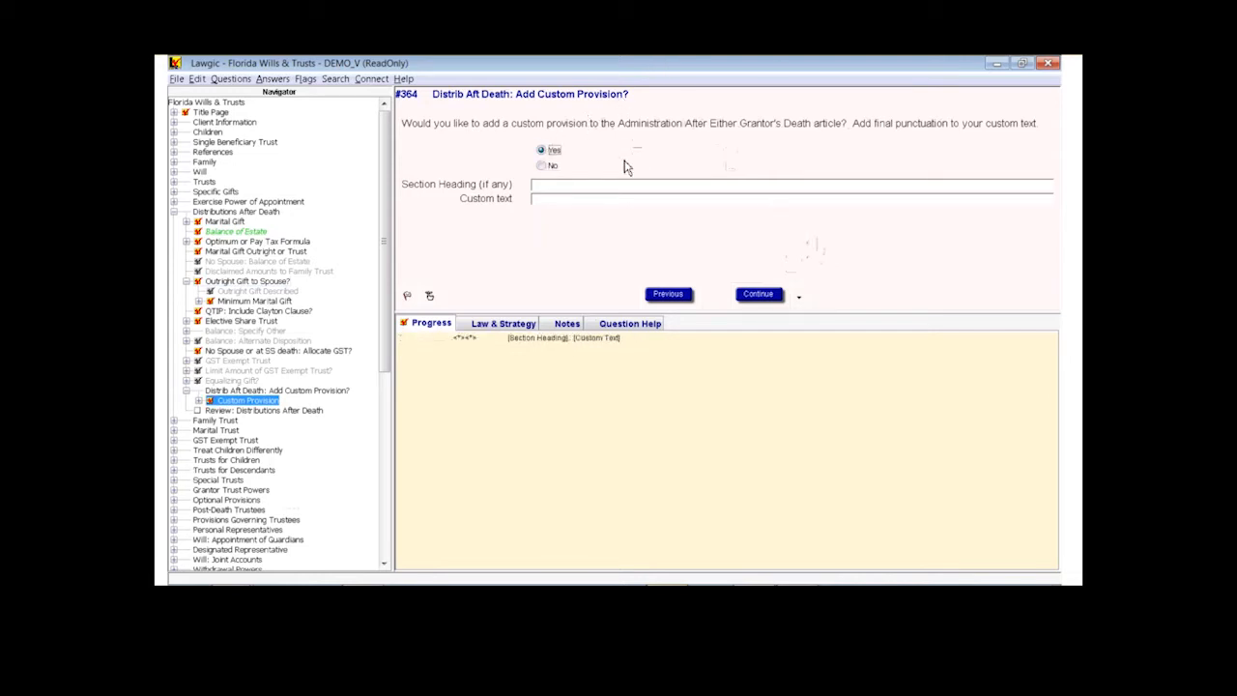
{"action": "left_click", "coordinate": [557, 188]}
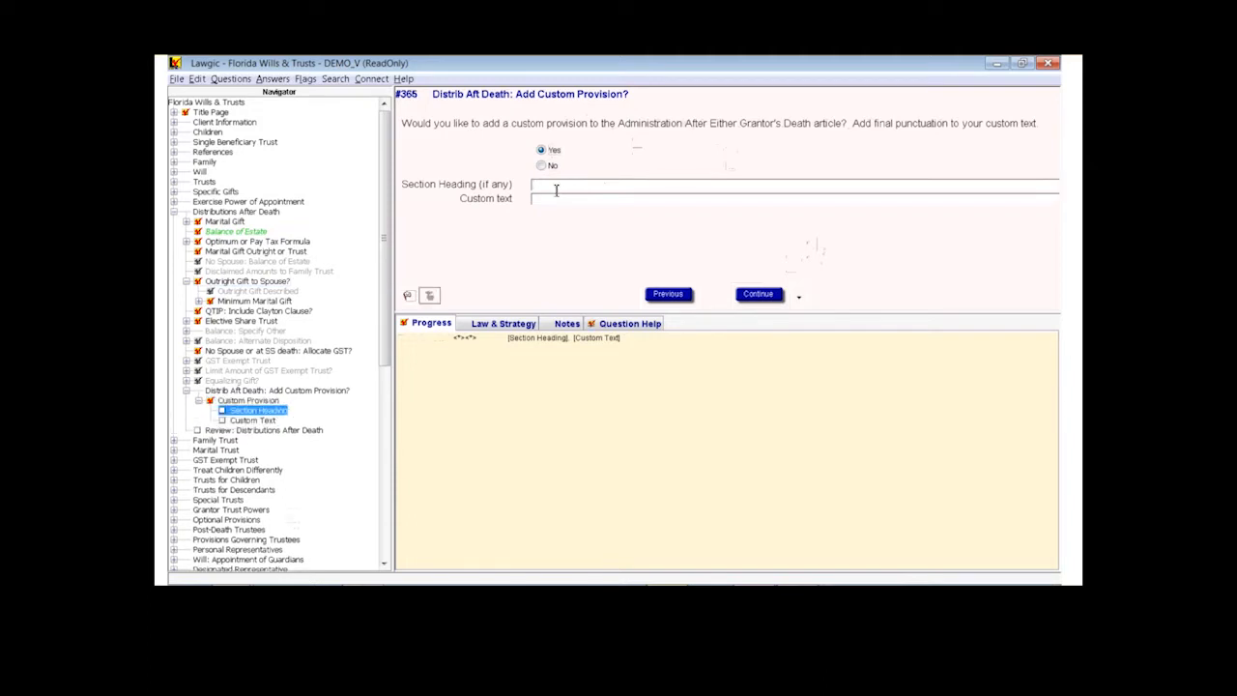
{"action": "type", "text": "Distribution Custom Heading"}
{"action": "left_click", "coordinate": [547, 199]}
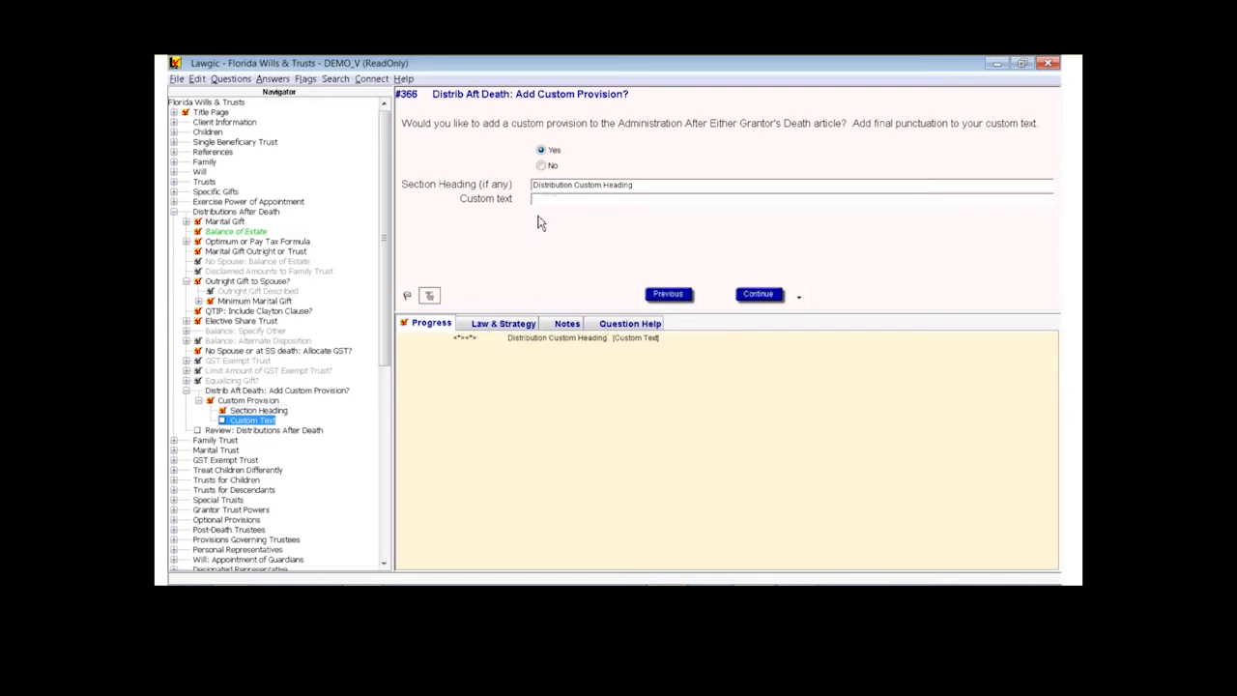
- Add a run of blank lines to the custom text and delete them all
{"action": "key", "text": "Return"}
{"action": "key", "text": "Return"}
{"action": "key", "text": "Return"}
{"action": "key", "text": "Return"}
{"action": "key", "text": "Return"}
{"action": "key", "text": "Return"}
{"action": "key", "text": "Return"}
{"action": "key", "text": "Return"}
{"action": "key", "text": "Return"}
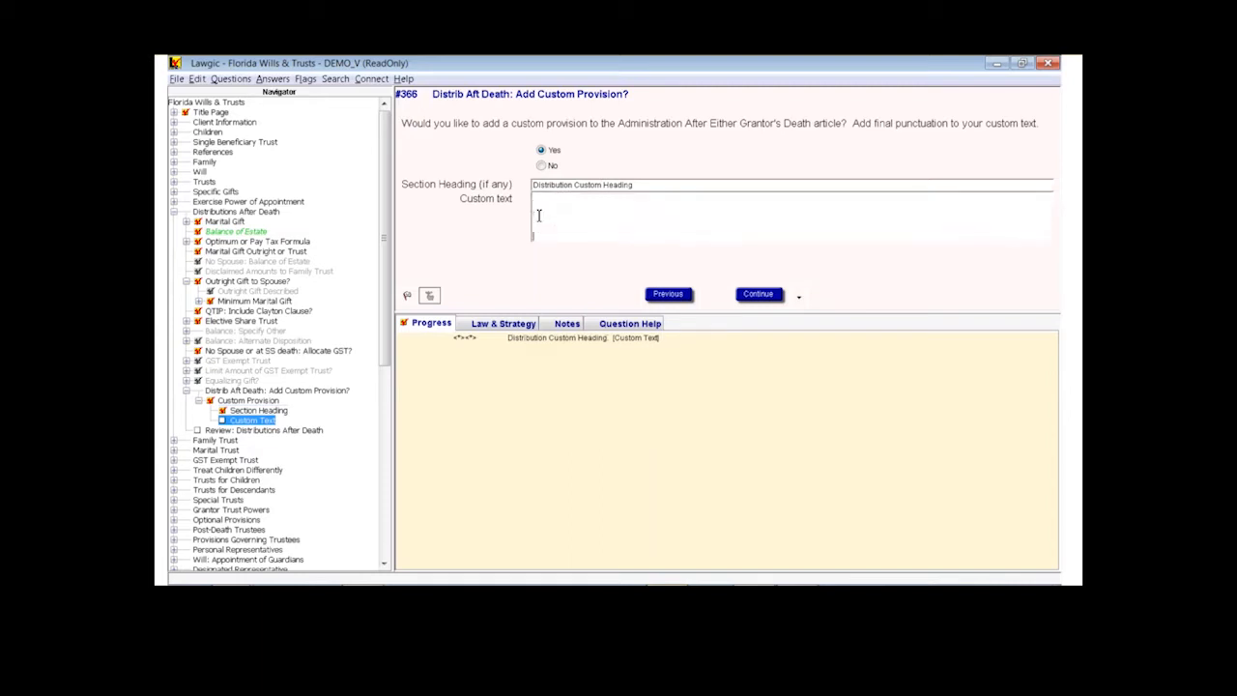
{"action": "key", "text": "Return"}
{"action": "key", "text": "Return"}
{"action": "key", "text": "Return"}
{"action": "key", "text": "Return"}
{"action": "key", "text": "Return"}
{"action": "key", "text": "Return"}
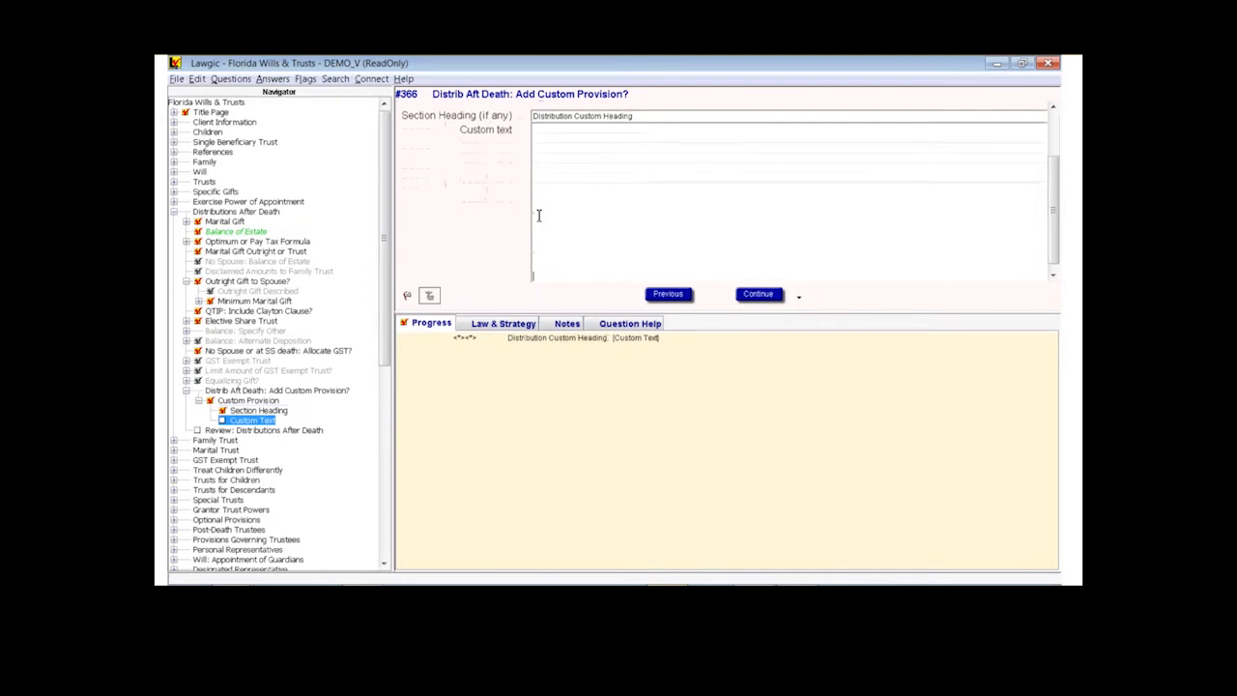
{"action": "key", "text": "BackSpace"}
{"action": "key", "text": "BackSpace"}
{"action": "key", "text": "BackSpace"}
{"action": "key", "text": "BackSpace"}
{"action": "key", "text": "BackSpace"}
{"action": "key", "text": "BackSpace"}
{"action": "key", "text": "BackSpace"}
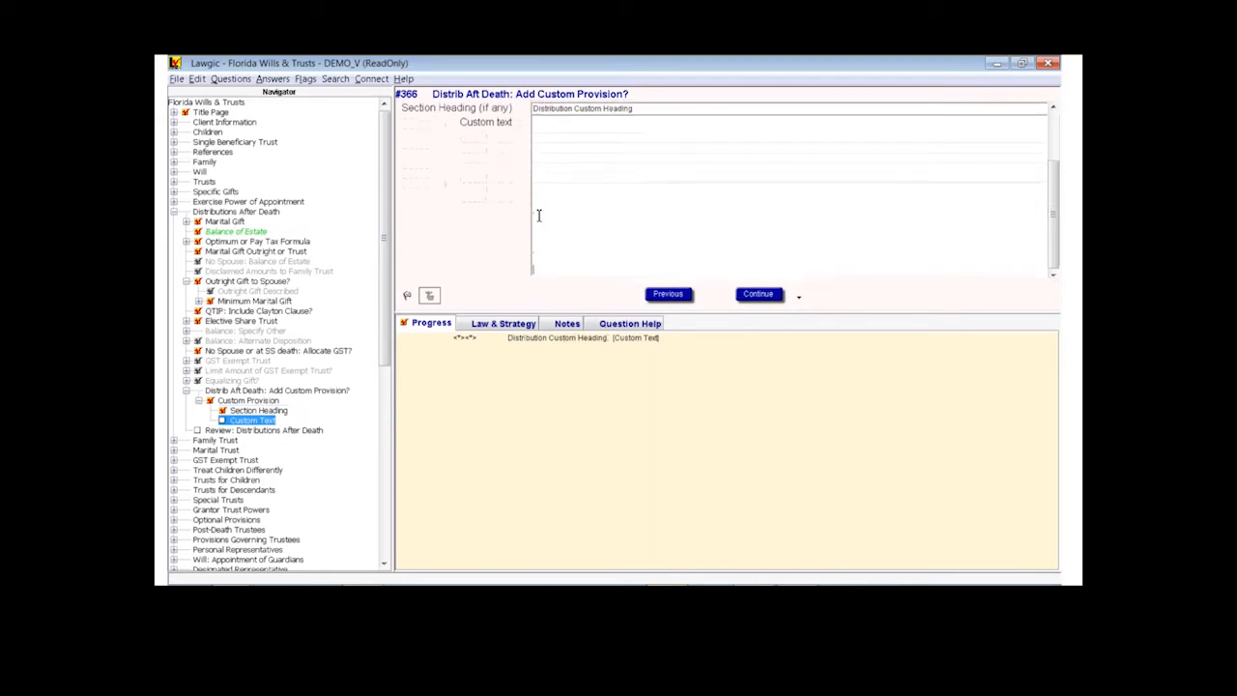
{"action": "key", "text": "BackSpace"}
{"action": "key", "text": "BackSpace"}
{"action": "key", "text": "BackSpace"}
{"action": "key", "text": "BackSpace"}
{"action": "key", "text": "BackSpace"}
{"action": "key", "text": "BackSpace"}
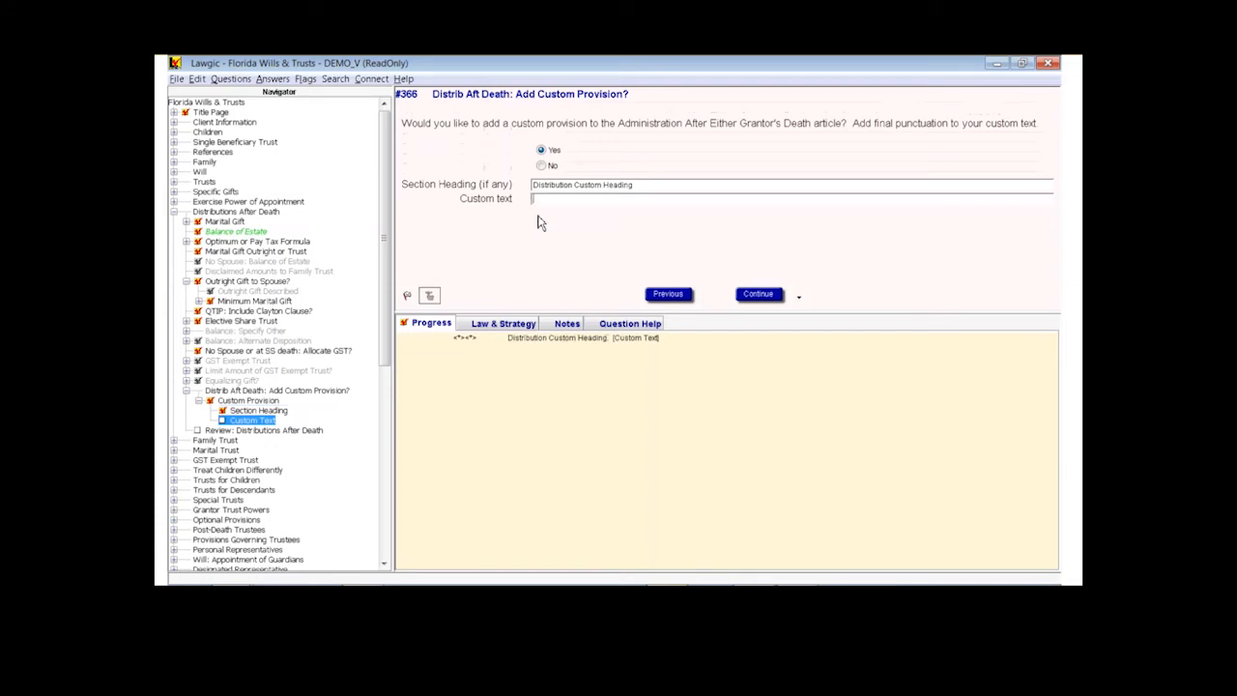
- Enter "Hand type text." as the custom text of the after-death distributions provision
{"action": "type", "text": "Hand typed text"}
- Search the question outline for "add custom", and look through all the matching custom provision questions
{"action": "left_click", "coordinate": [331, 81]}
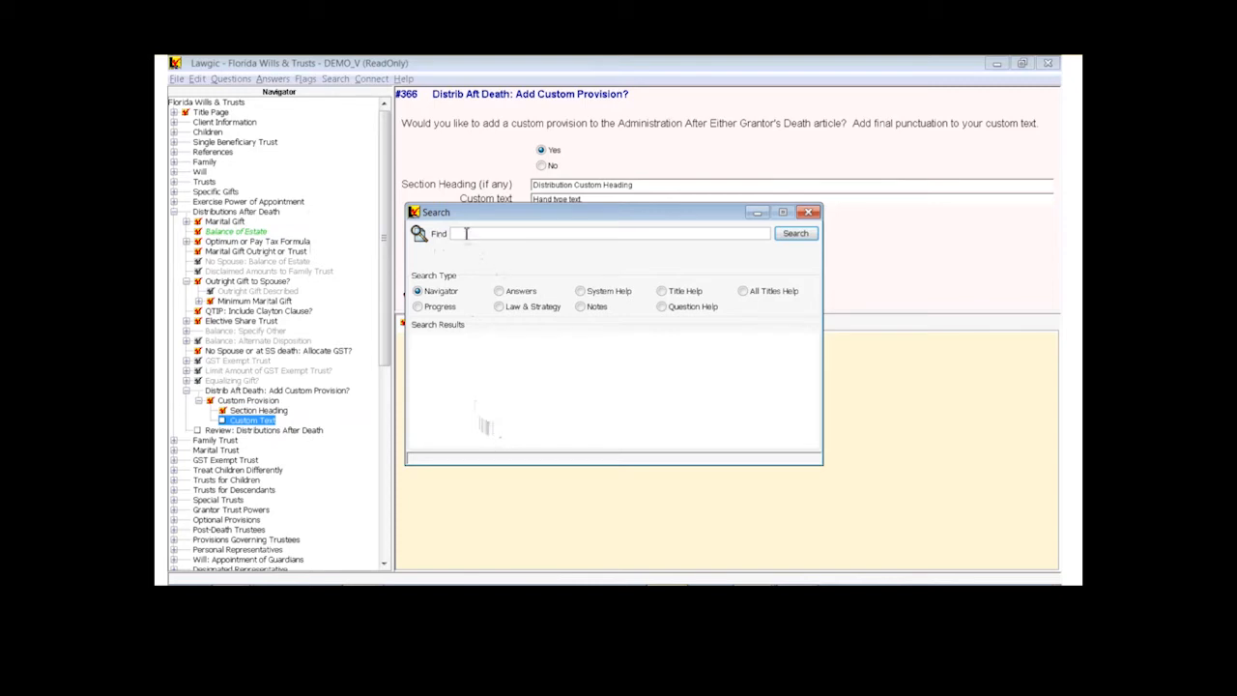
{"action": "type", "text": "add custom"}
{"action": "left_click", "coordinate": [419, 293]}
{"action": "left_click", "coordinate": [798, 234]}
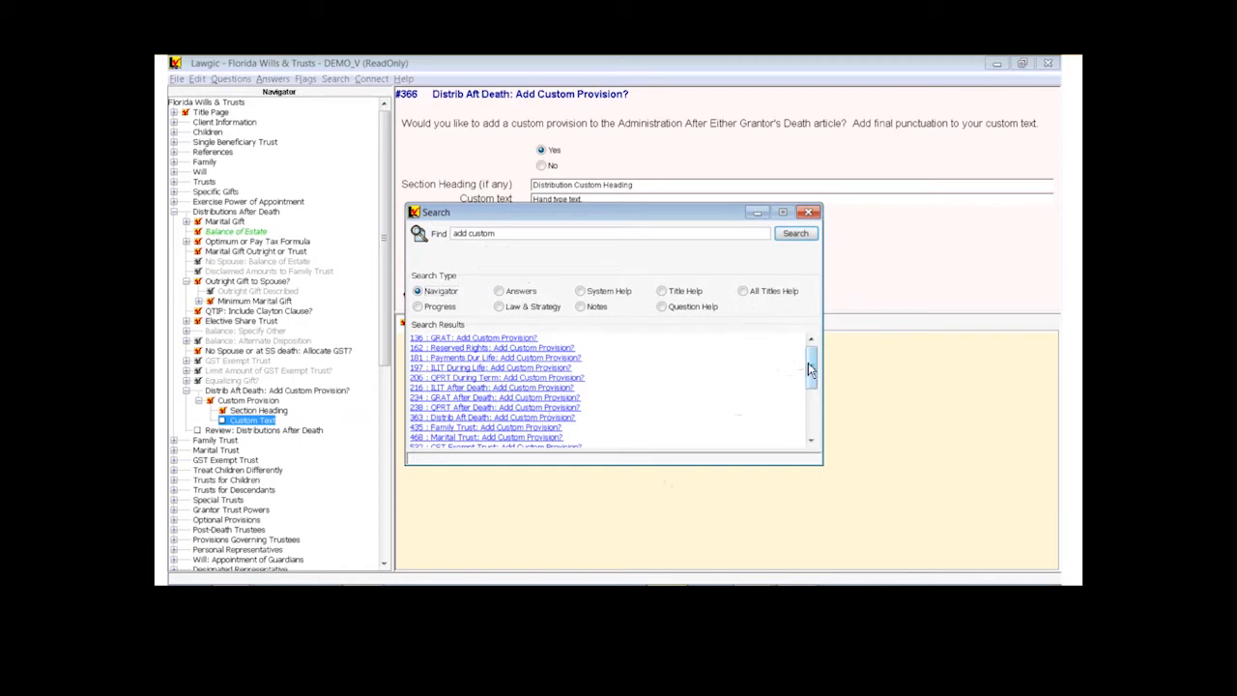
{"action": "left_click_drag", "start_coordinate": [807, 362], "coordinate": [808, 423]}
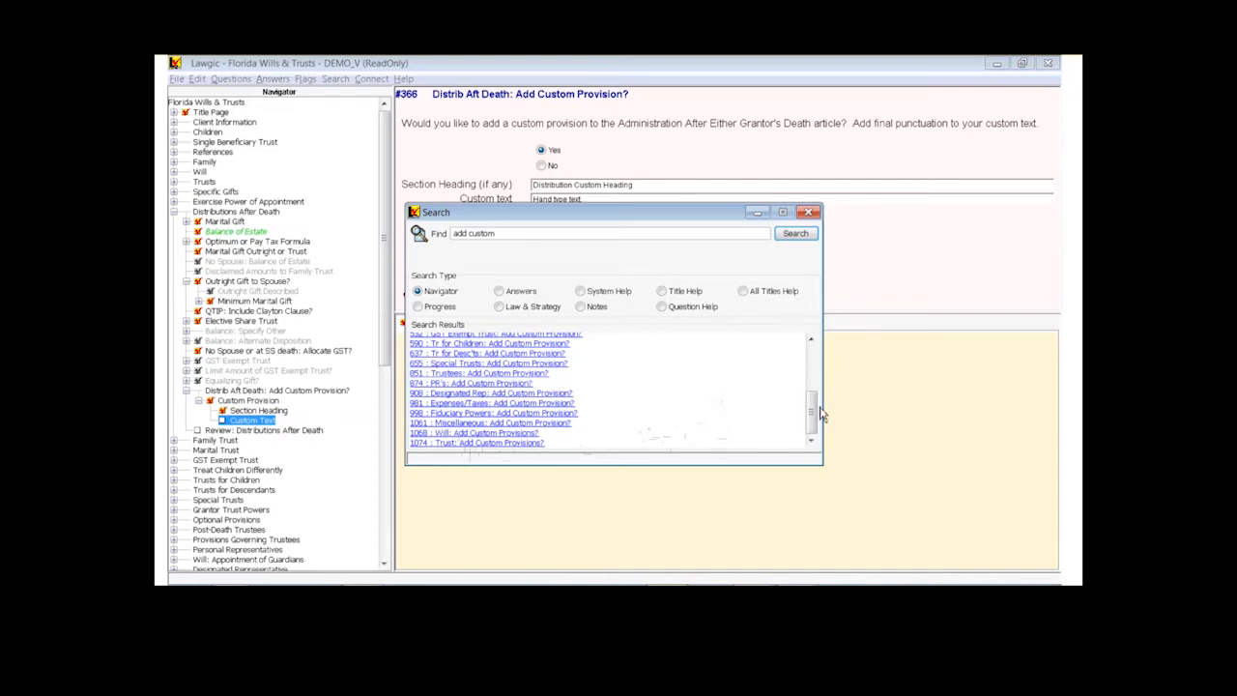
{"action": "scroll", "coordinate": [813, 410], "scroll_direction": "up", "scroll_amount": 3}
{"action": "left_click_drag", "start_coordinate": [814, 410], "coordinate": [814, 383]}
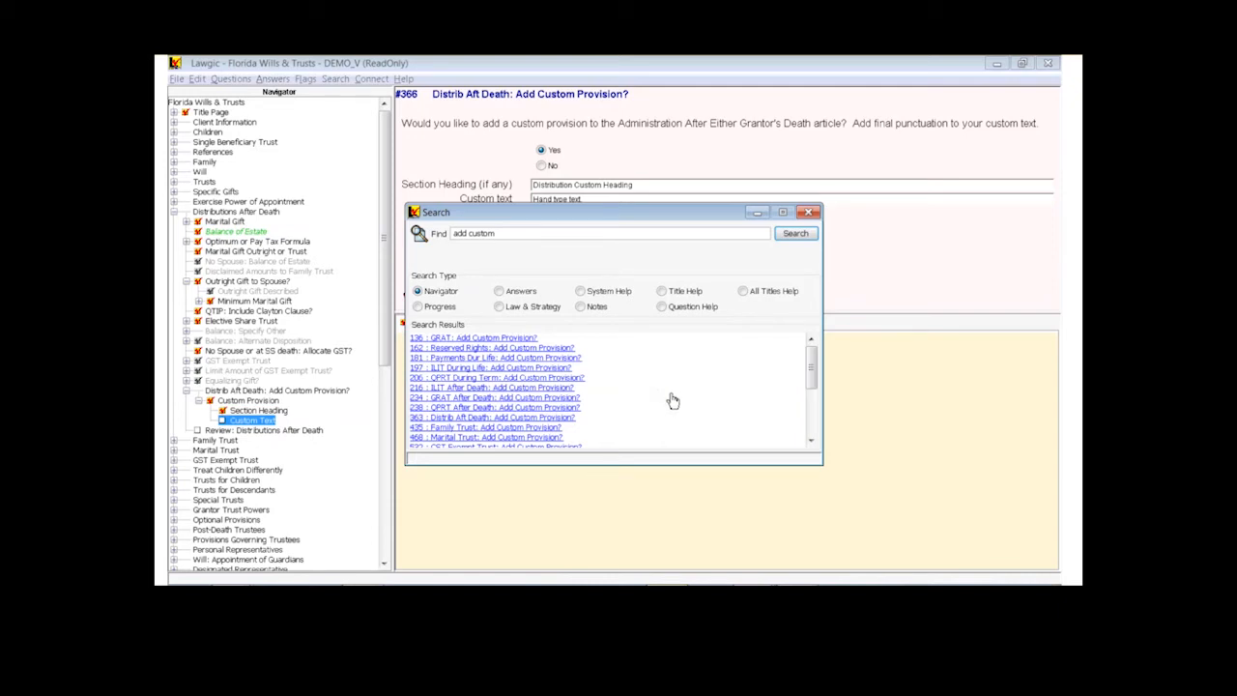
{"action": "scroll", "coordinate": [672, 400], "scroll_direction": "down", "scroll_amount": 2}
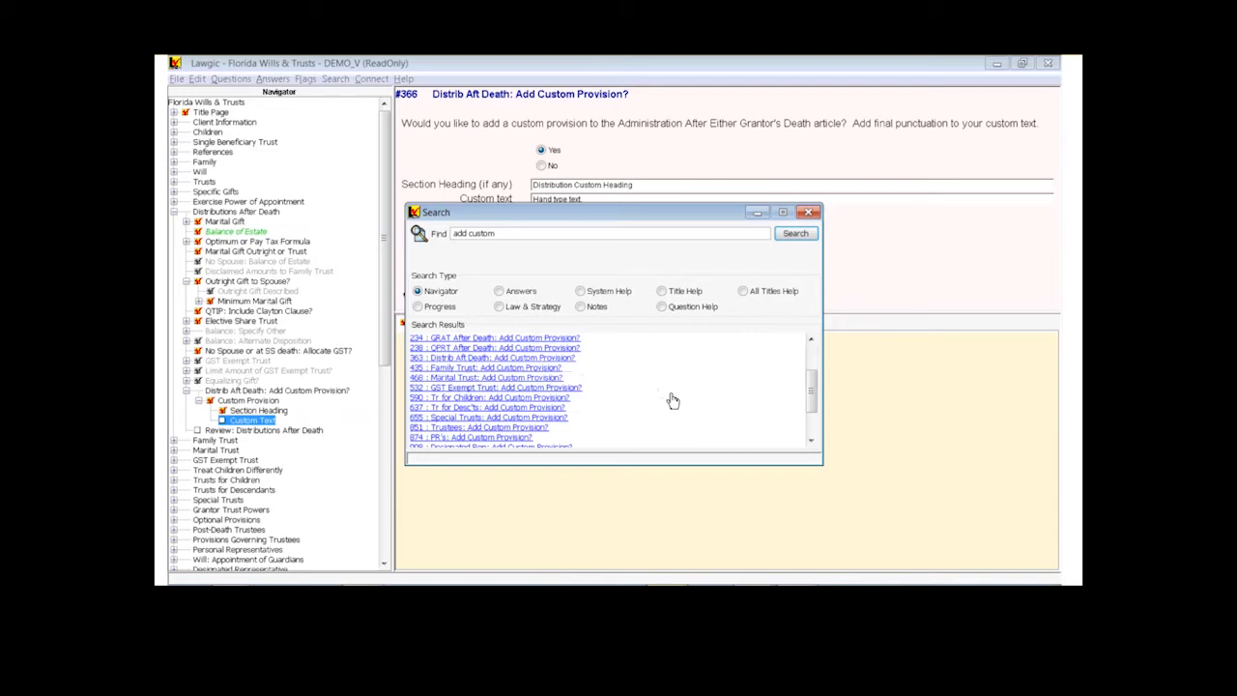
{"action": "scroll", "coordinate": [673, 400], "scroll_direction": "down", "scroll_amount": 2}
{"action": "left_click_drag", "start_coordinate": [652, 213], "coordinate": [560, 210]}
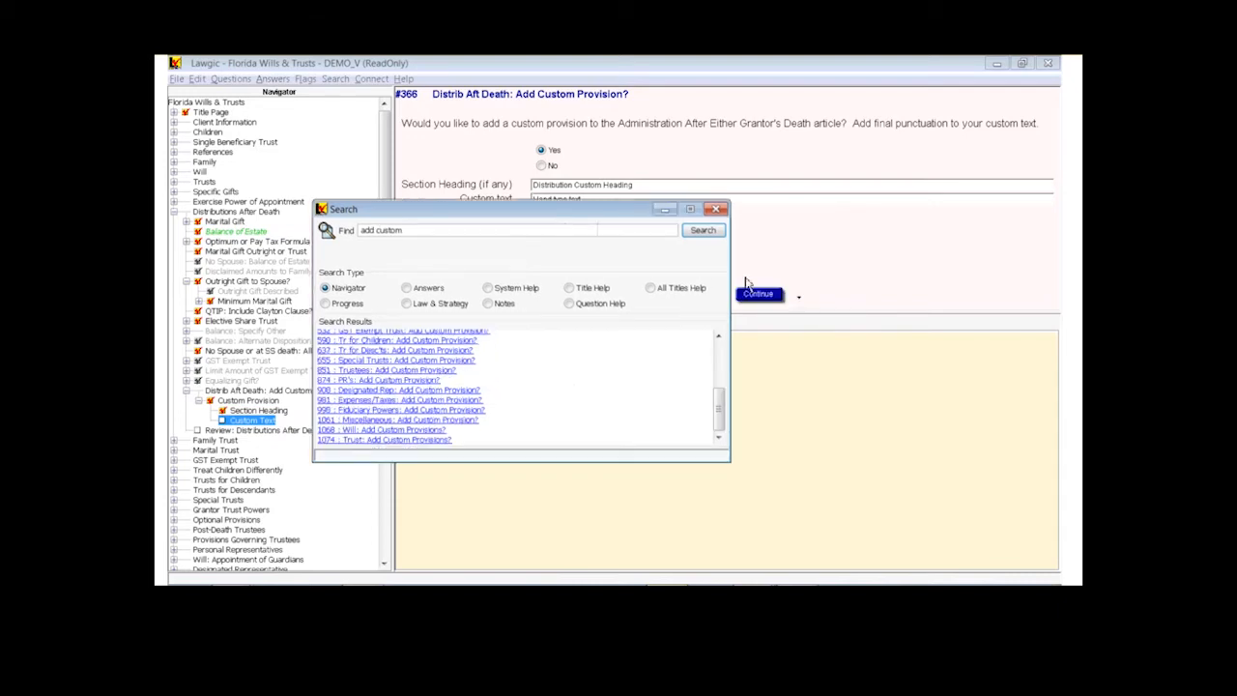
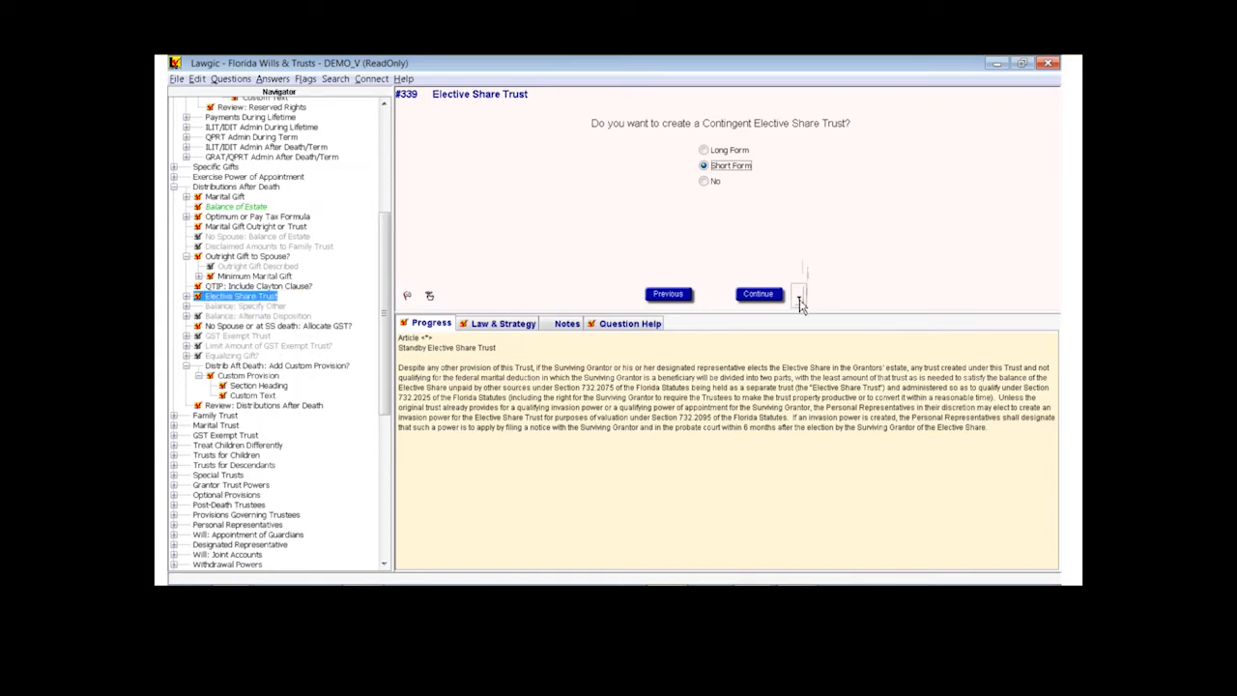
- Step through the answered questions in Review Mode up to Review: Distributions After Death, and read the drafted article
{"action": "left_click", "coordinate": [799, 297]}
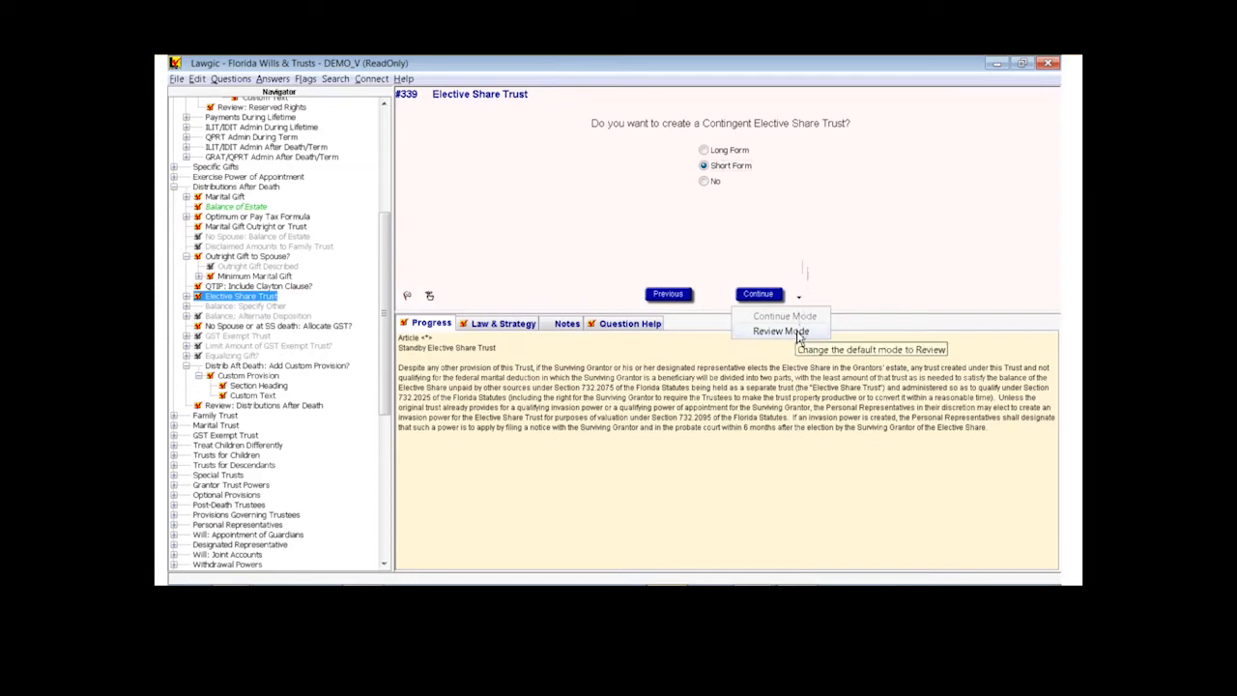
{"action": "left_click", "coordinate": [781, 332]}
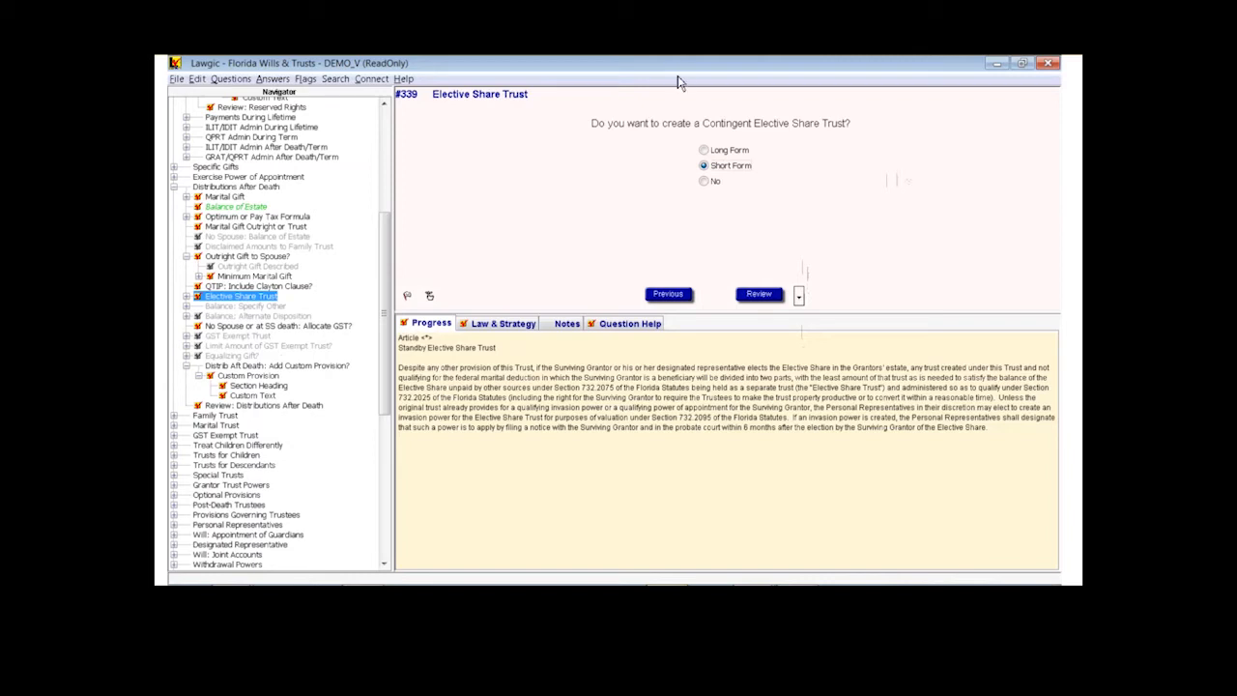
{"action": "left_click", "coordinate": [770, 295]}
{"action": "left_click", "coordinate": [758, 298]}
{"action": "left_click", "coordinate": [760, 298]}
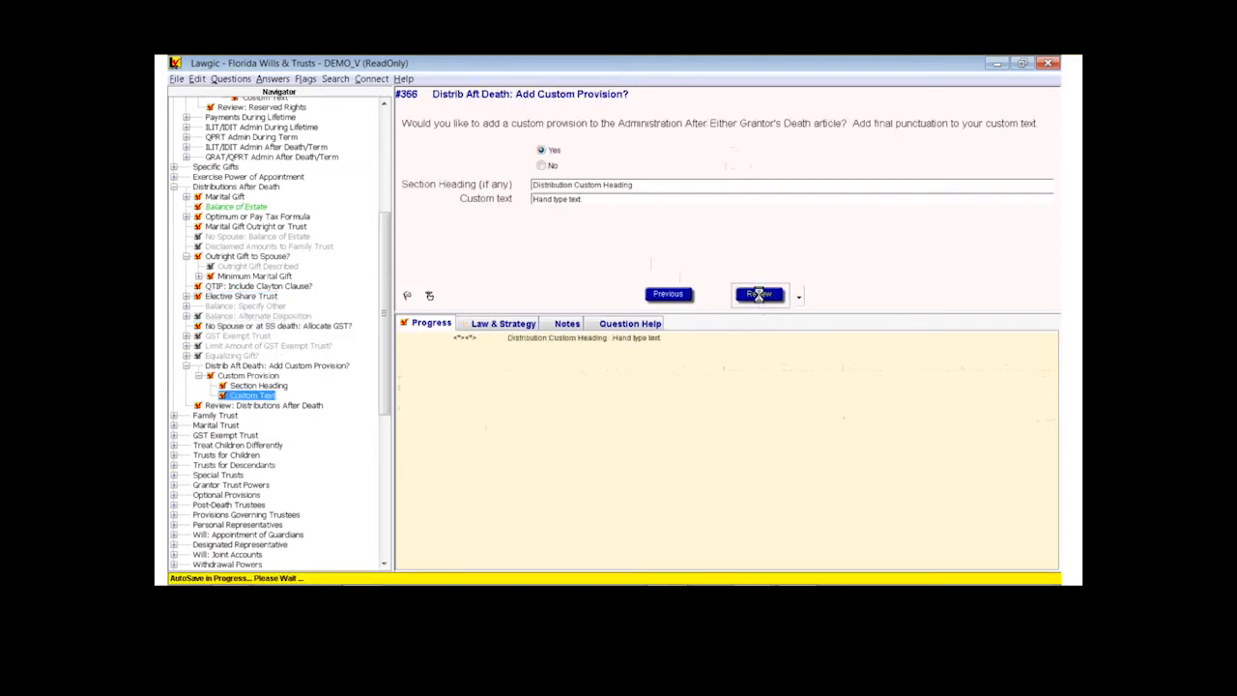
{"action": "left_click", "coordinate": [760, 299]}
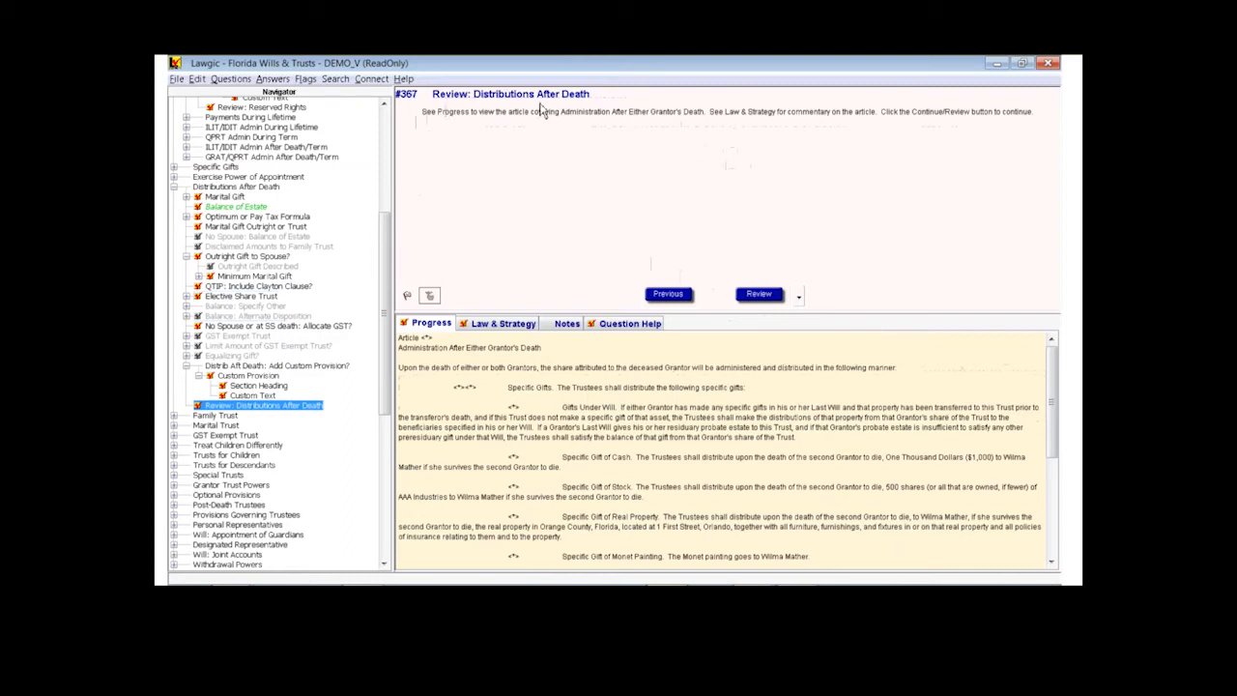
{"action": "scroll", "coordinate": [846, 427], "scroll_direction": "down", "scroll_amount": 7}
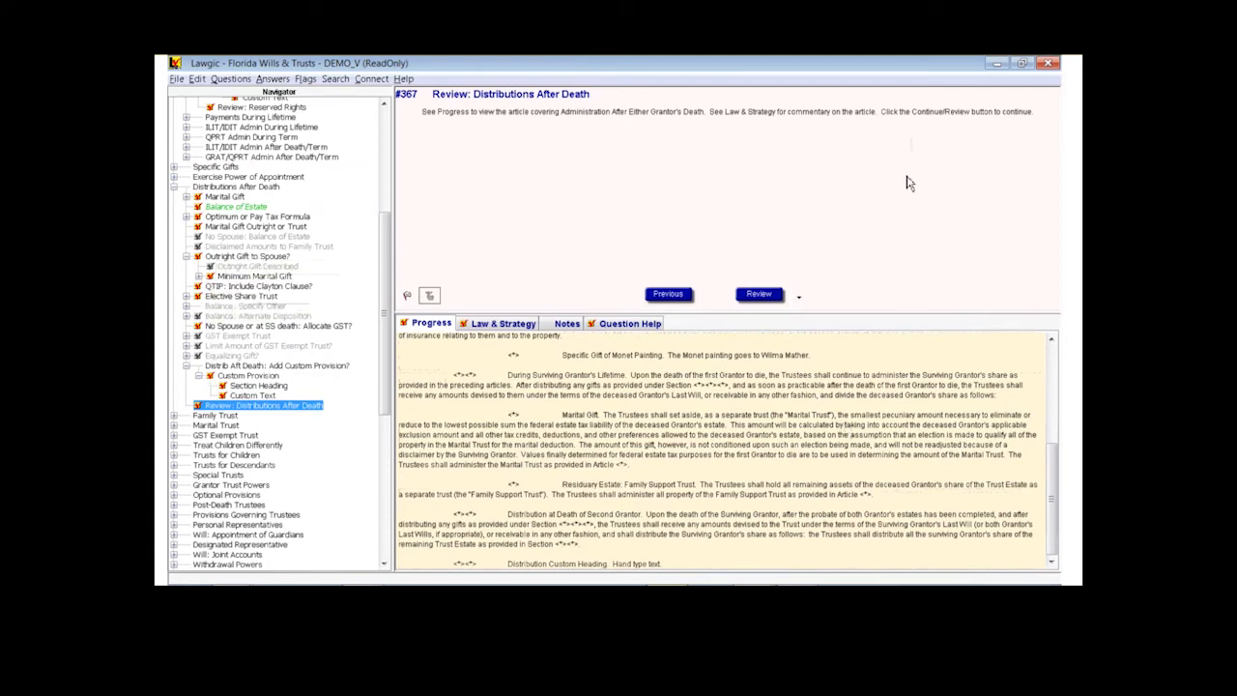
- Switch back to Continue Mode and advance to the next unanswered question
{"action": "left_click", "coordinate": [799, 300]}
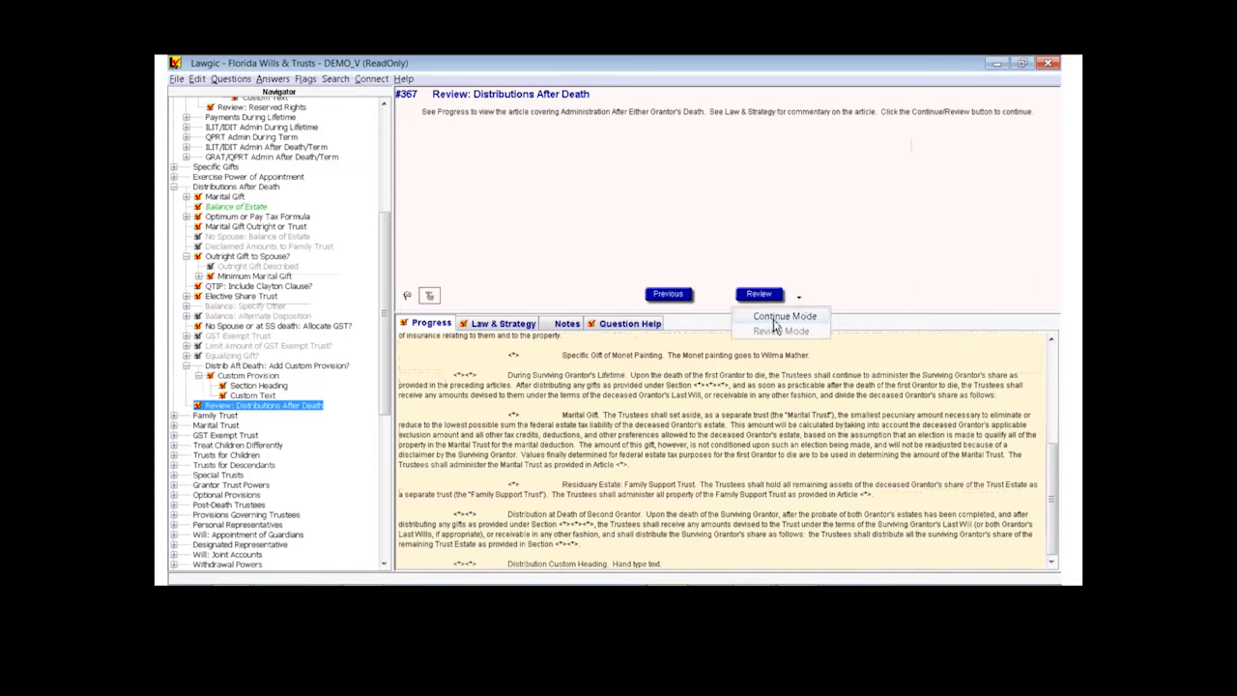
{"action": "left_click", "coordinate": [779, 317]}
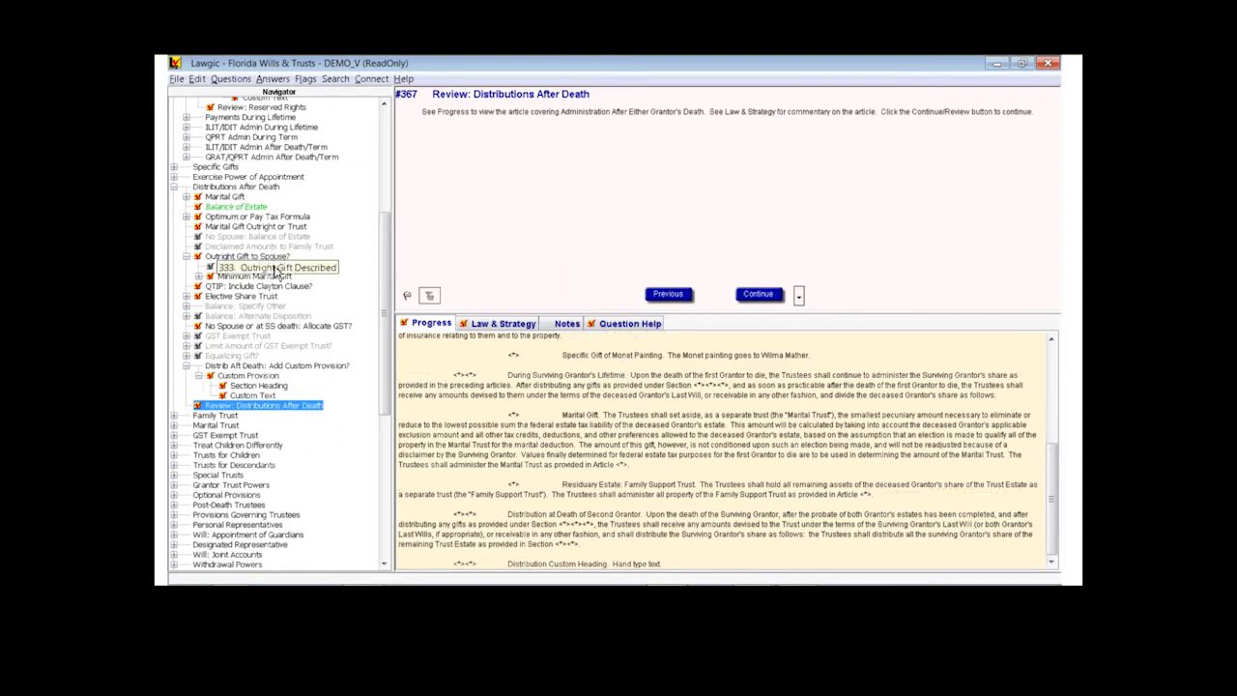
{"action": "left_click", "coordinate": [771, 294]}
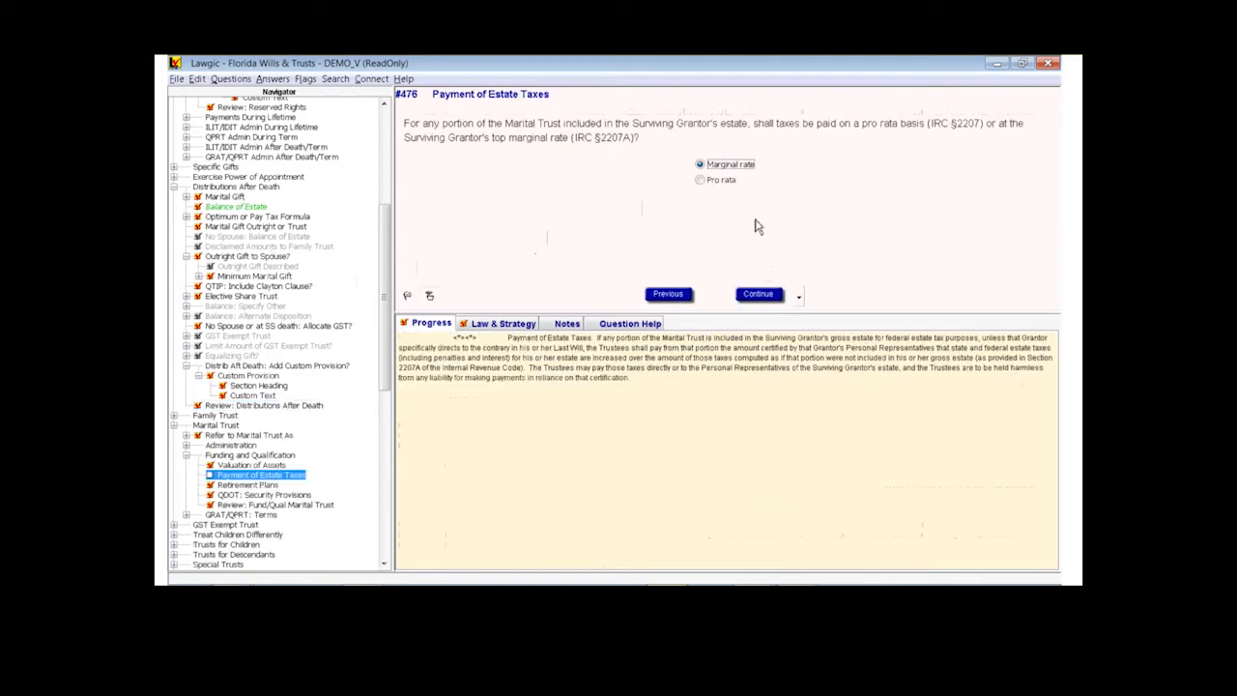
- Read the law and strategy commentary for Payment of Estate Taxes, and choose Marginal rate
{"action": "left_click", "coordinate": [428, 328]}
{"action": "left_click", "coordinate": [489, 331]}
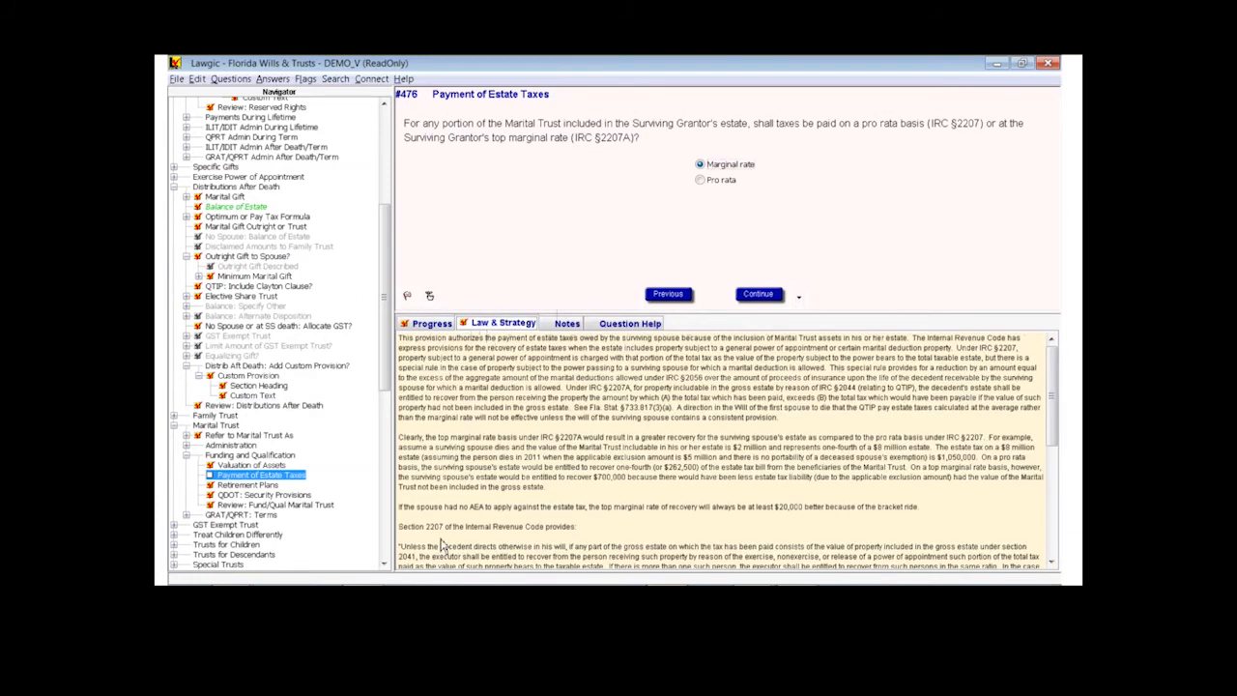
{"action": "scroll", "coordinate": [607, 454], "scroll_direction": "down", "scroll_amount": 3}
{"action": "scroll", "coordinate": [607, 454], "scroll_direction": "down", "scroll_amount": 3}
{"action": "scroll", "coordinate": [605, 452], "scroll_direction": "up", "scroll_amount": 6}
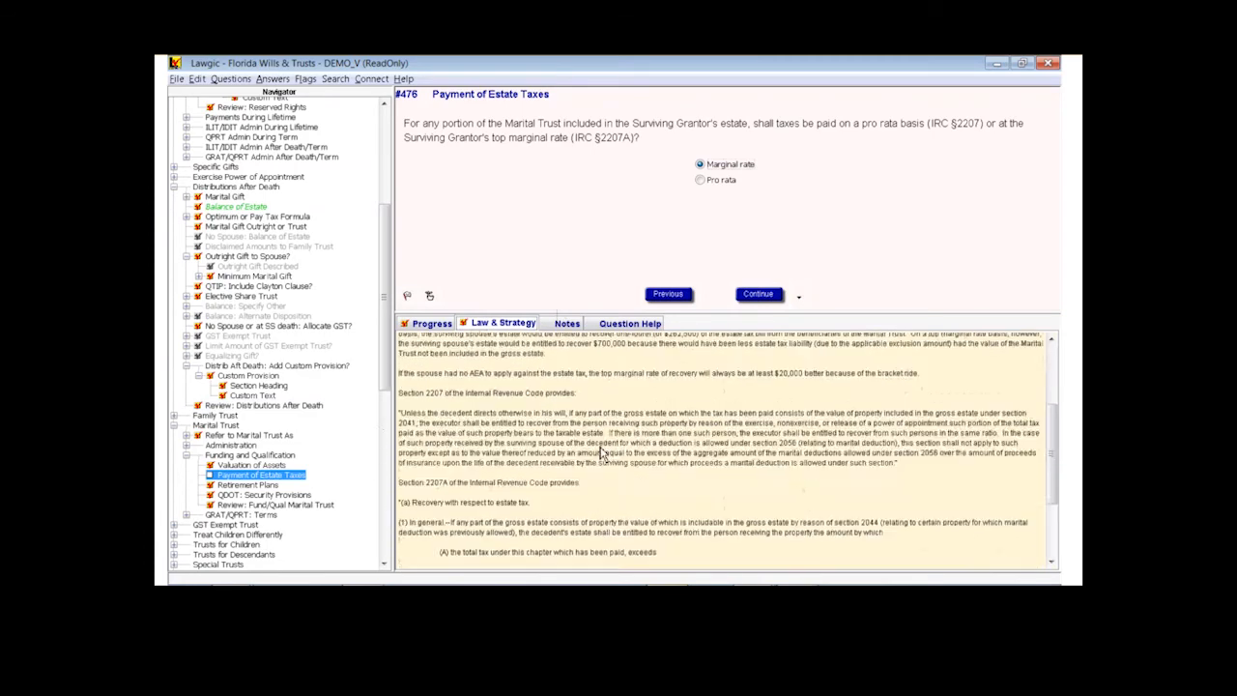
{"action": "left_click", "coordinate": [700, 165]}
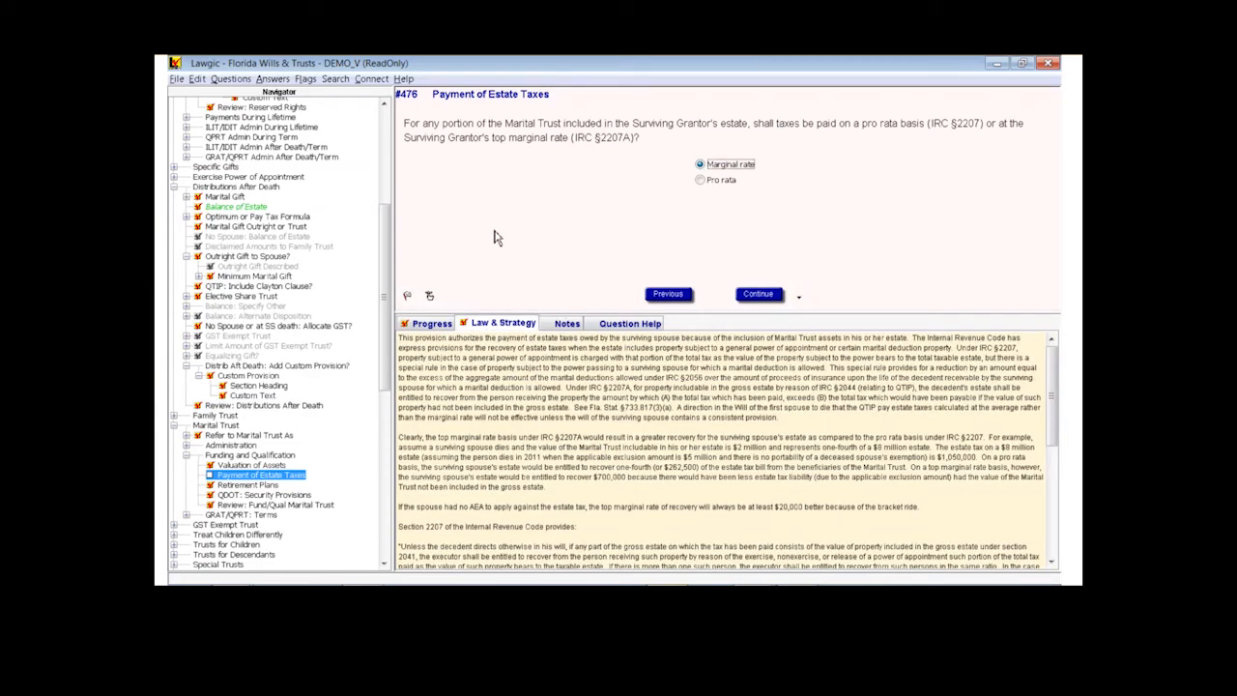
- Open the Internal Revenue Code question under References, and continue with the Internal Revenue Code wording selected
{"action": "scroll", "coordinate": [385, 329], "scroll_direction": "up", "scroll_amount": 3}
{"action": "scroll", "coordinate": [385, 329], "scroll_direction": "up", "scroll_amount": 5}
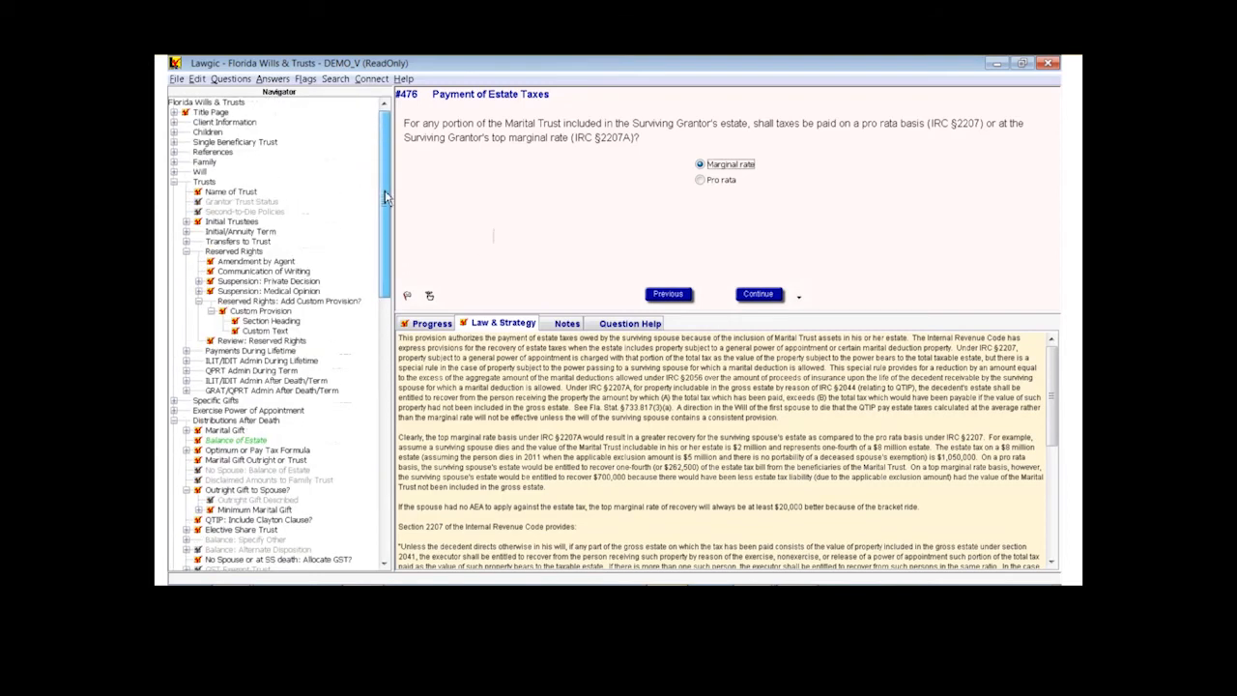
{"action": "left_click", "coordinate": [174, 153]}
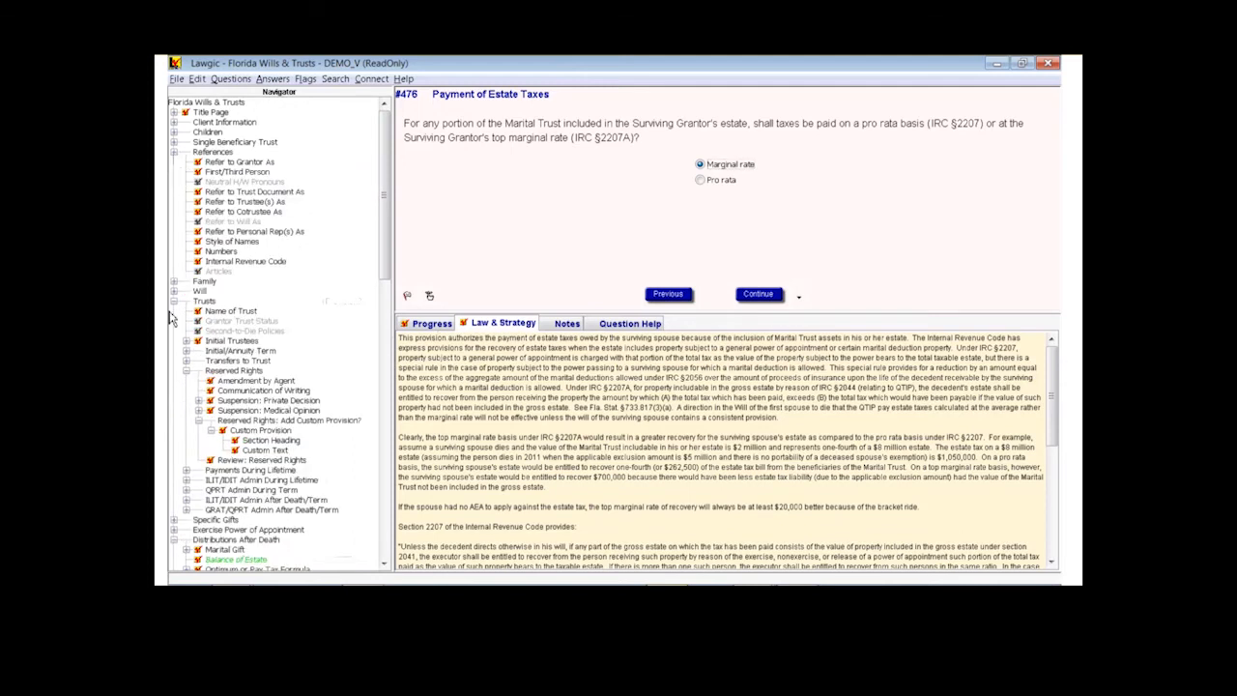
{"action": "left_click", "coordinate": [244, 262]}
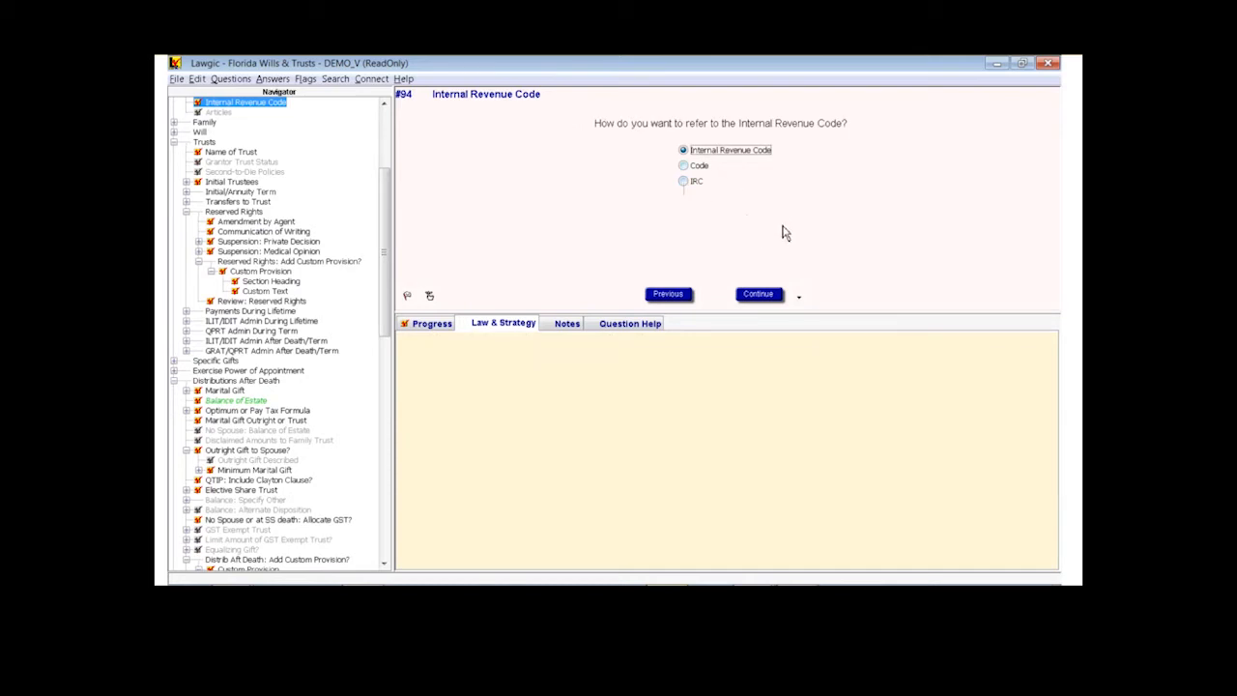
{"action": "left_click", "coordinate": [759, 295]}
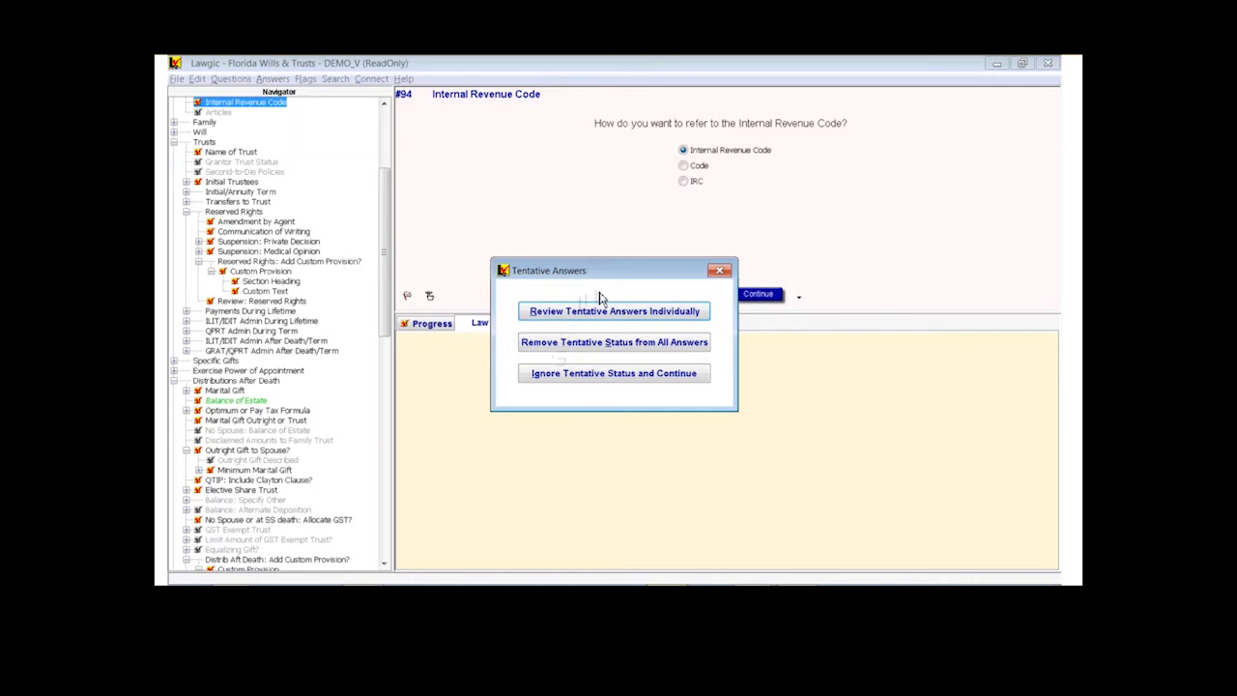
- Ignore the tentative status of the answers and send the finished document to the word processor
{"action": "left_click", "coordinate": [559, 373]}
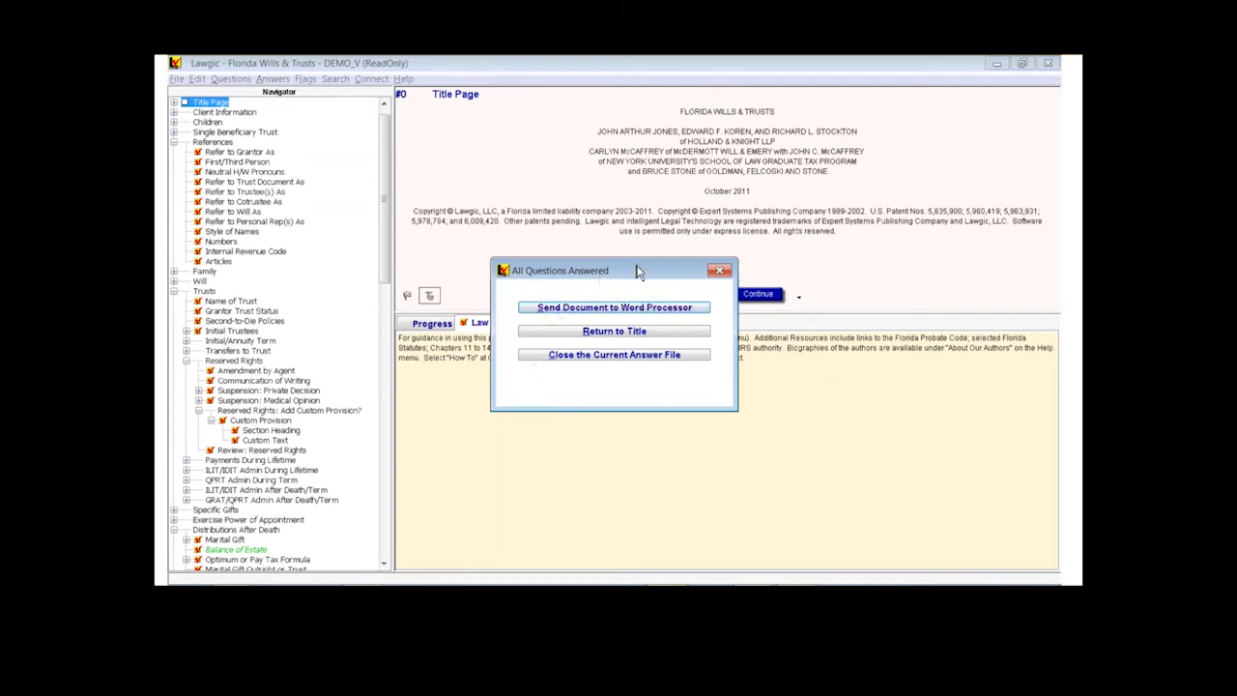
{"action": "left_click_drag", "start_coordinate": [637, 273], "coordinate": [638, 277]}
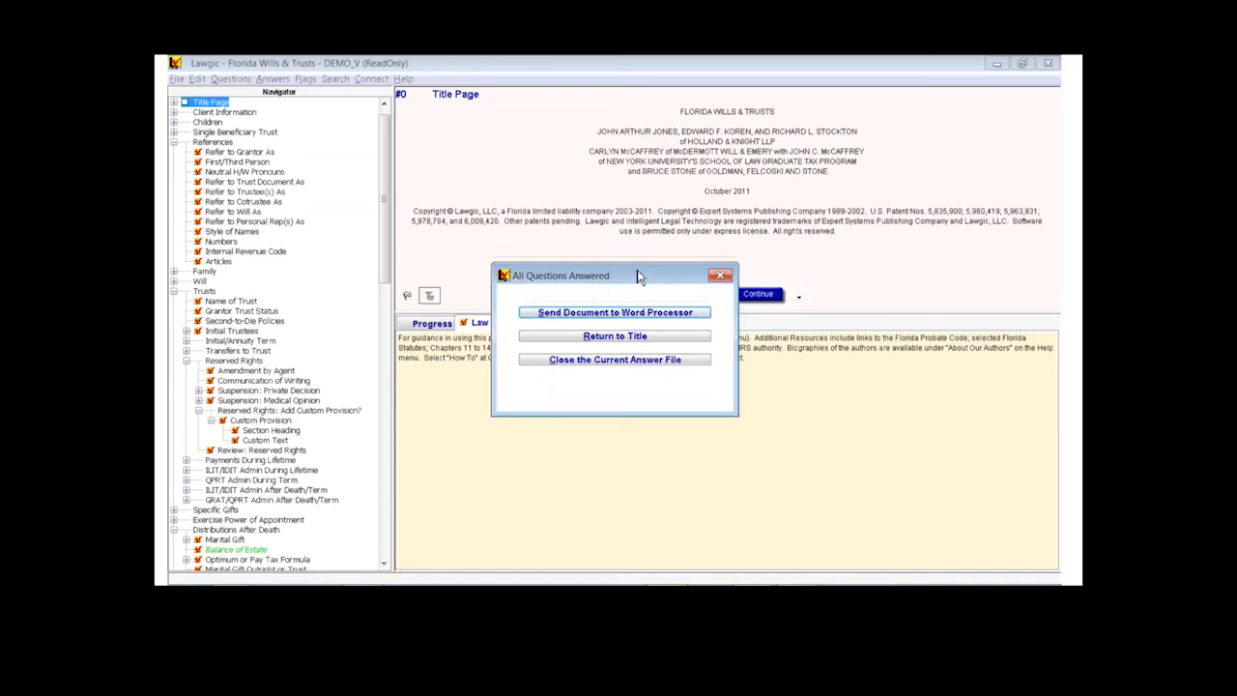
{"action": "left_click_drag", "start_coordinate": [637, 275], "coordinate": [618, 251]}
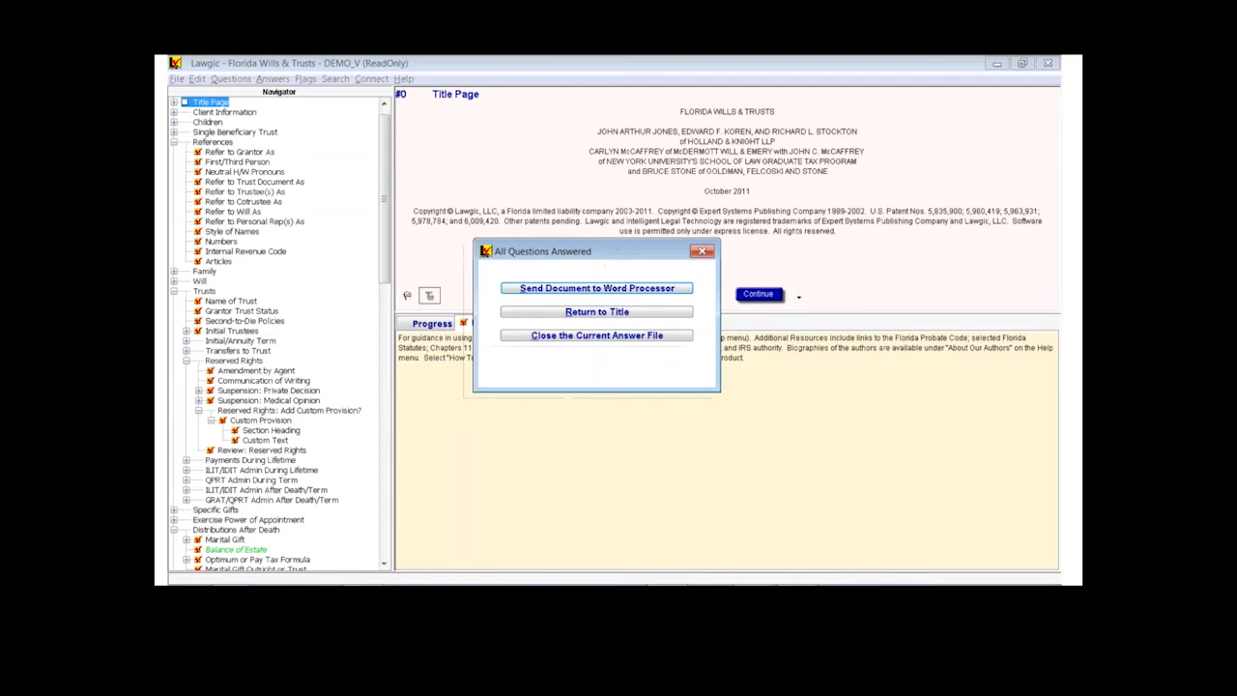
{"action": "left_click", "coordinate": [582, 288]}
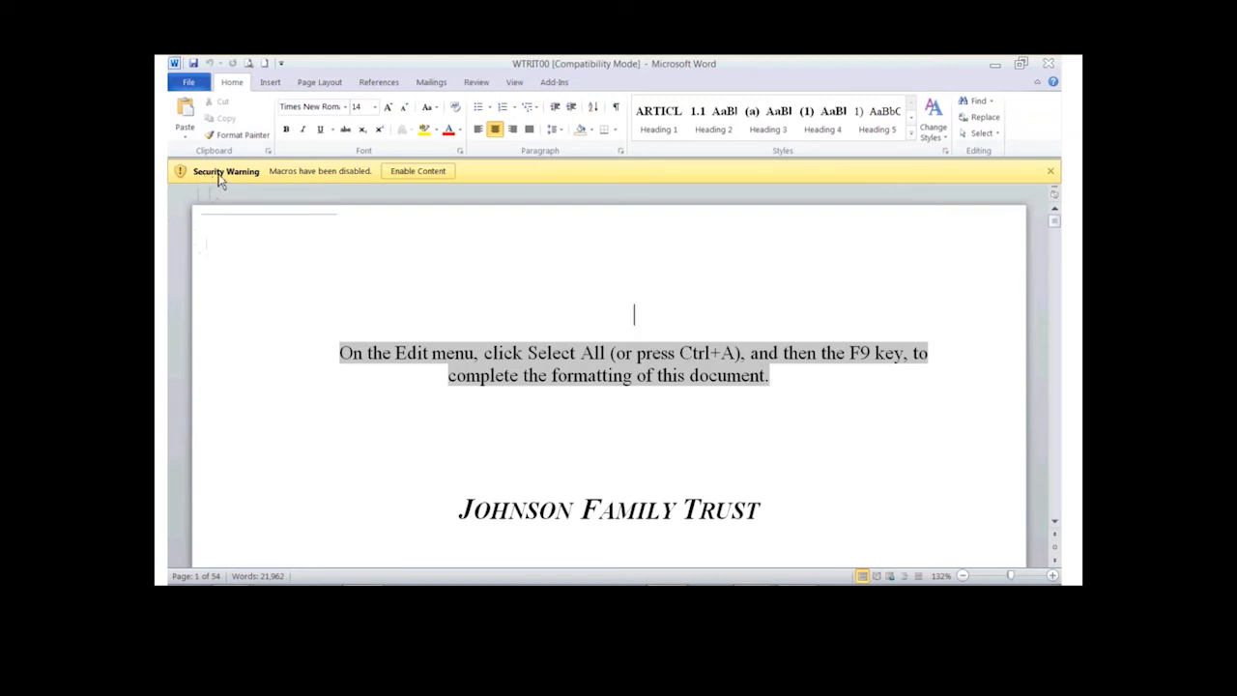
- Enable the document's disabled macros and update all fields in the entire document to complete its formatting
{"action": "left_click", "coordinate": [424, 180]}
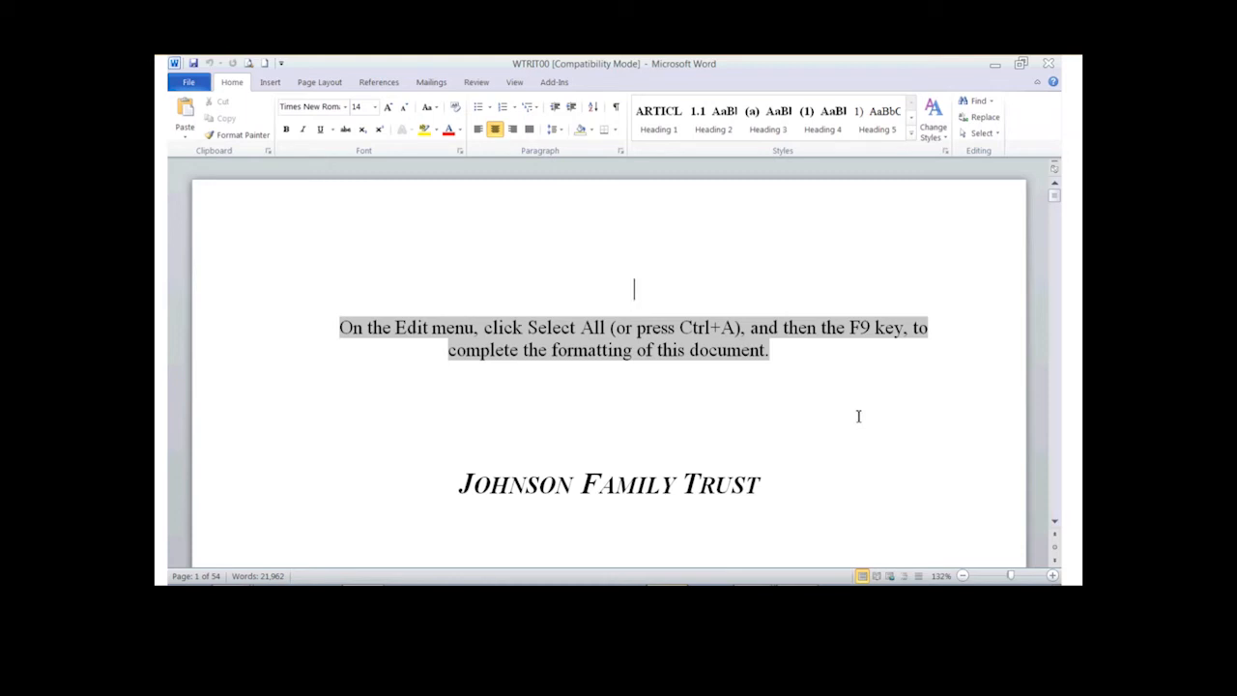
{"action": "key", "text": "ctrl+a"}
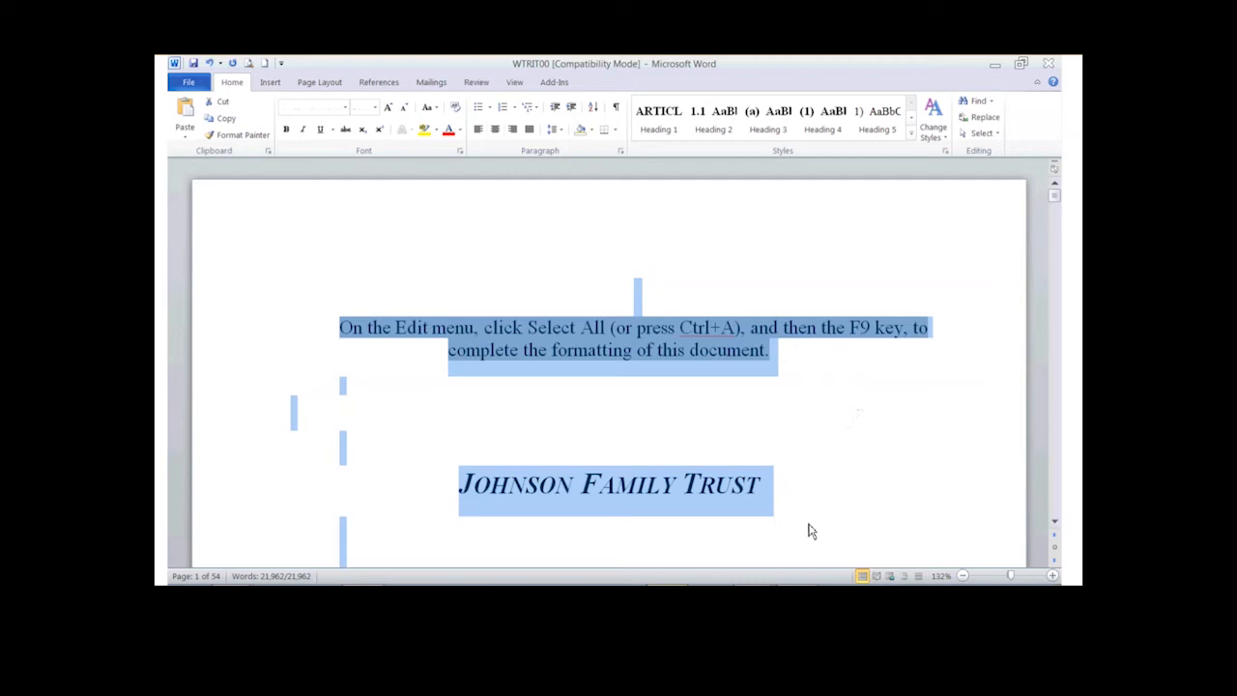
{"action": "key", "text": "F9"}
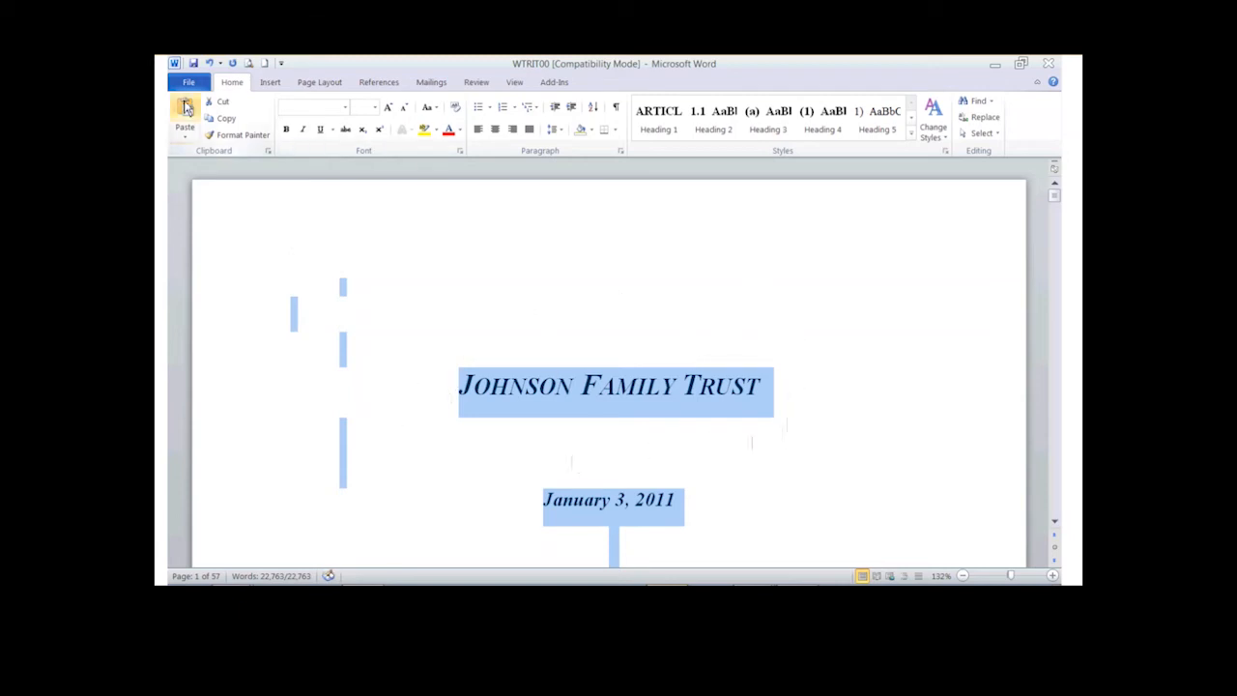
- Undo the field update, update the fields of the fully selected document again, and clear the selection
{"action": "left_click", "coordinate": [210, 64]}
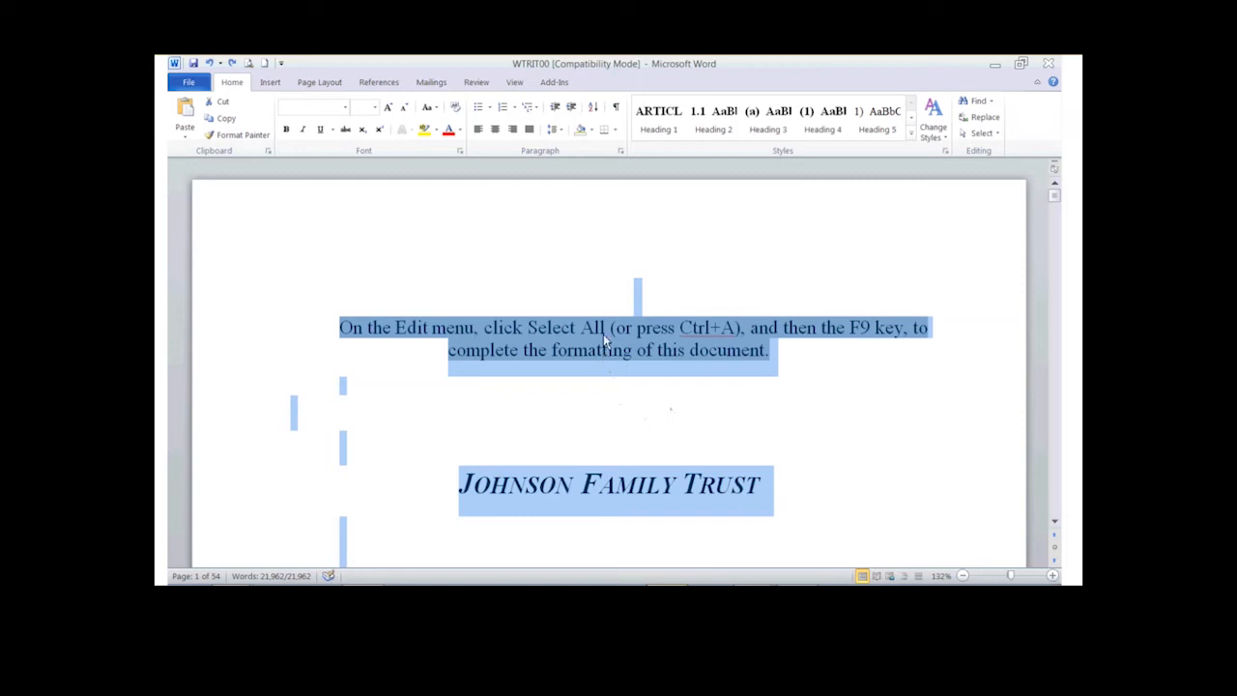
{"action": "right_click", "coordinate": [606, 499]}
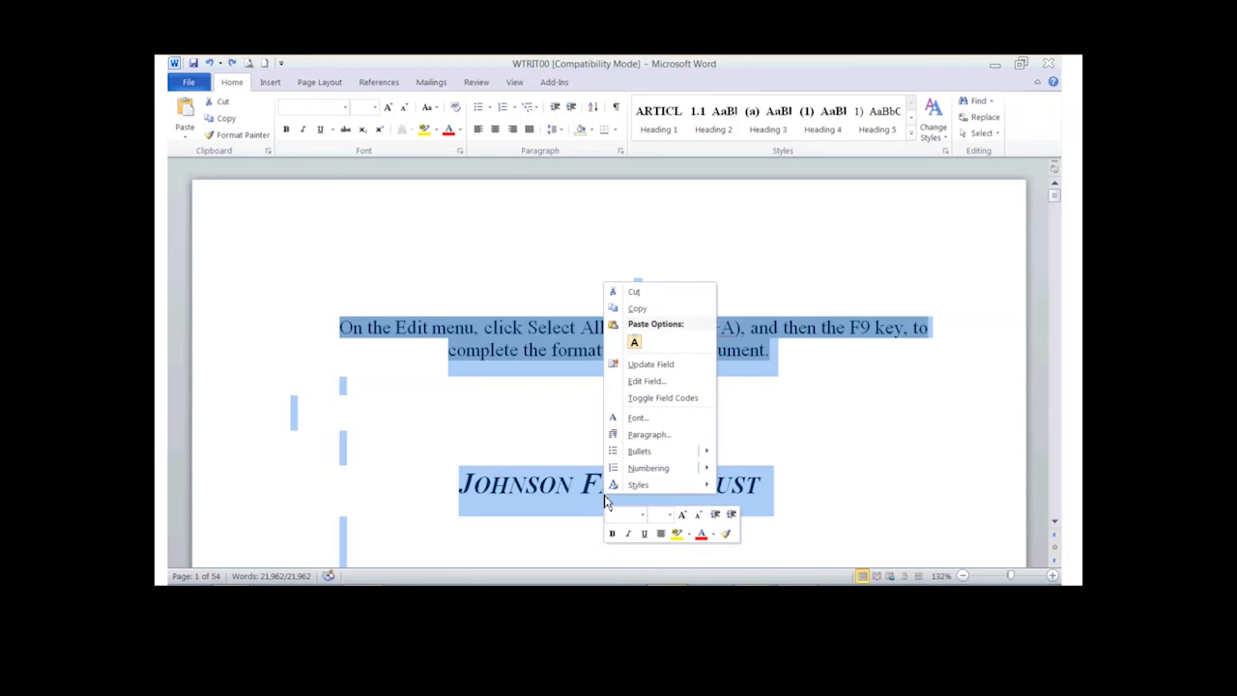
{"action": "left_click", "coordinate": [649, 364]}
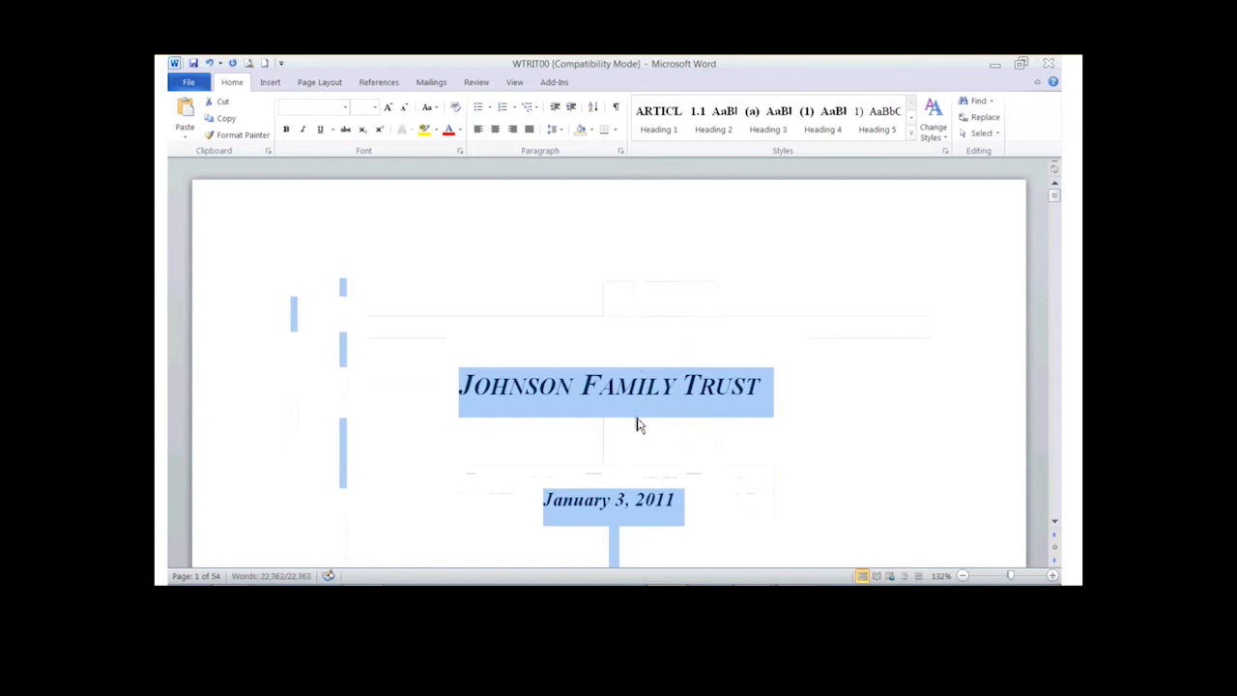
{"action": "left_click", "coordinate": [859, 373]}
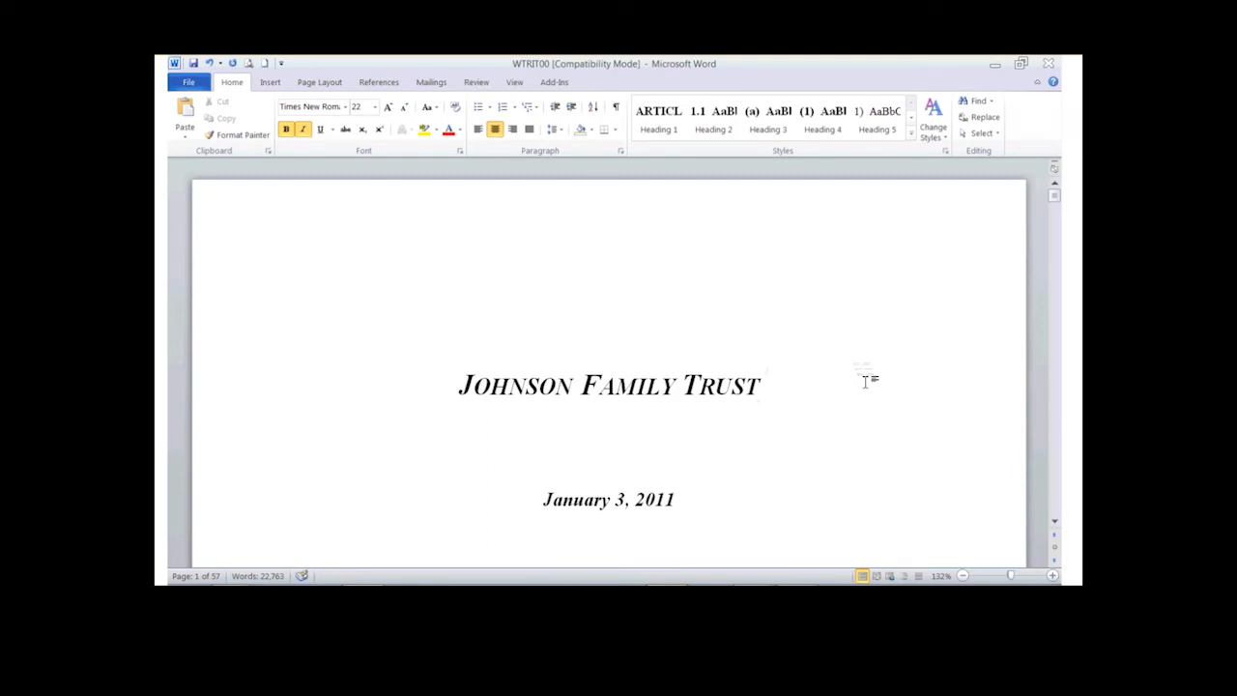
- Read through the trust synopsis, from its opening summary to the description of Article 26
{"action": "key", "text": "Page_Down"}
{"action": "key", "text": "Page_Down"}
{"action": "key", "text": "Page_Down"}
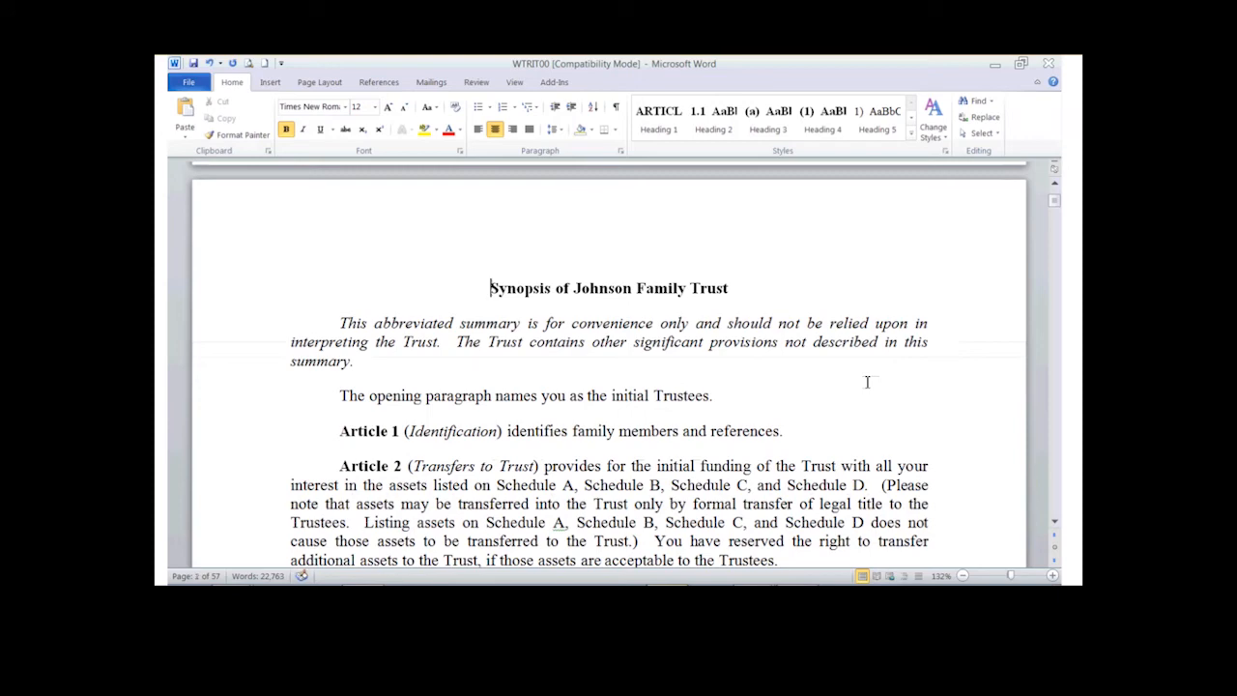
{"action": "scroll", "coordinate": [812, 464], "scroll_direction": "down", "scroll_amount": 2}
{"action": "scroll", "coordinate": [807, 484], "scroll_direction": "down", "scroll_amount": 12}
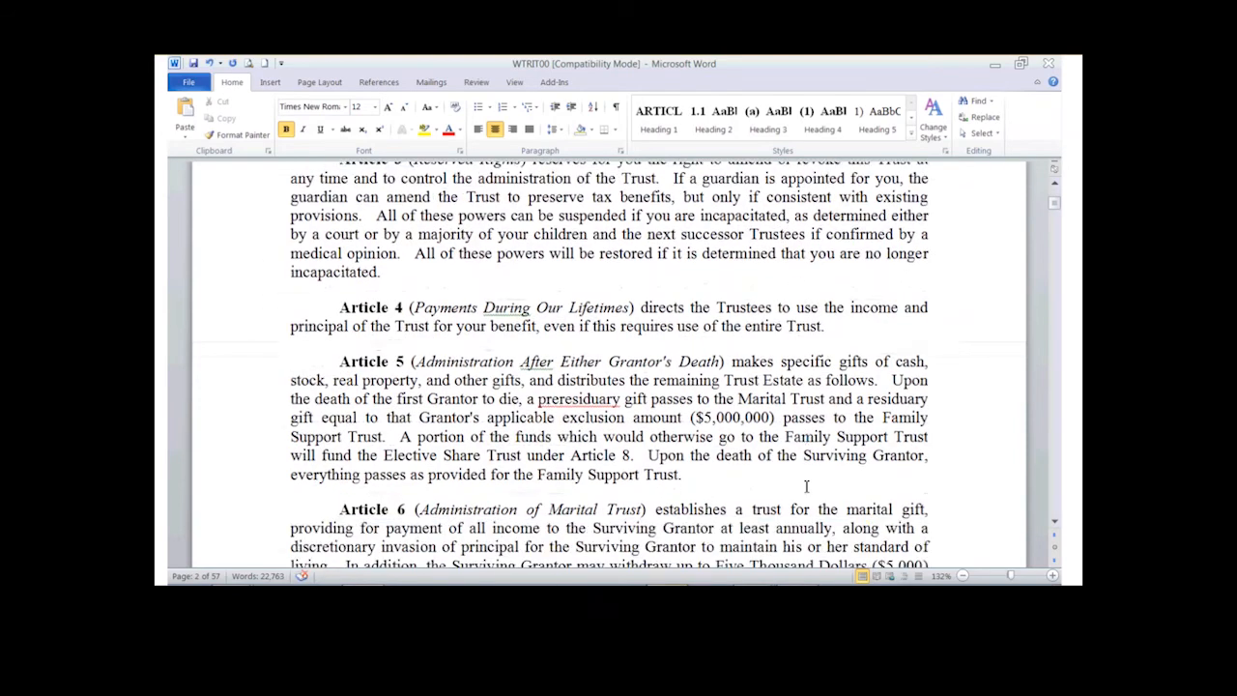
{"action": "scroll", "coordinate": [804, 486], "scroll_direction": "down", "scroll_amount": 6}
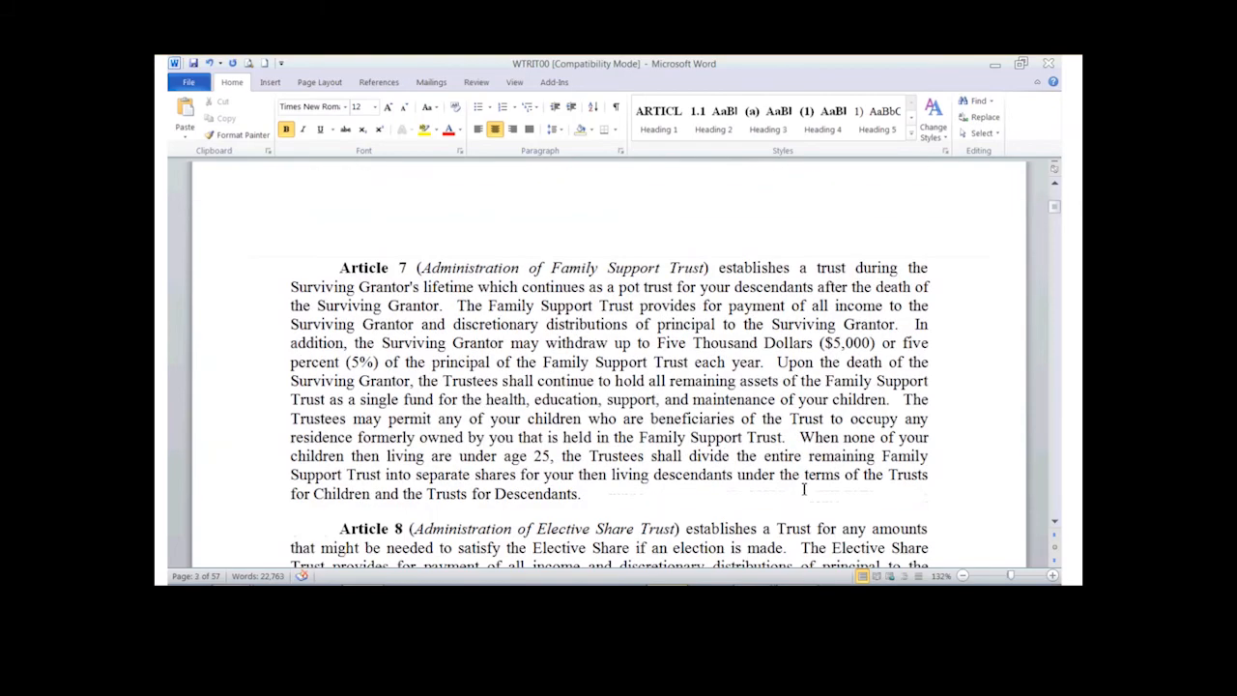
{"action": "scroll", "coordinate": [803, 490], "scroll_direction": "down", "scroll_amount": 12}
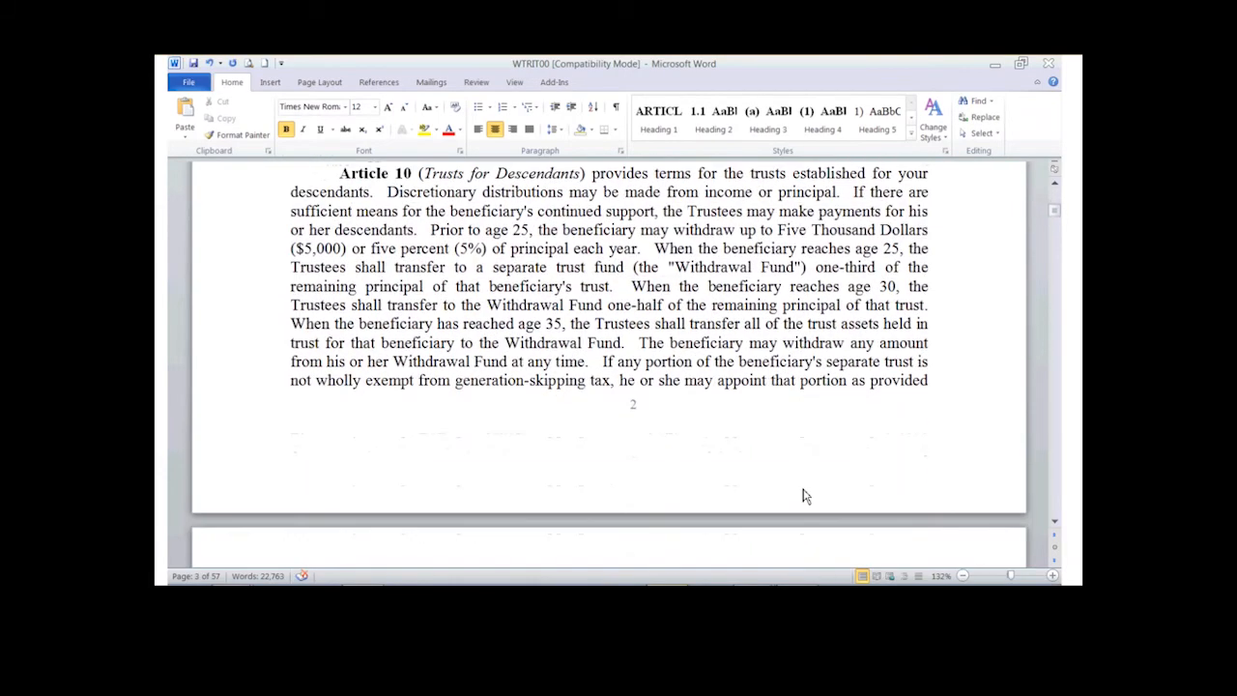
{"action": "scroll", "coordinate": [803, 496], "scroll_direction": "down", "scroll_amount": 9}
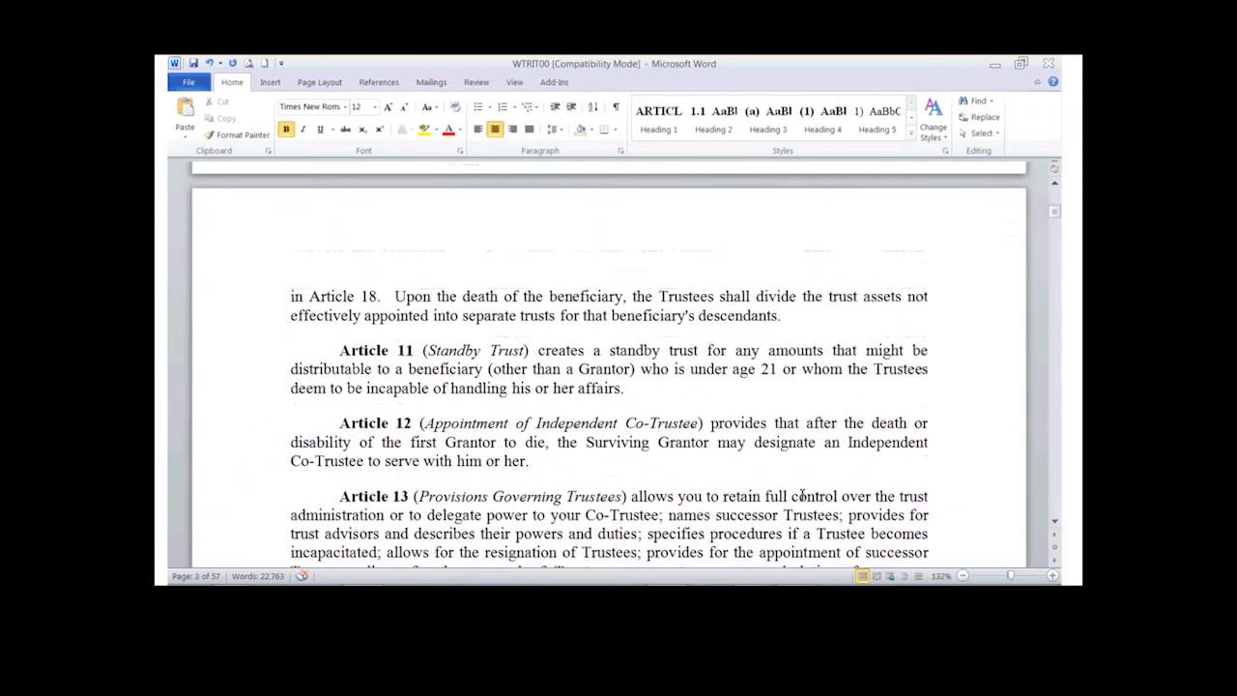
{"action": "scroll", "coordinate": [802, 494], "scroll_direction": "down", "scroll_amount": 10}
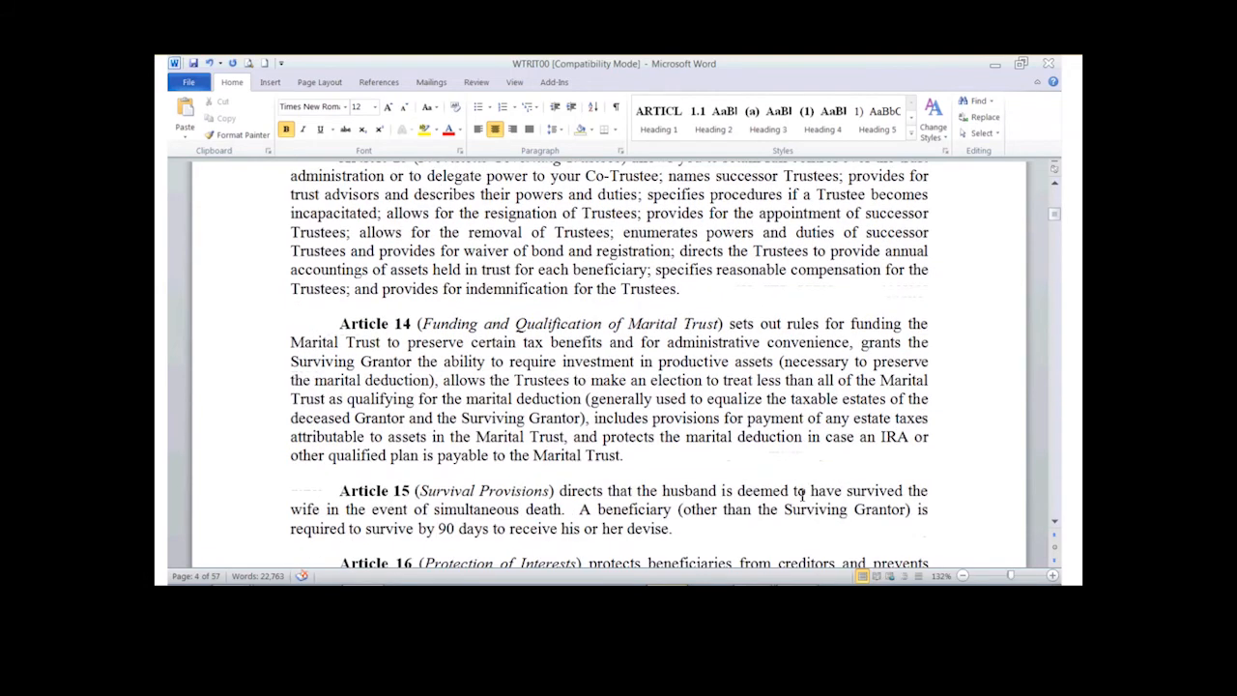
{"action": "scroll", "coordinate": [802, 495], "scroll_direction": "down", "scroll_amount": 2}
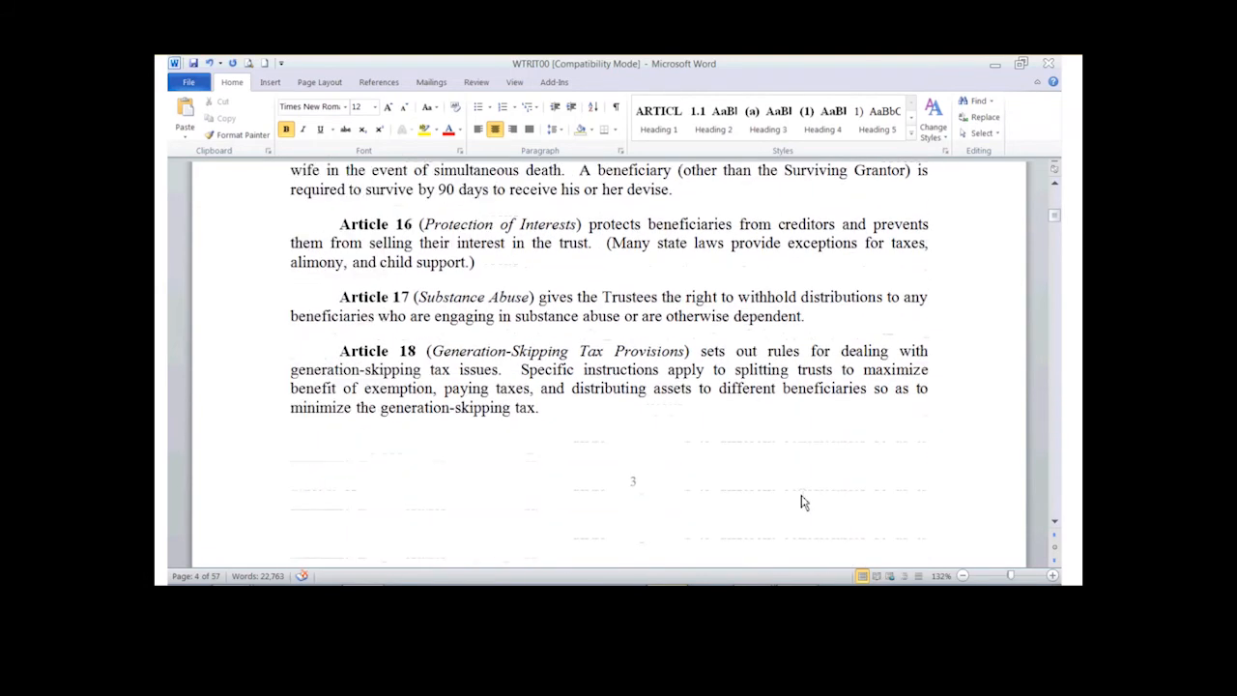
{"action": "scroll", "coordinate": [802, 500], "scroll_direction": "down", "scroll_amount": 13}
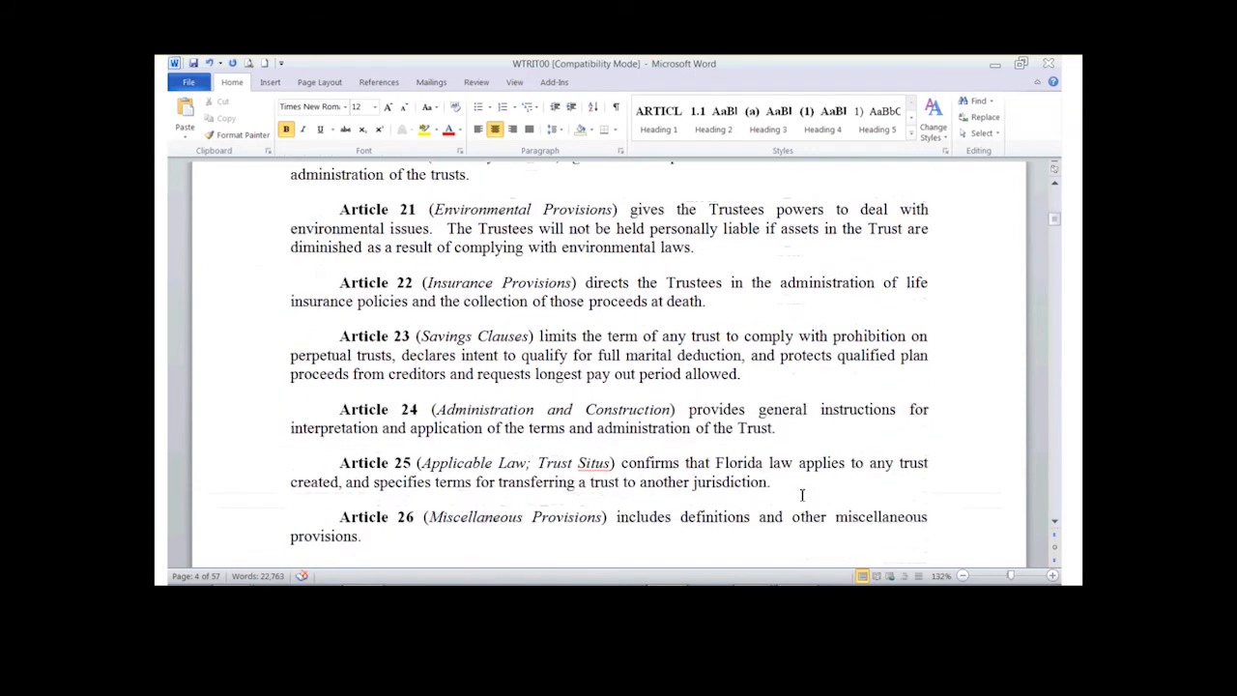
- Look over the table of contents and follow its link to Section 6.1, Distribution of Income
{"action": "scroll", "coordinate": [802, 494], "scroll_direction": "down", "scroll_amount": 15}
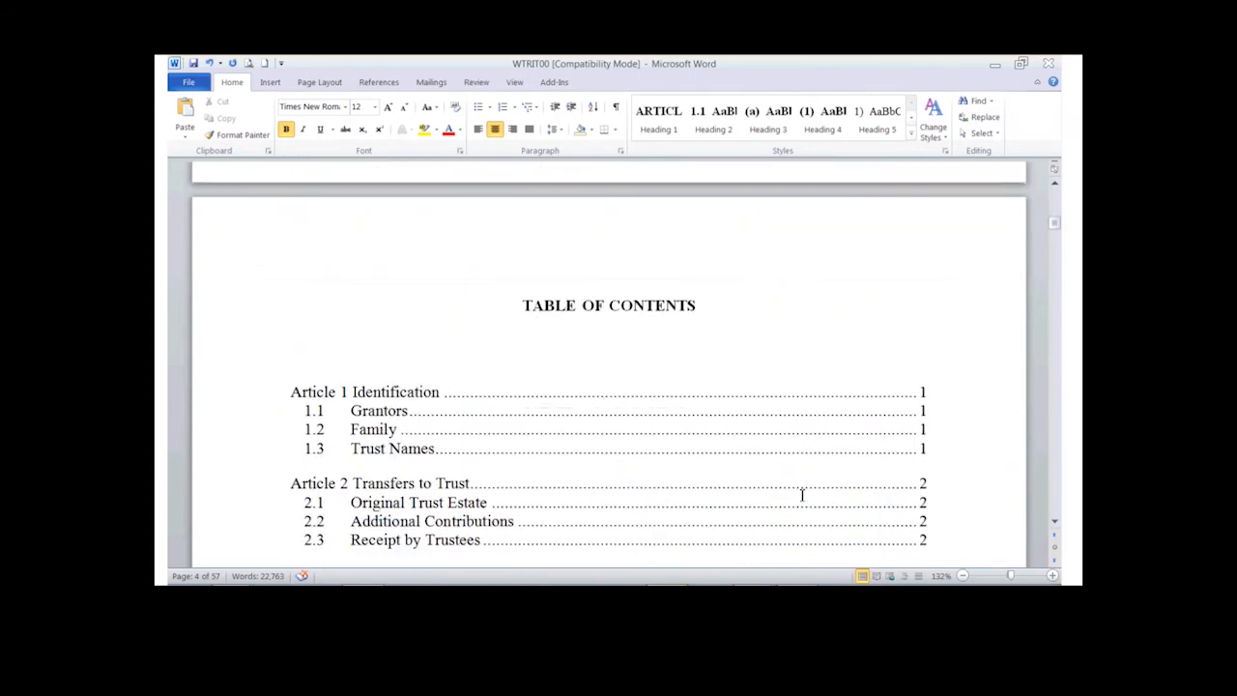
{"action": "scroll", "coordinate": [802, 495], "scroll_direction": "down", "scroll_amount": 2}
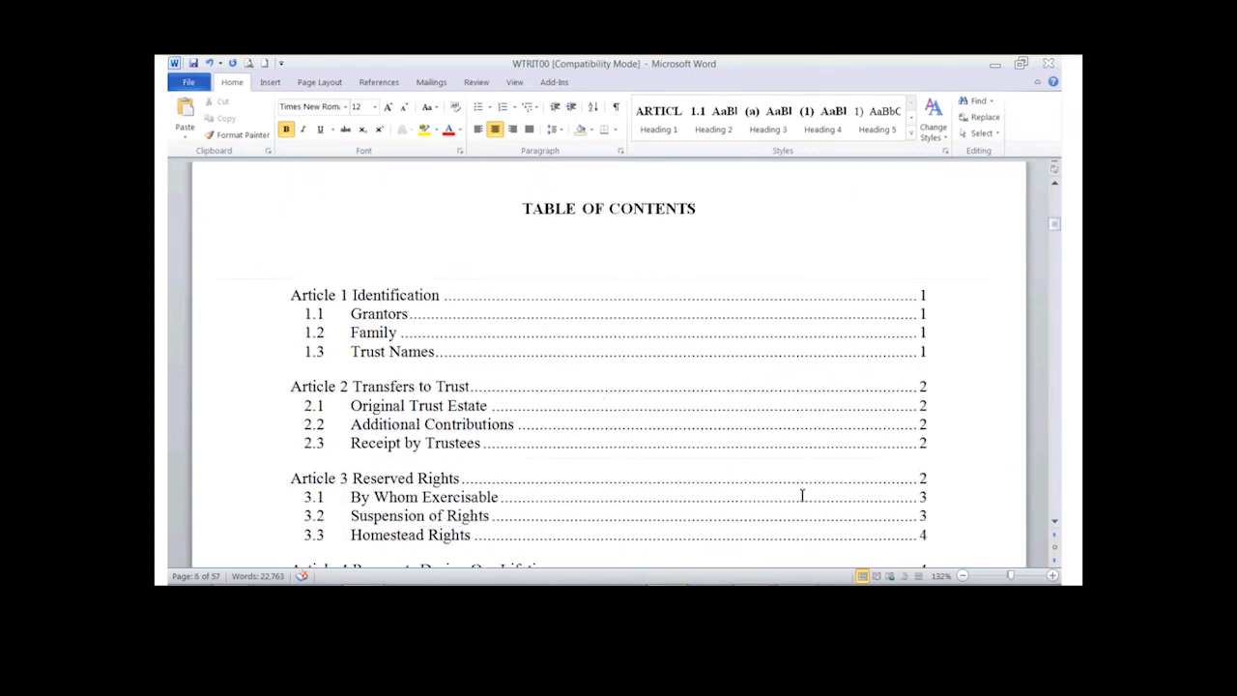
{"action": "left_click", "coordinate": [673, 426]}
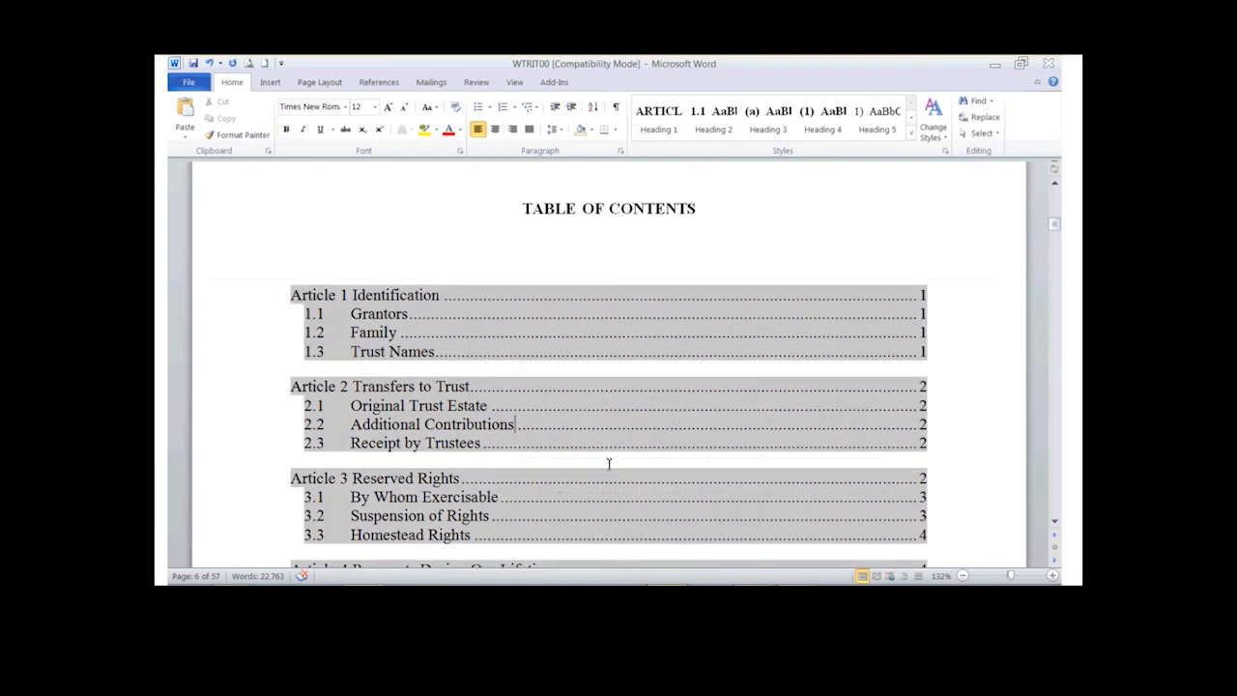
{"action": "scroll", "coordinate": [691, 427], "scroll_direction": "down", "scroll_amount": 3}
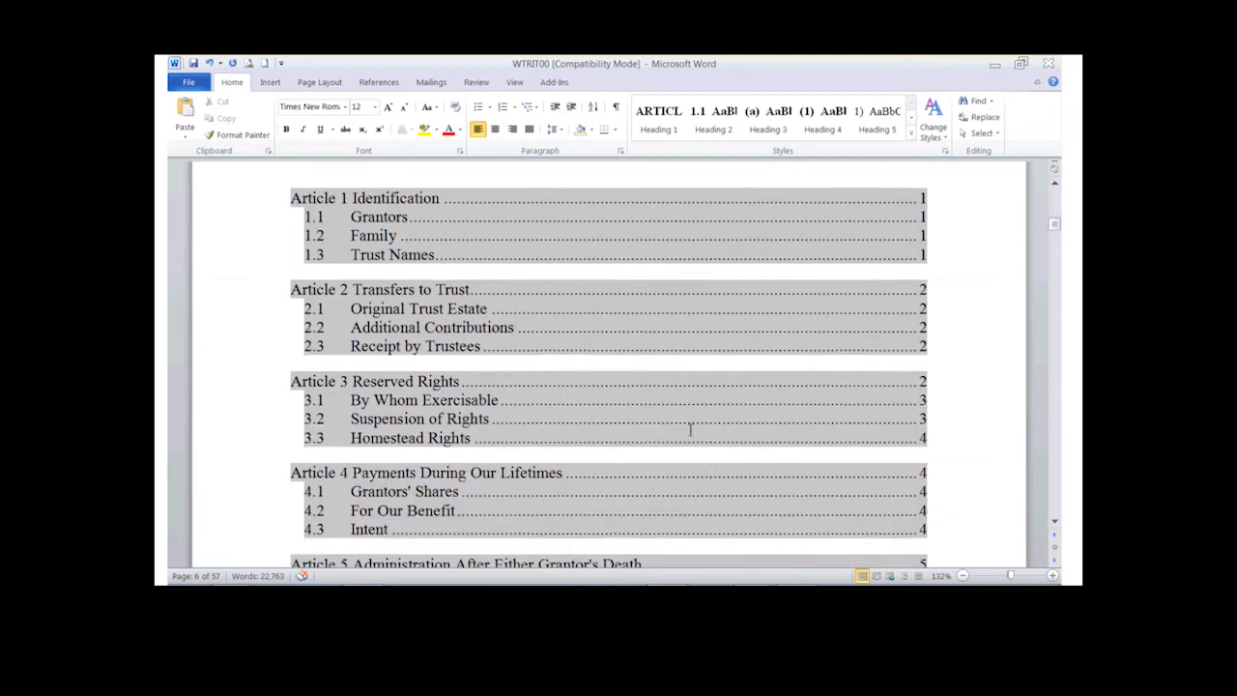
{"action": "scroll", "coordinate": [691, 429], "scroll_direction": "down", "scroll_amount": 3}
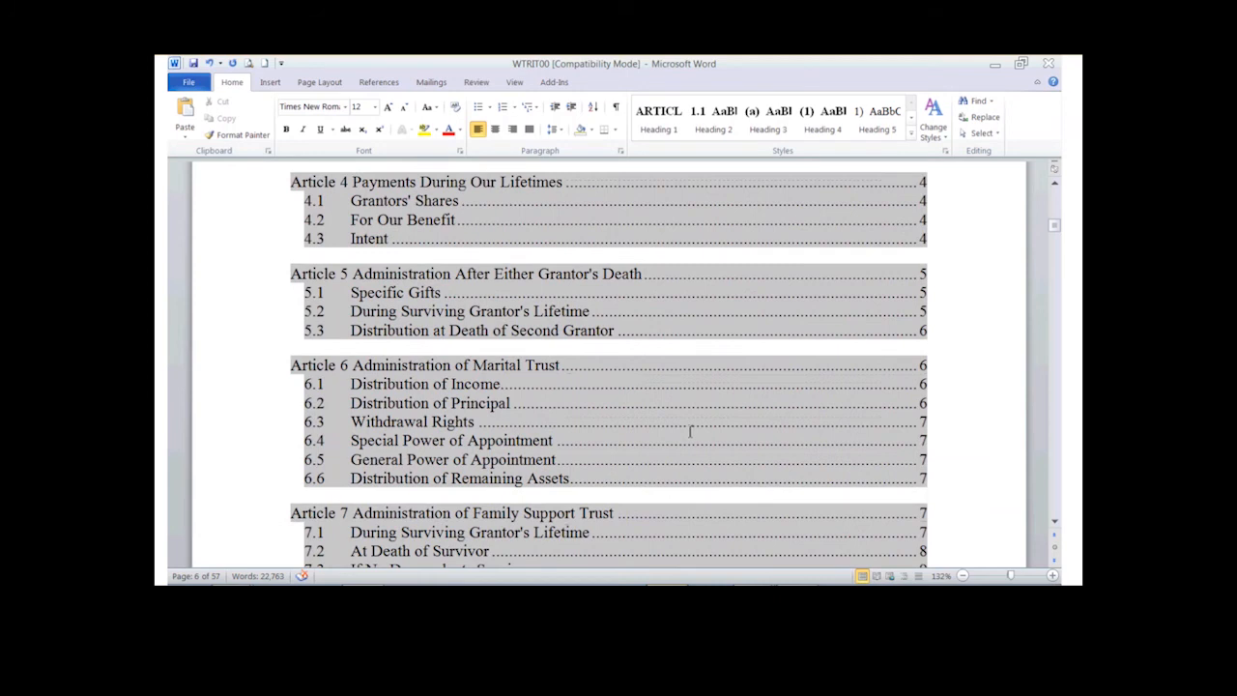
{"action": "scroll", "coordinate": [690, 433], "scroll_direction": "down", "scroll_amount": 1}
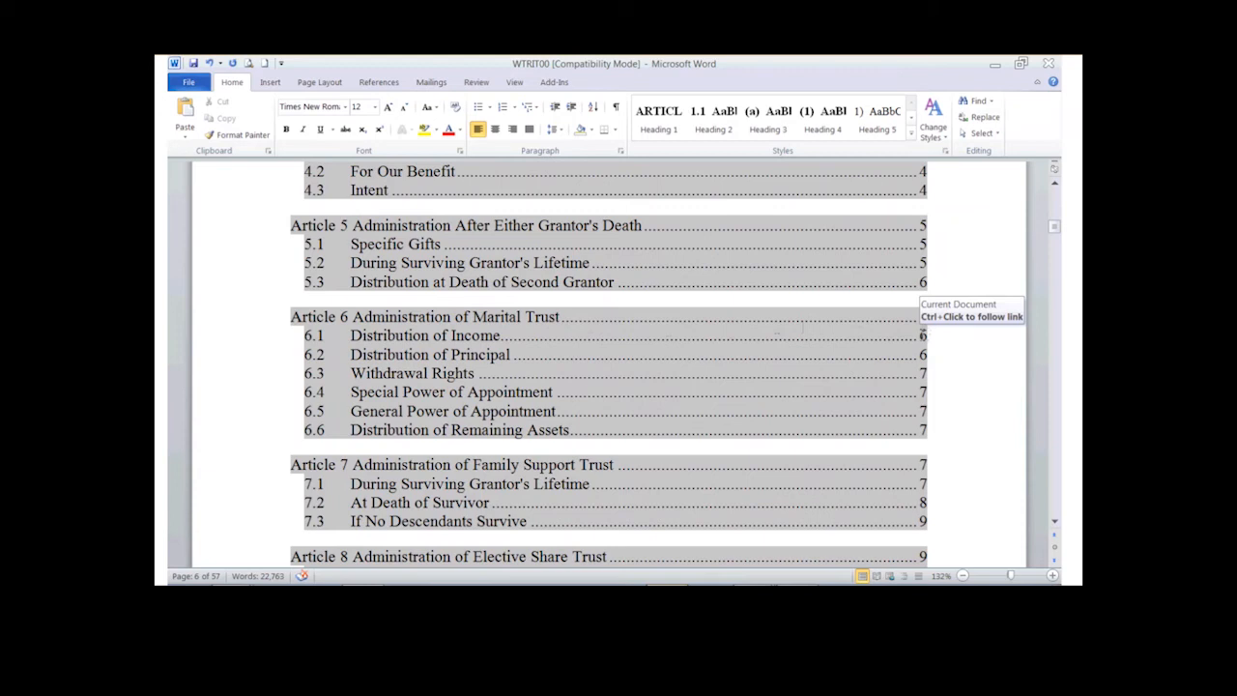
{"action": "left_click", "coordinate": [923, 340], "text": "ctrl"}
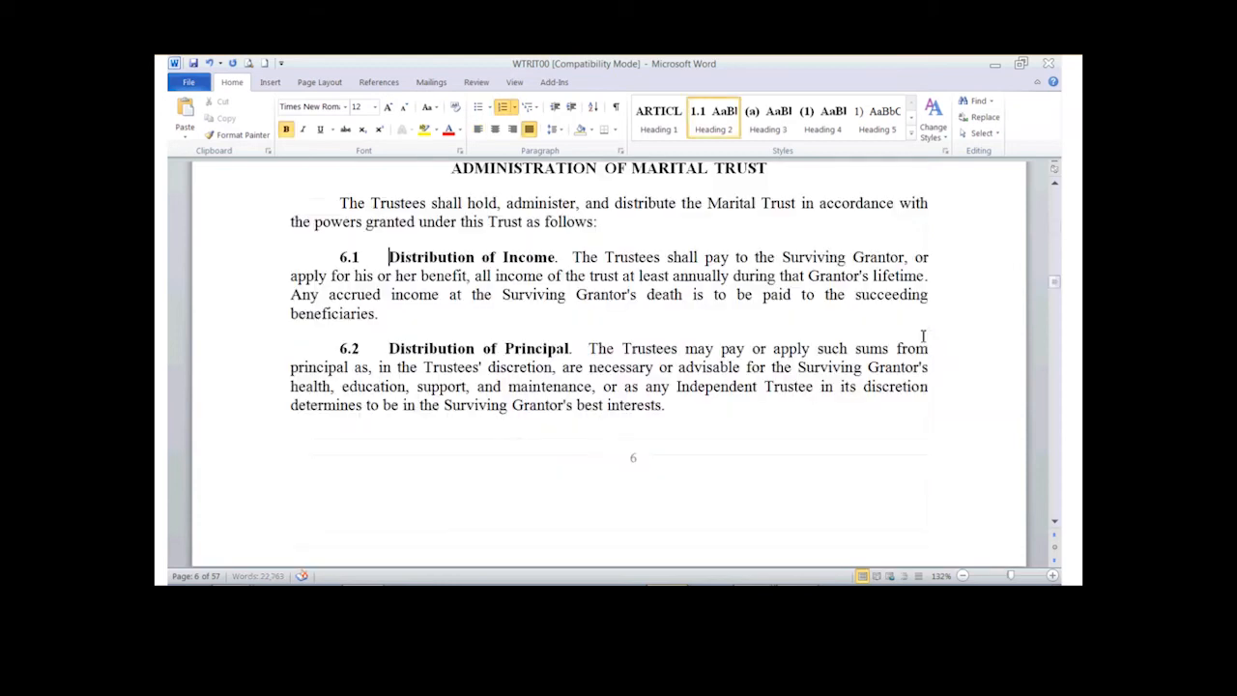
- Review Article 6, Administration of Marital Trust, through Section 6.6, and place the cursor at the end of Section 6.4
{"action": "scroll", "coordinate": [870, 387], "scroll_direction": "up", "scroll_amount": 1}
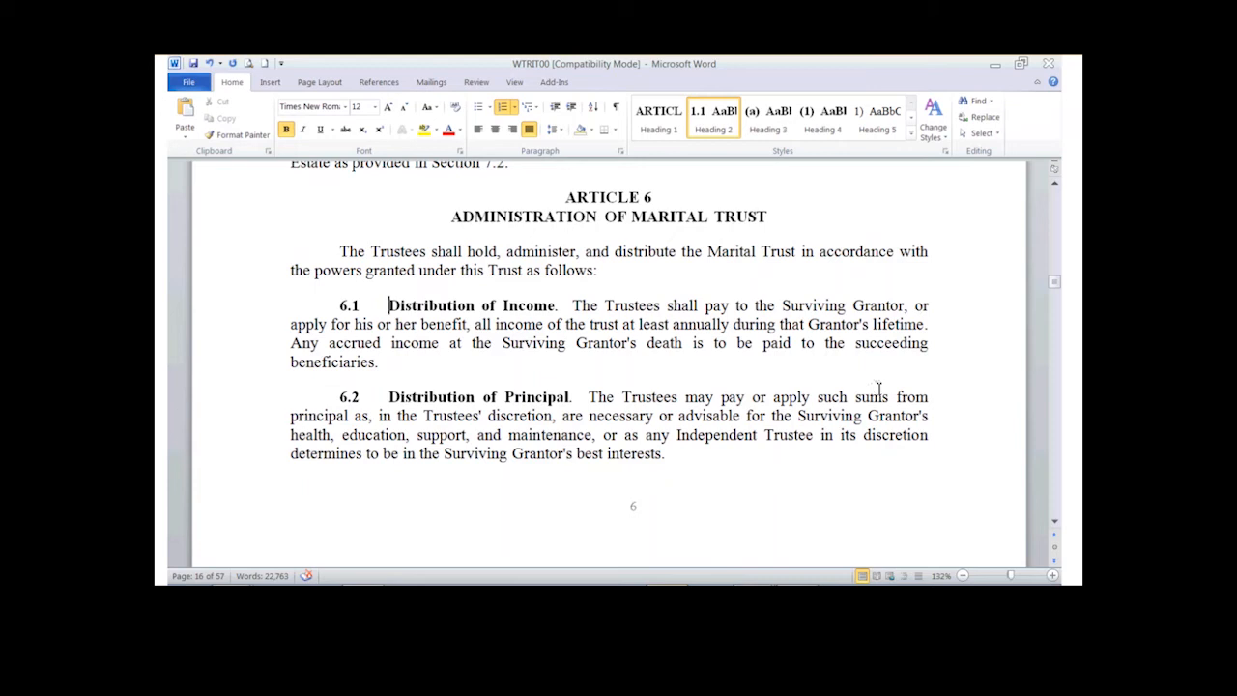
{"action": "scroll", "coordinate": [878, 388], "scroll_direction": "down", "scroll_amount": 7}
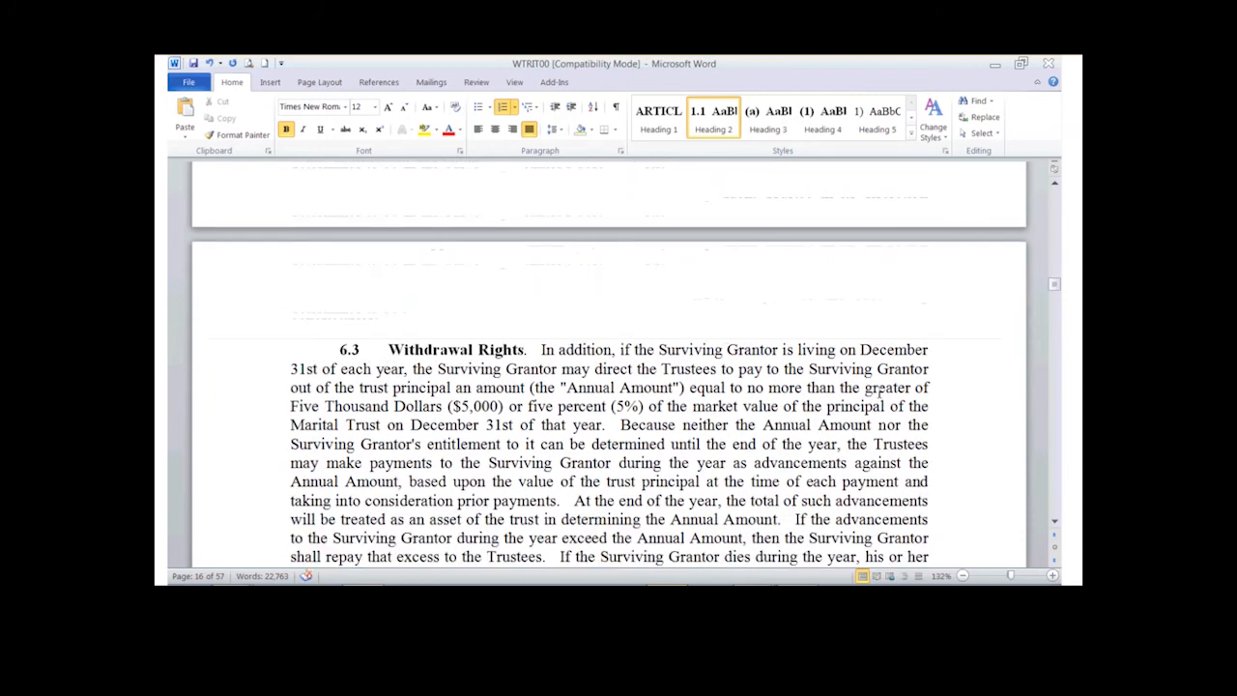
{"action": "scroll", "coordinate": [885, 386], "scroll_direction": "down", "scroll_amount": 8}
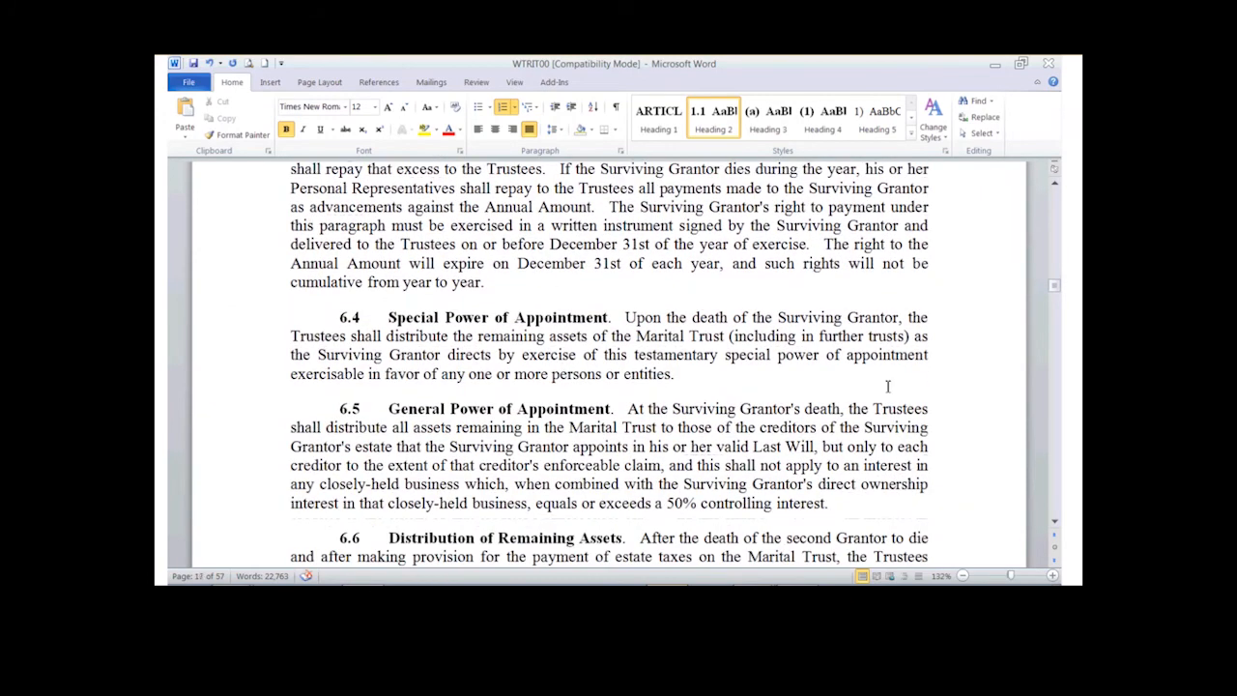
{"action": "scroll", "coordinate": [888, 386], "scroll_direction": "down", "scroll_amount": 1}
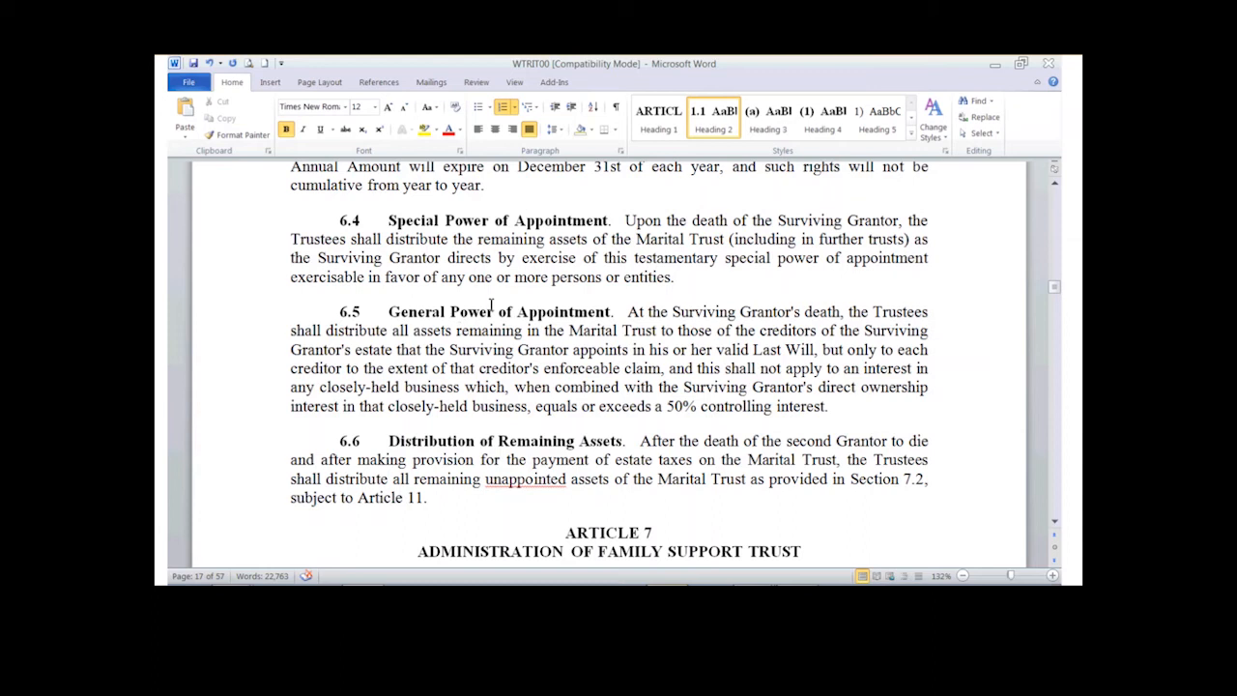
{"action": "left_click", "coordinate": [707, 286]}
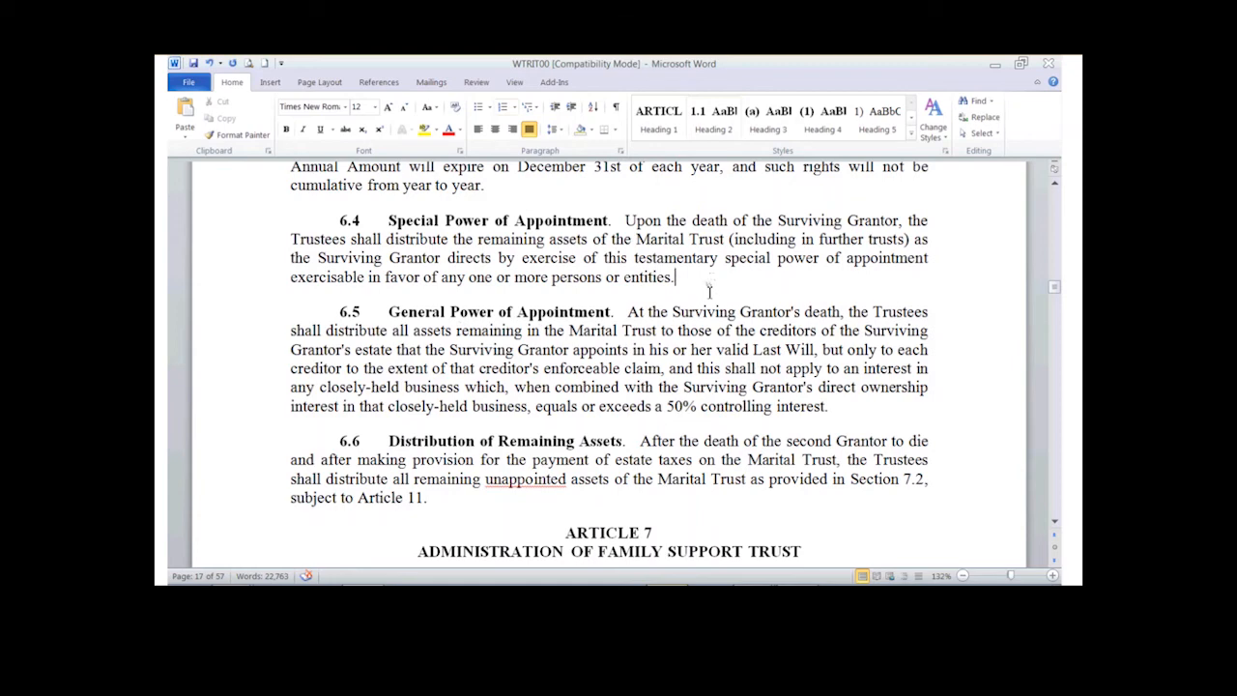
- Select Section 7.1, During Surviving Grantor's Lifetime, together with its paragraph (a), Payments to Surviving Grantor, and copy the text
{"action": "scroll", "coordinate": [710, 304], "scroll_direction": "down", "scroll_amount": 8}
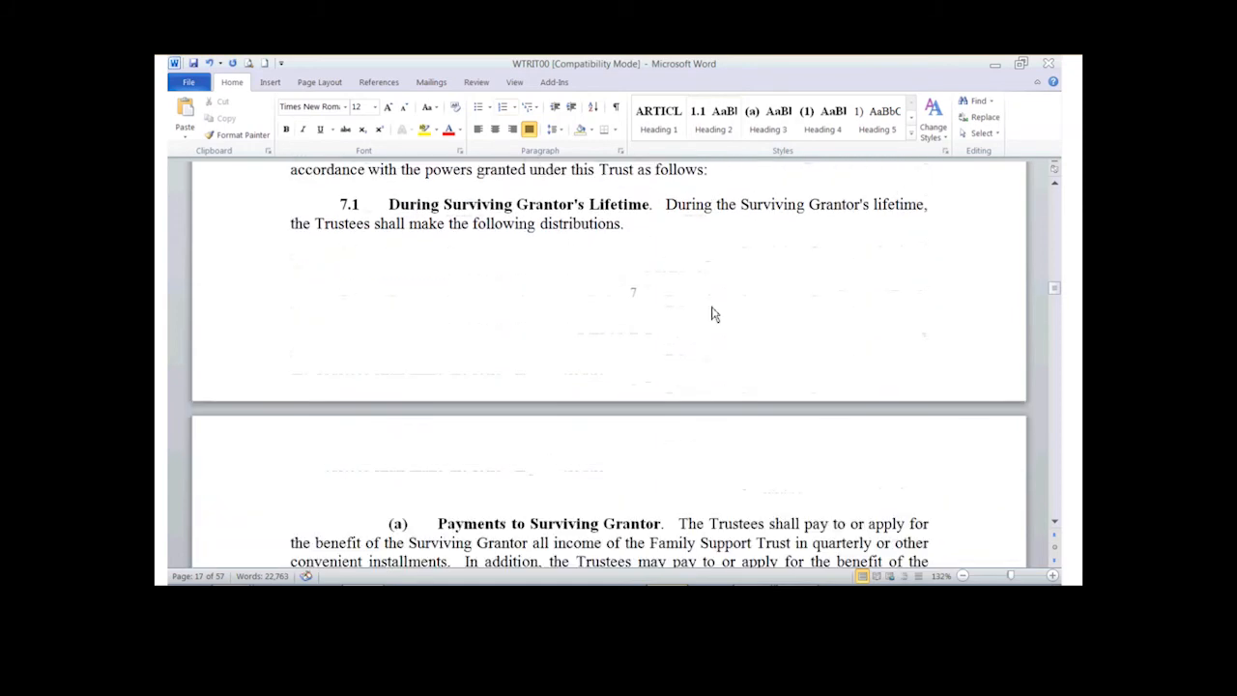
{"action": "scroll", "coordinate": [713, 314], "scroll_direction": "down", "scroll_amount": 4}
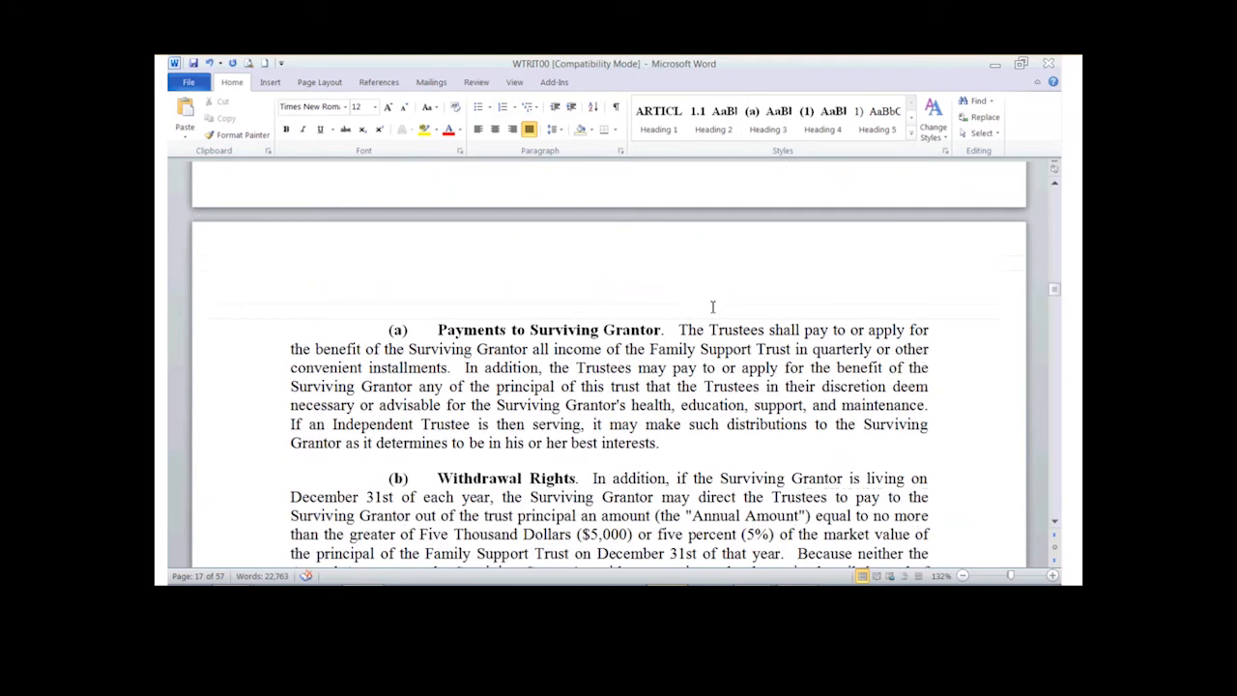
{"action": "scroll", "coordinate": [712, 306], "scroll_direction": "up", "scroll_amount": 6}
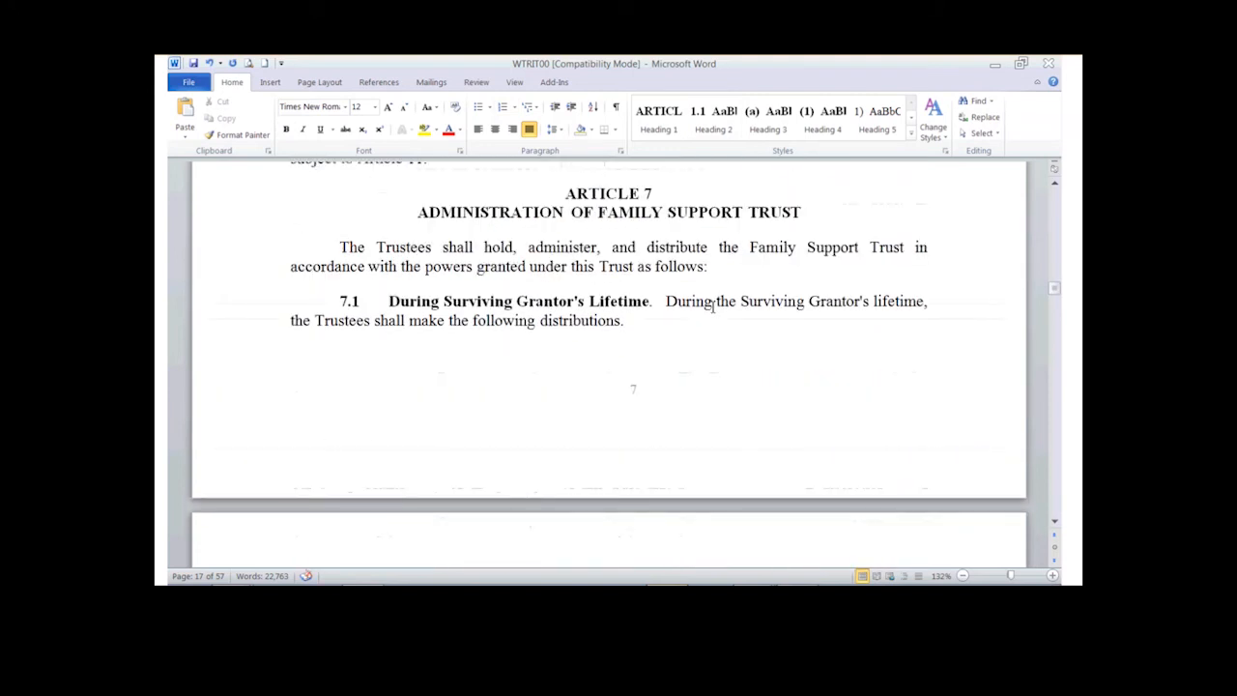
{"action": "scroll", "coordinate": [713, 305], "scroll_direction": "down", "scroll_amount": 6}
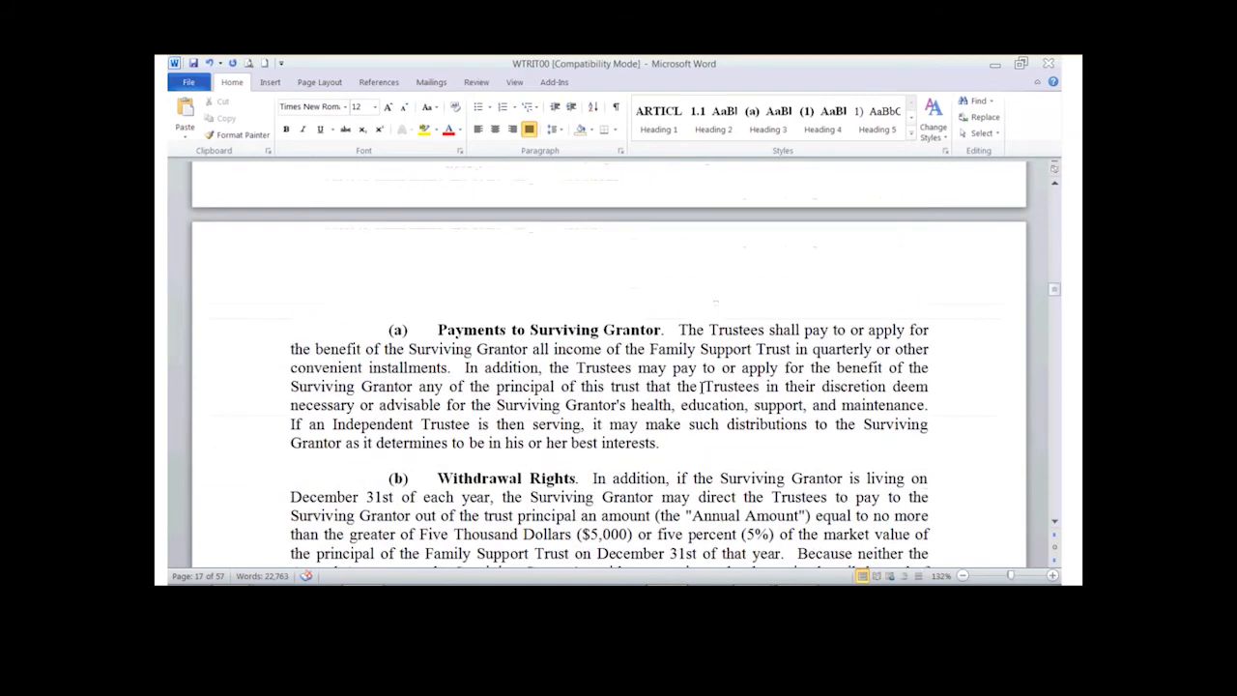
{"action": "left_click_drag", "start_coordinate": [661, 442], "coordinate": [582, 332]}
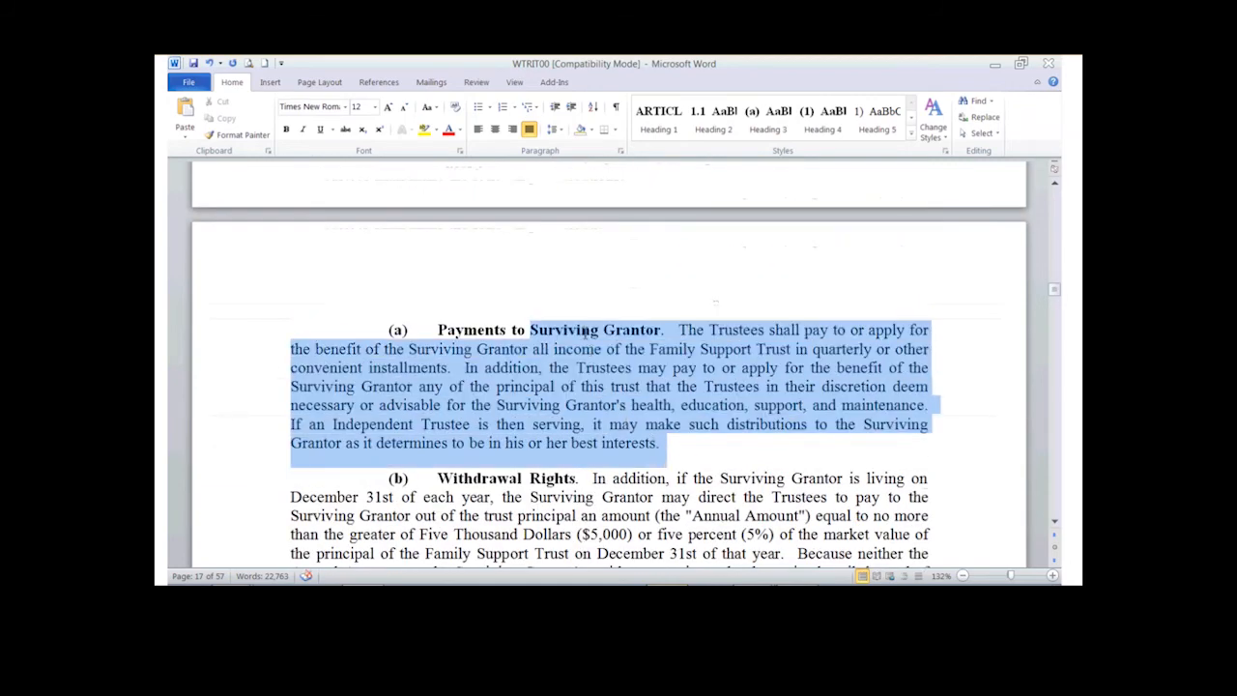
{"action": "left_click_drag", "start_coordinate": [570, 275], "coordinate": [383, 209]}
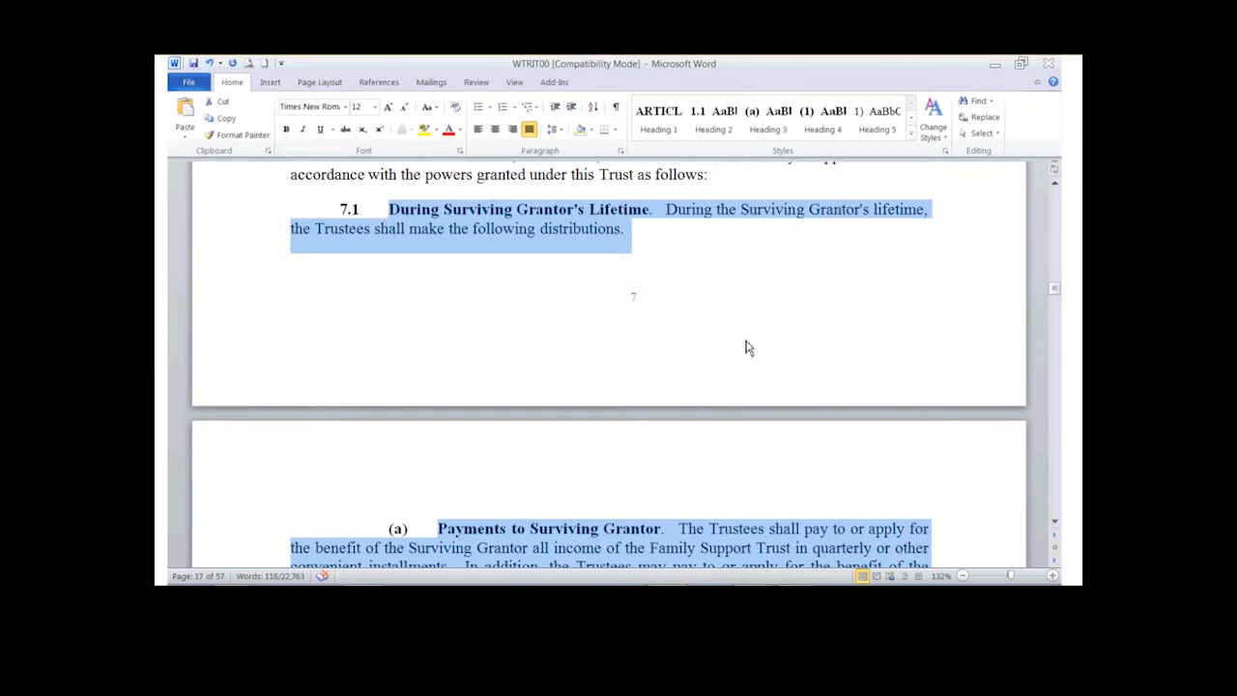
{"action": "right_click", "coordinate": [449, 237]}
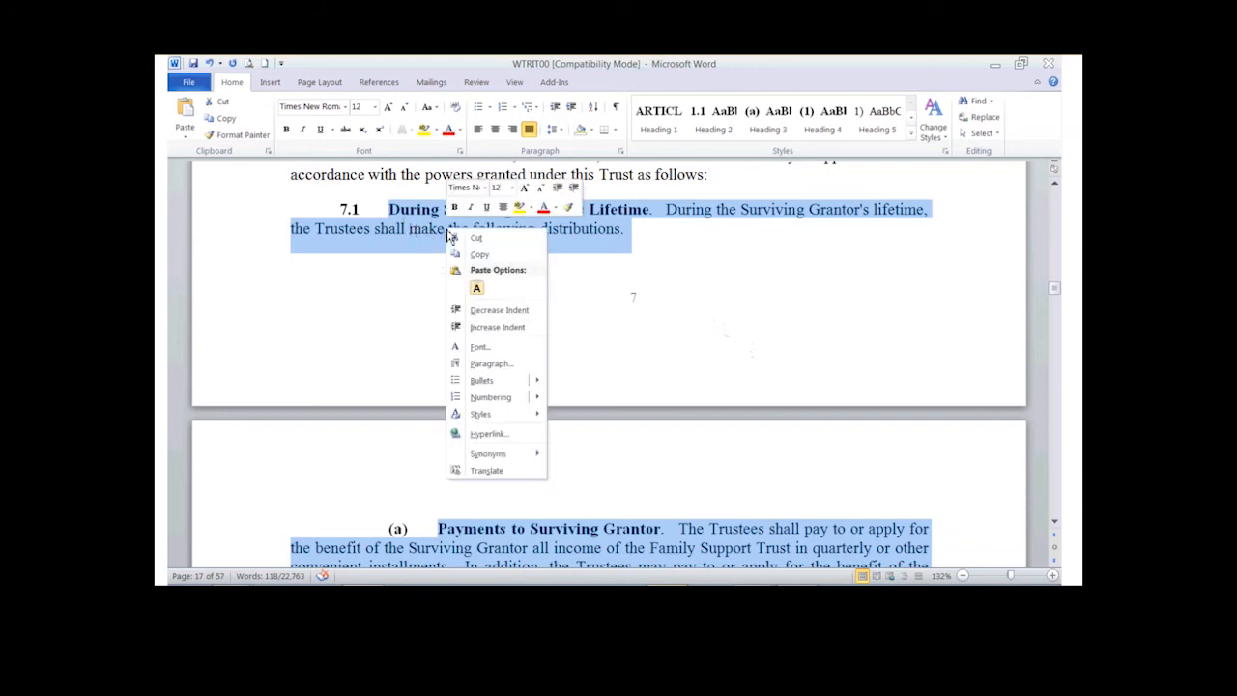
{"action": "left_click", "coordinate": [490, 257]}
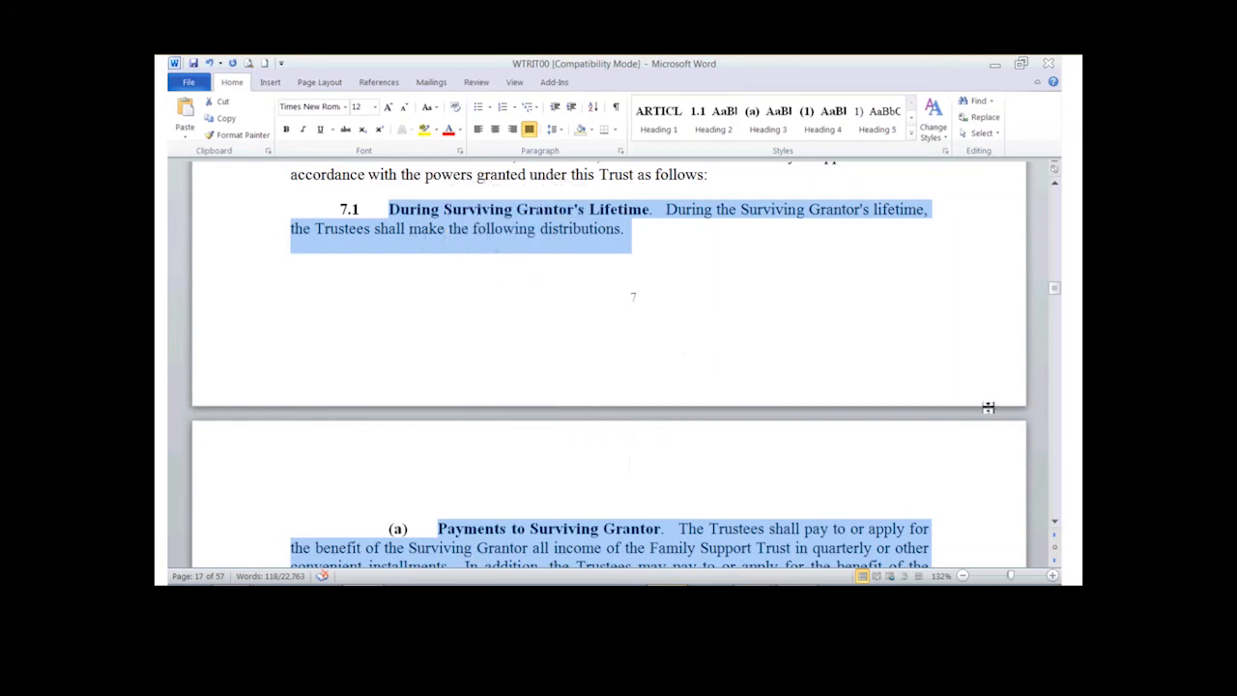
- Paste the copied provisions as a new section directly after Section 6.4, Special Power of Appointment, and remove the extra blank paragraph
{"action": "scroll", "coordinate": [979, 414], "scroll_direction": "up", "scroll_amount": 6}
{"action": "scroll", "coordinate": [979, 414], "scroll_direction": "up", "scroll_amount": 2}
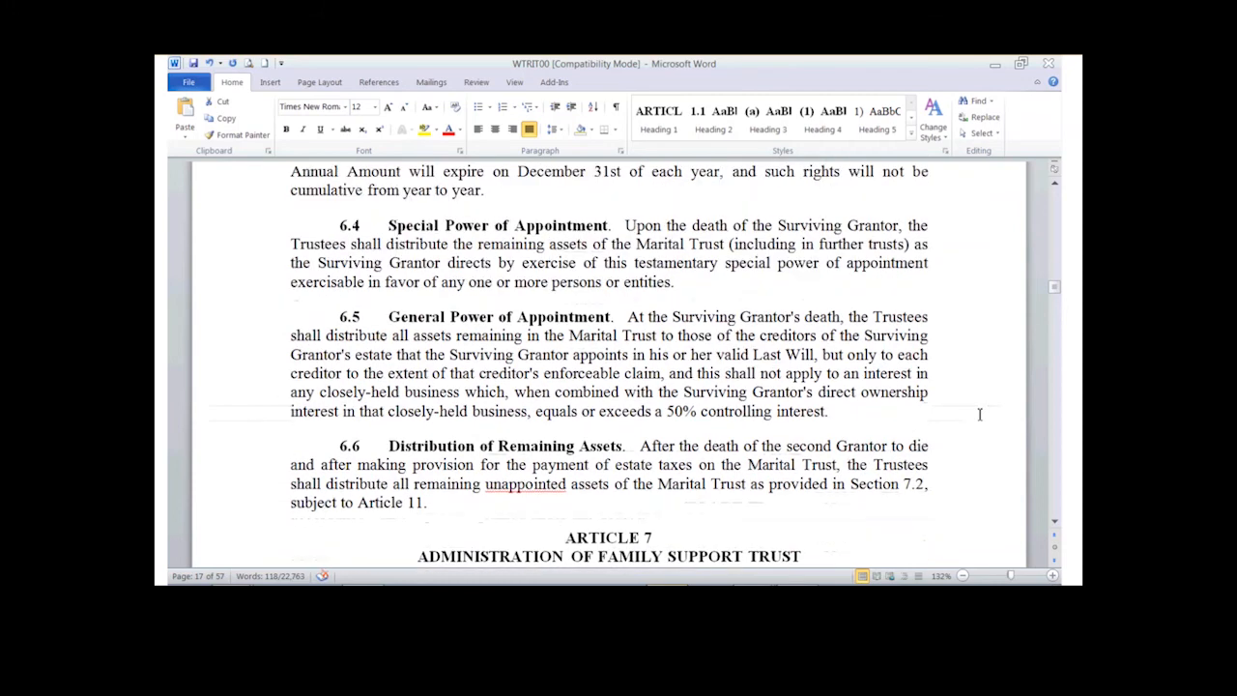
{"action": "scroll", "coordinate": [979, 413], "scroll_direction": "up", "scroll_amount": 1}
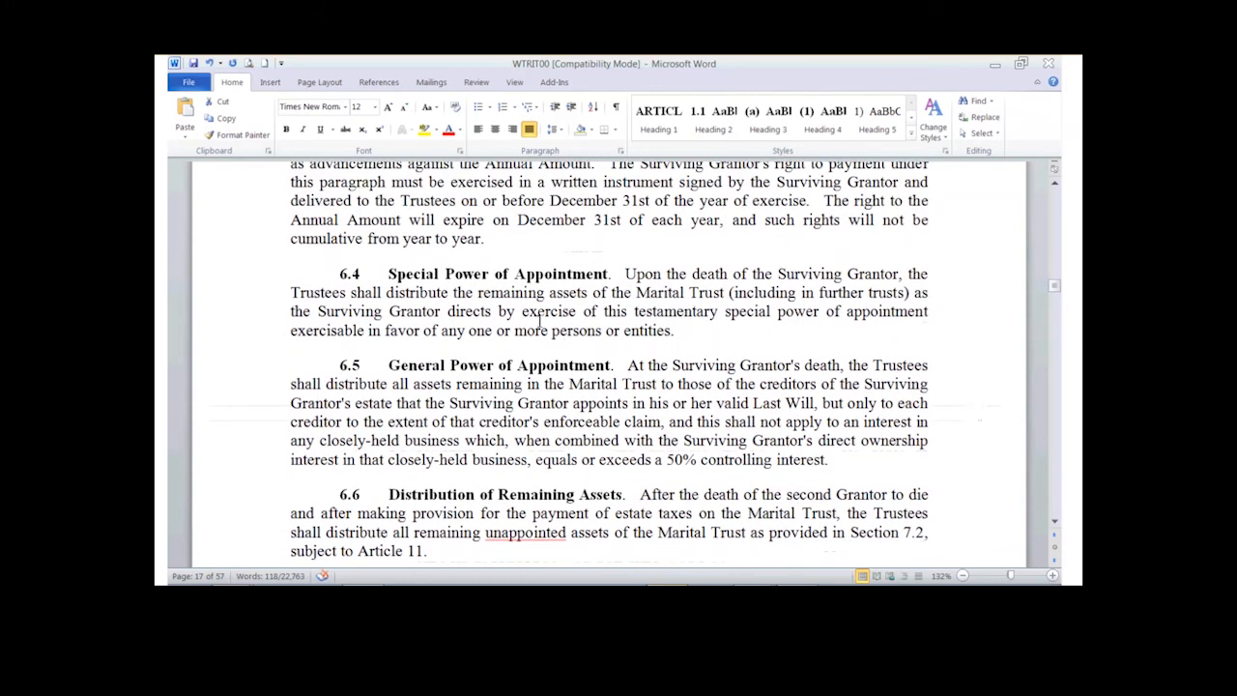
{"action": "left_click", "coordinate": [677, 327]}
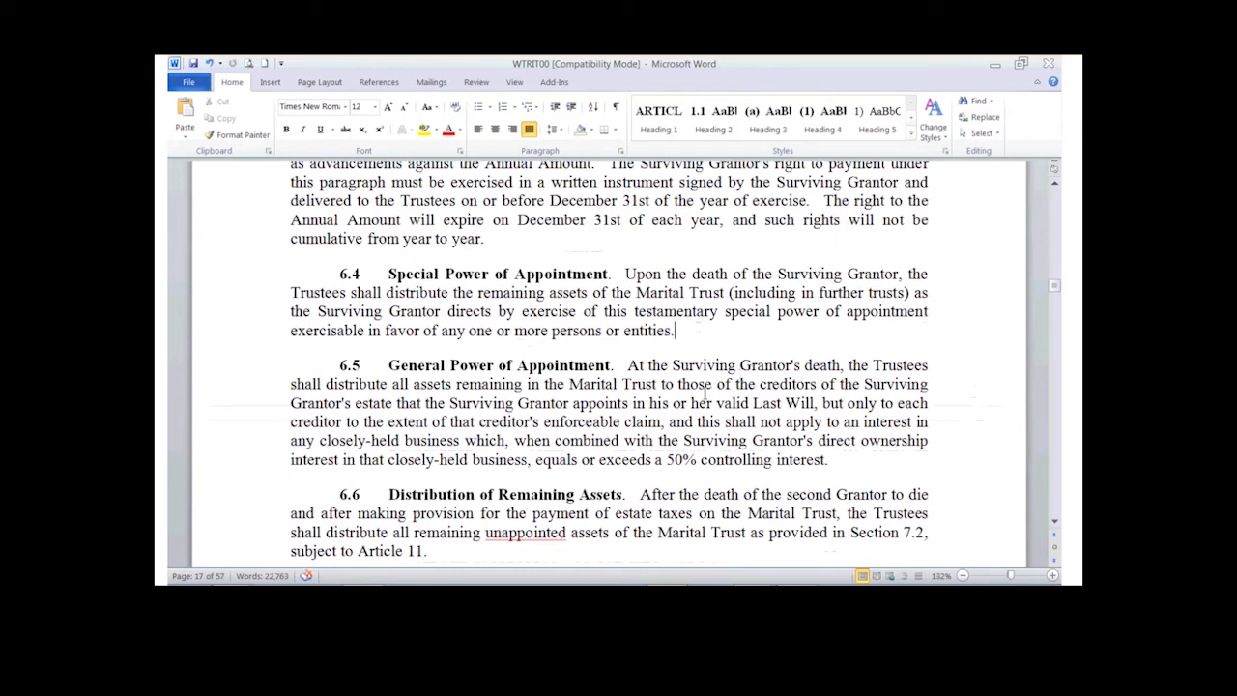
{"action": "key", "text": "Return"}
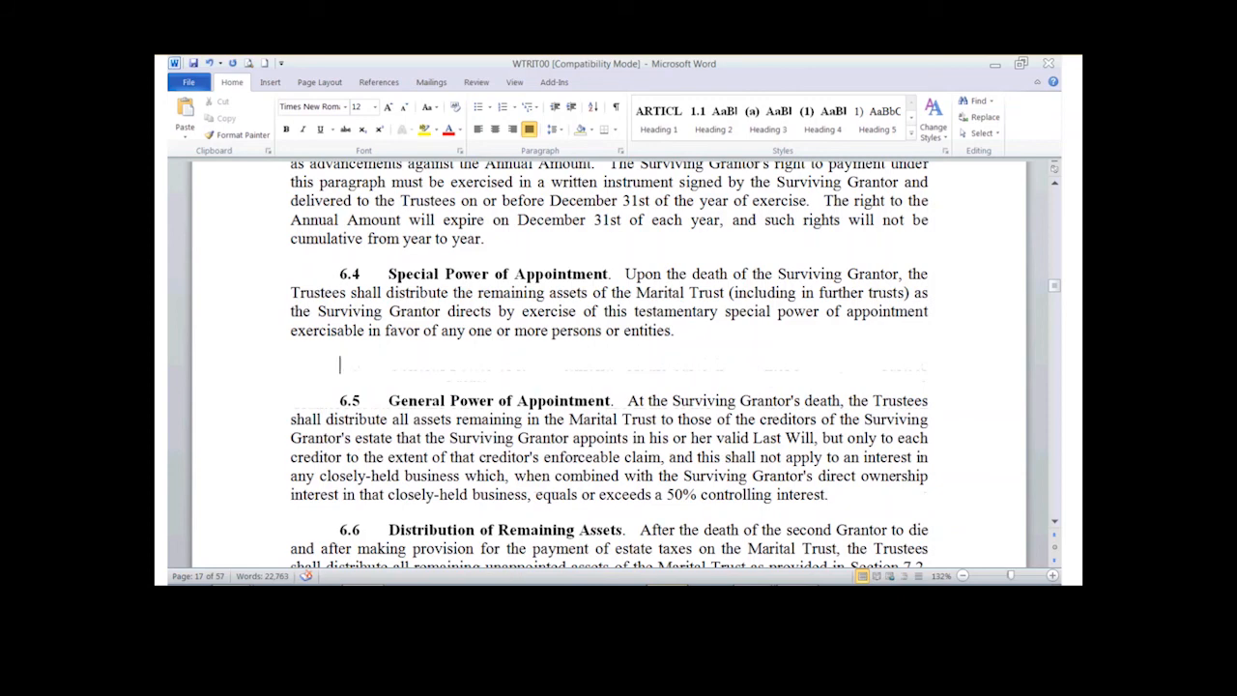
{"action": "key", "text": "ctrl+v"}
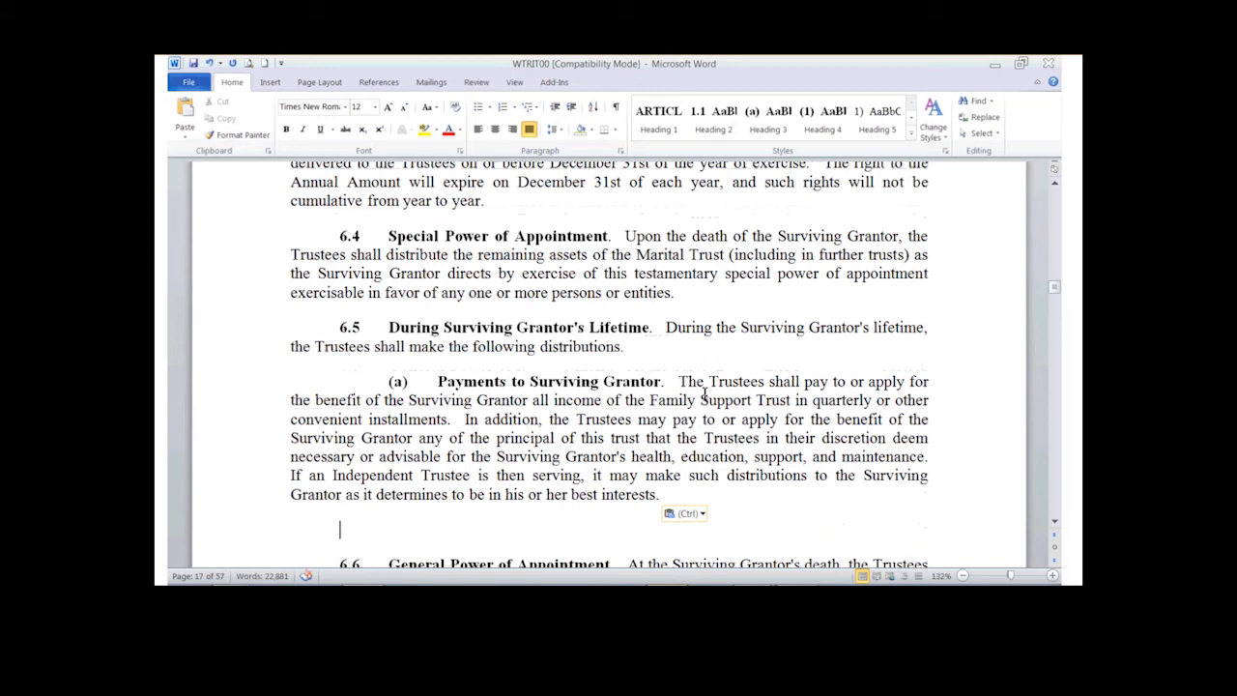
{"action": "key", "text": "BackSpace"}
{"action": "key", "text": "BackSpace"}
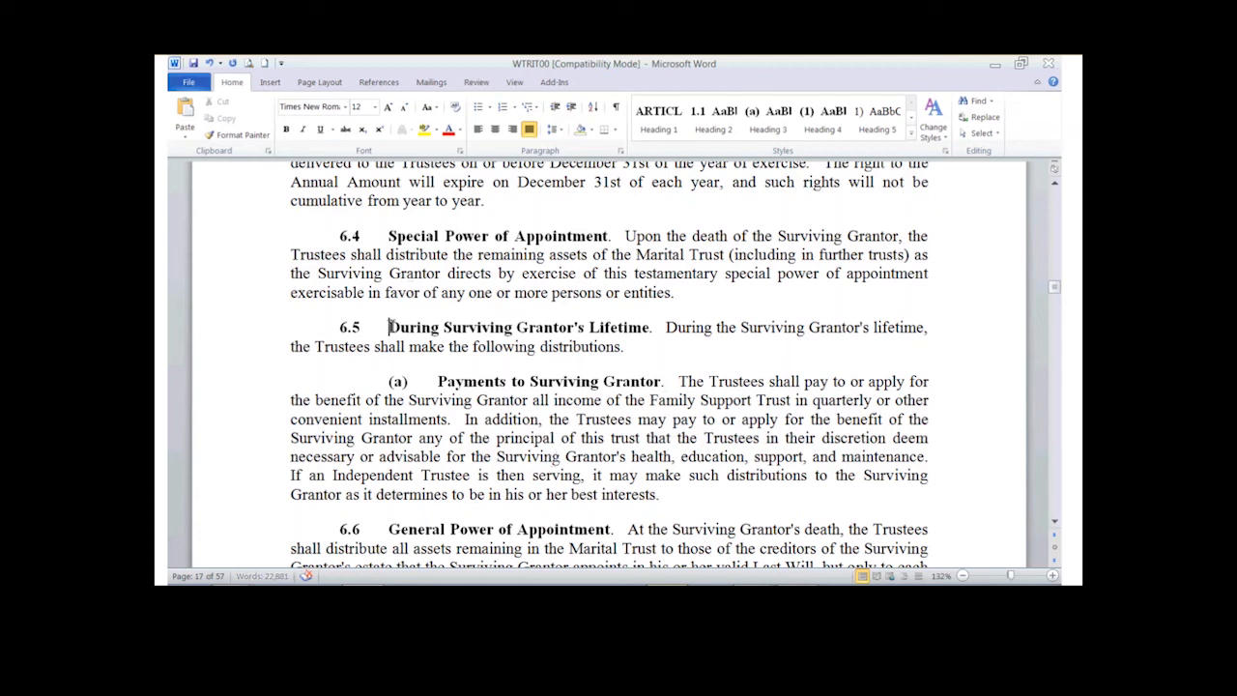
- Try to replace the pasted Section 6.5 heading, together with its trailing period and spaces, with "New"
{"action": "left_click_drag", "start_coordinate": [389, 327], "coordinate": [612, 328]}
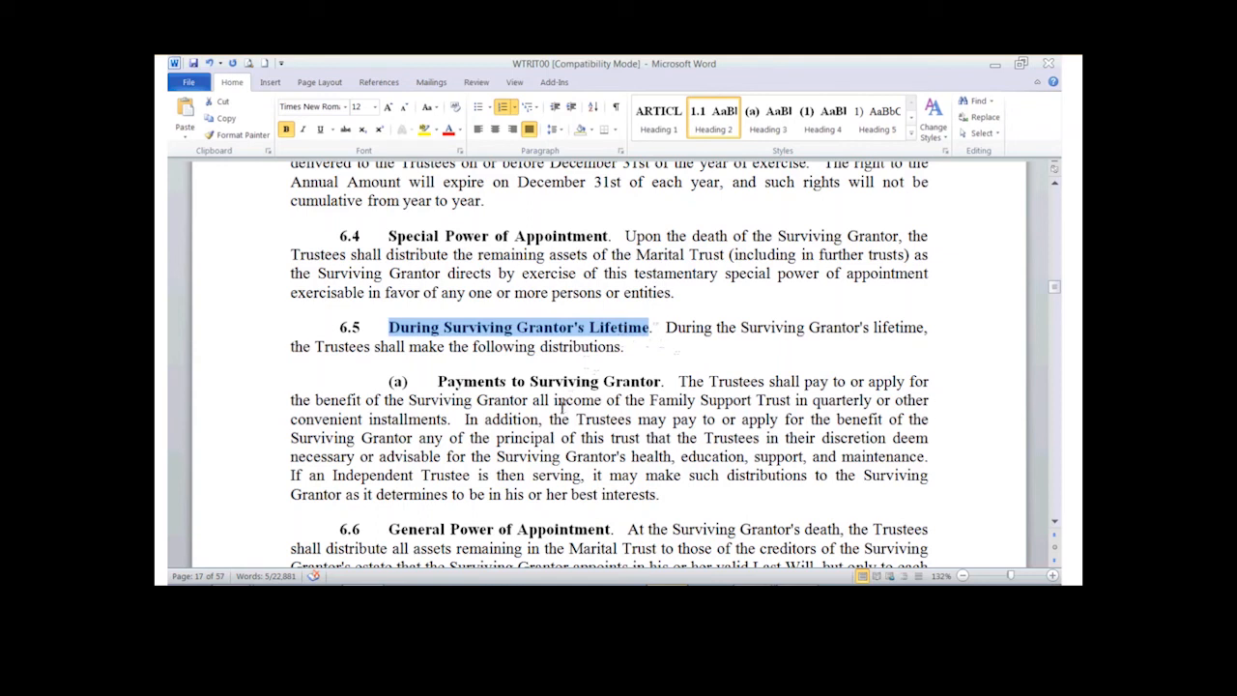
{"action": "left_click", "coordinate": [629, 328]}
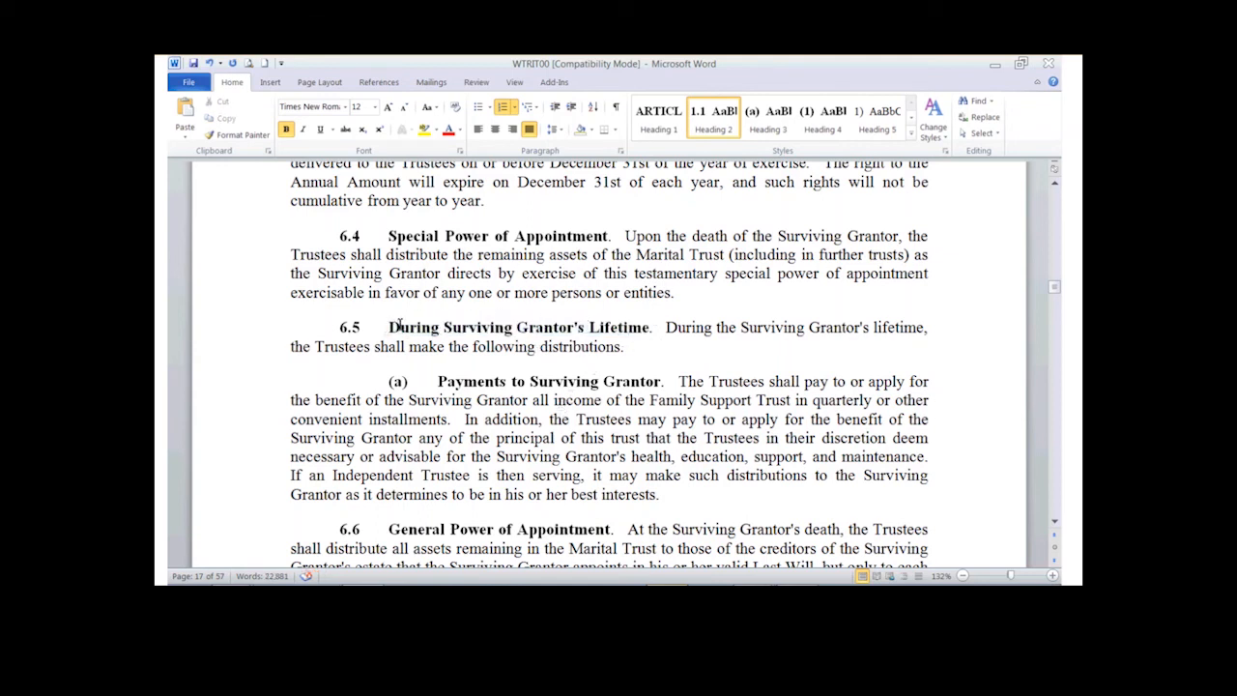
{"action": "left_click_drag", "start_coordinate": [396, 327], "coordinate": [644, 335]}
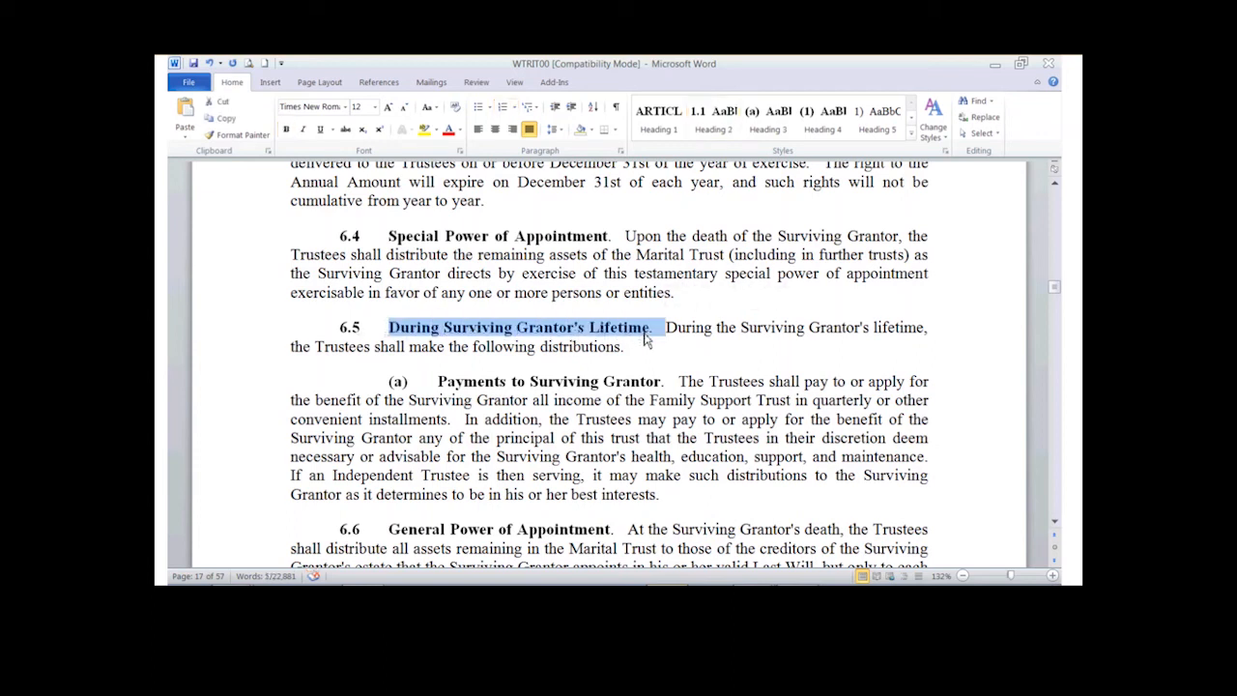
{"action": "type", "text": "New"}
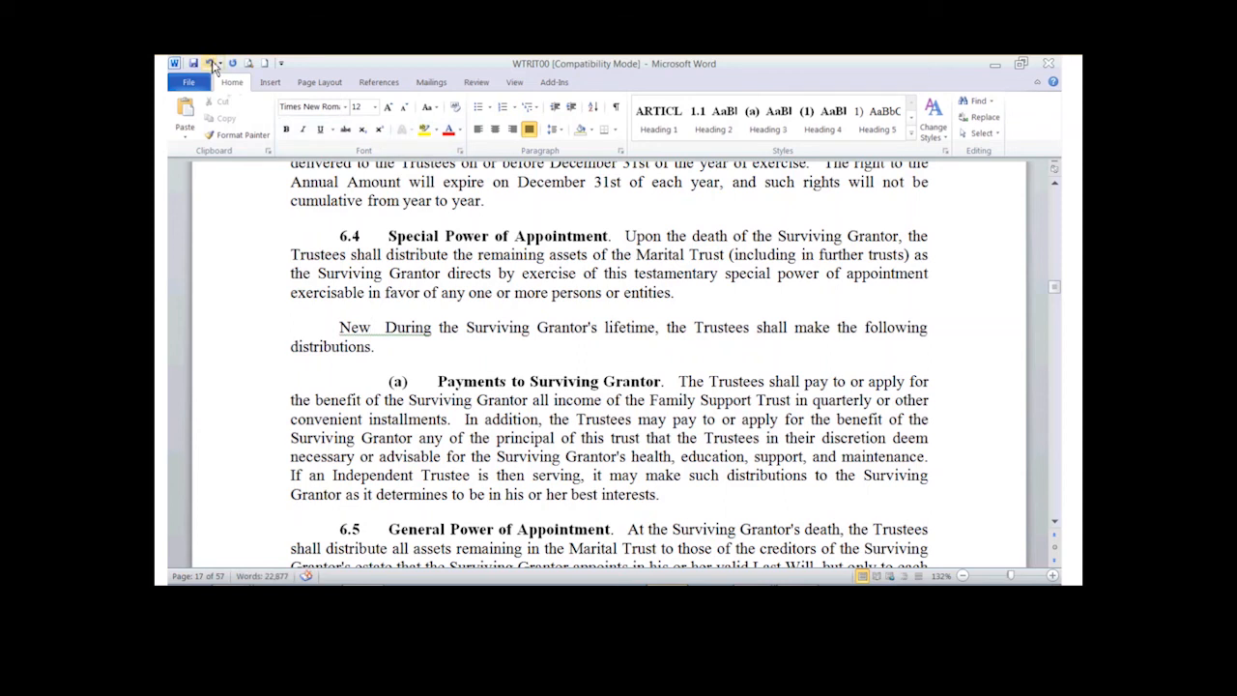
{"action": "left_click", "coordinate": [210, 63]}
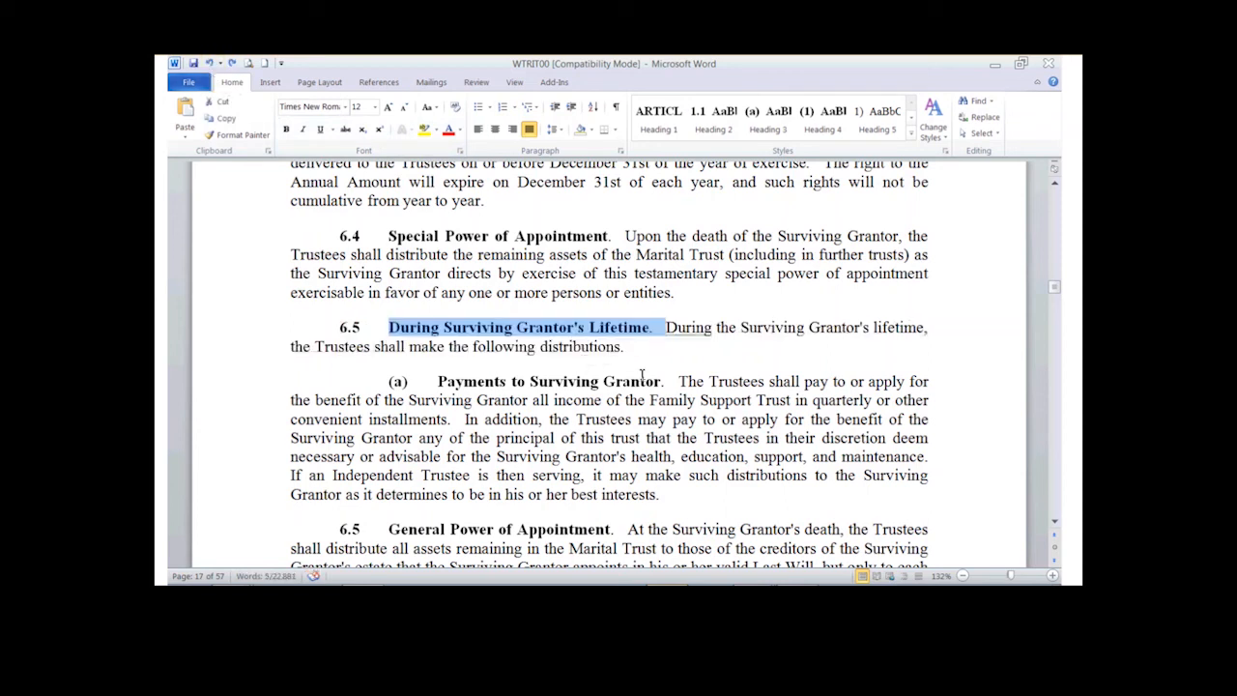
- Retitle the pasted Section 6.5 "New Title", keeping its formatting, and replace its introductory sentence with "New Text."
{"action": "key", "text": "shift+Left"}
{"action": "key", "text": "shift+Left"}
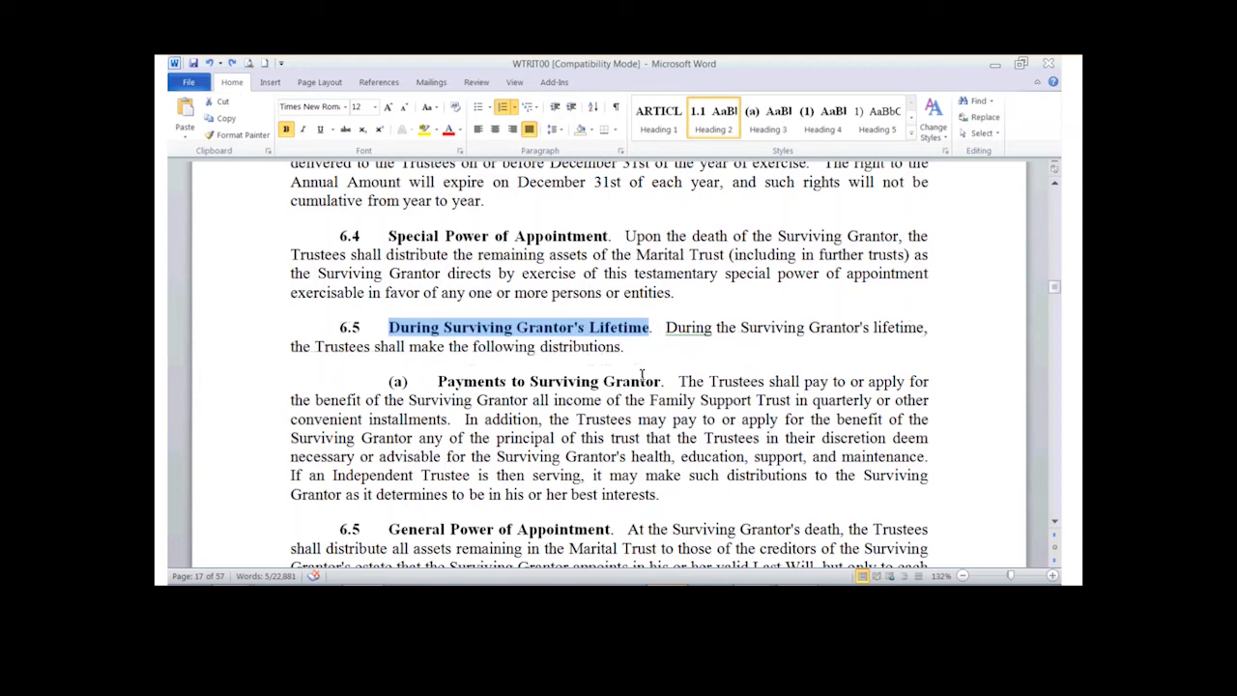
{"action": "type", "text": "New Tit"}
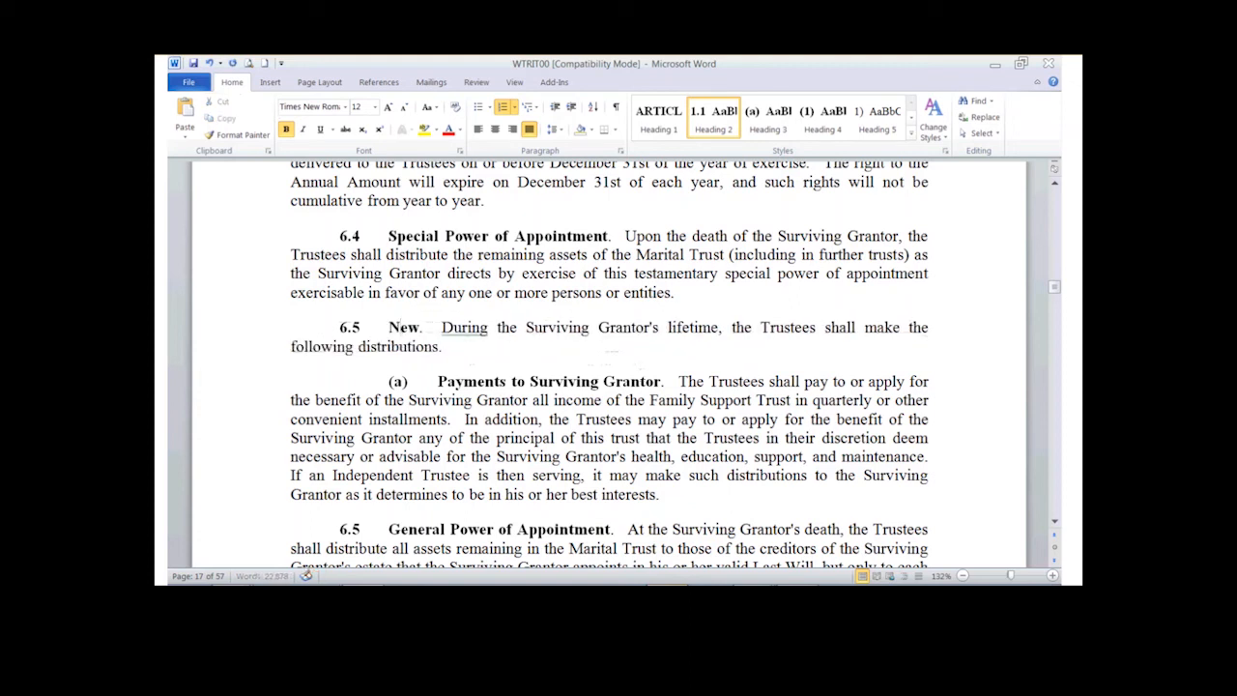
{"action": "type", "text": "le."}
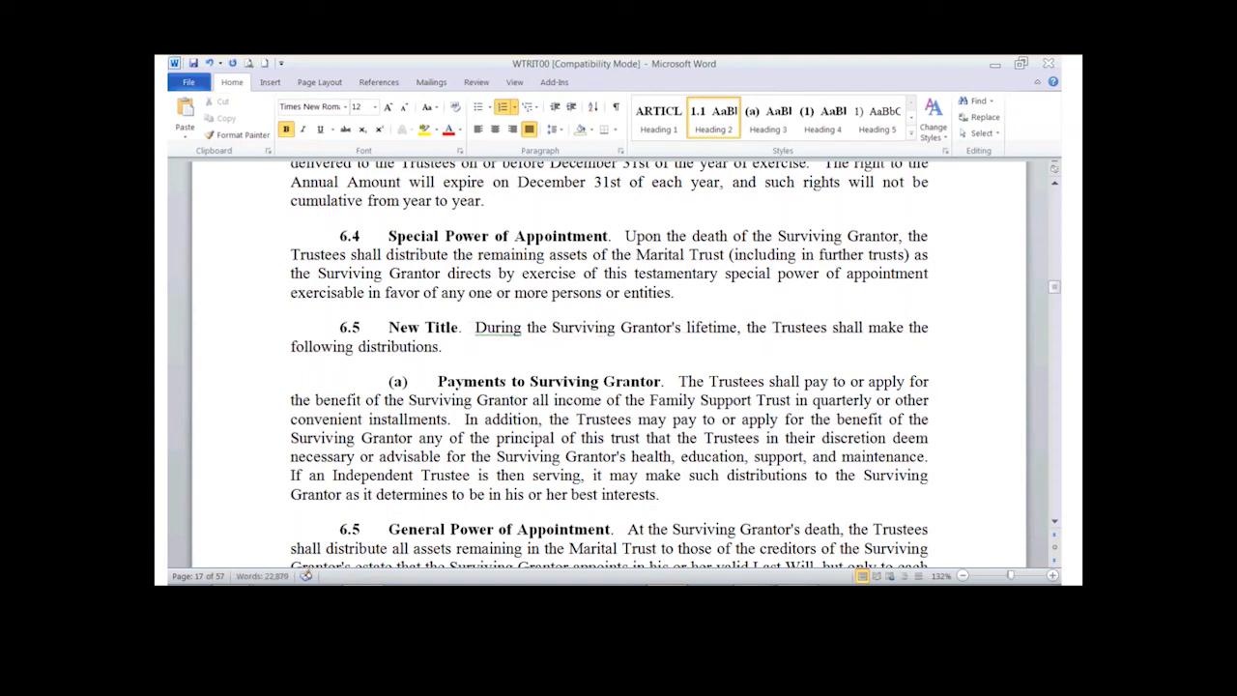
{"action": "left_click", "coordinate": [477, 328]}
{"action": "left_click_drag", "start_coordinate": [476, 328], "coordinate": [447, 347]}
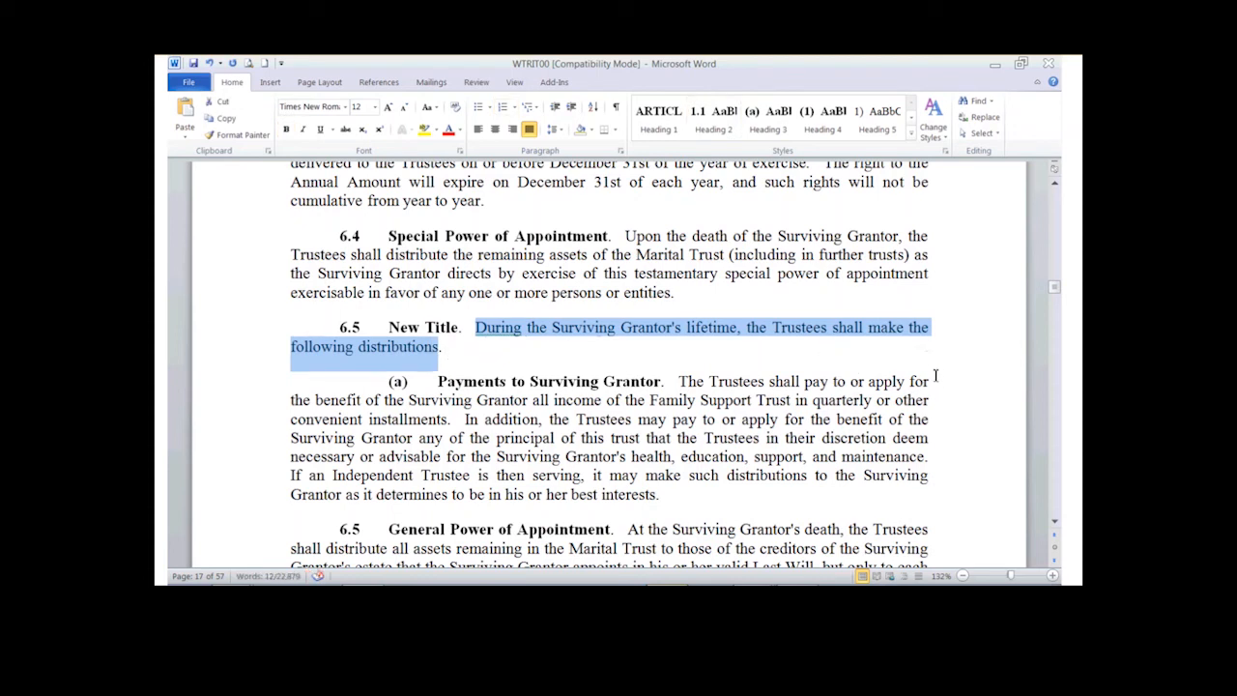
{"action": "type", "text": "New Te"}
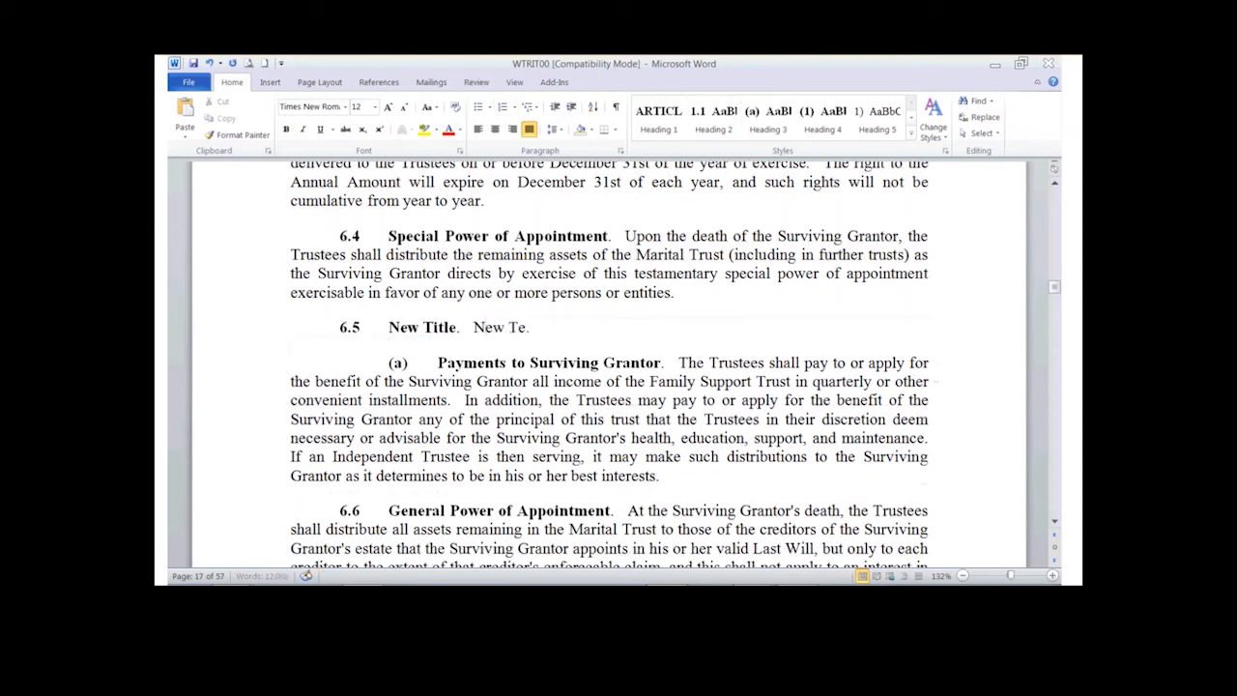
{"action": "type", "text": "xt."}
- Retitle paragraph (a) of Section 6.5 "Second New Title" and replace its body with "New text."
{"action": "left_click_drag", "start_coordinate": [440, 362], "coordinate": [661, 364]}
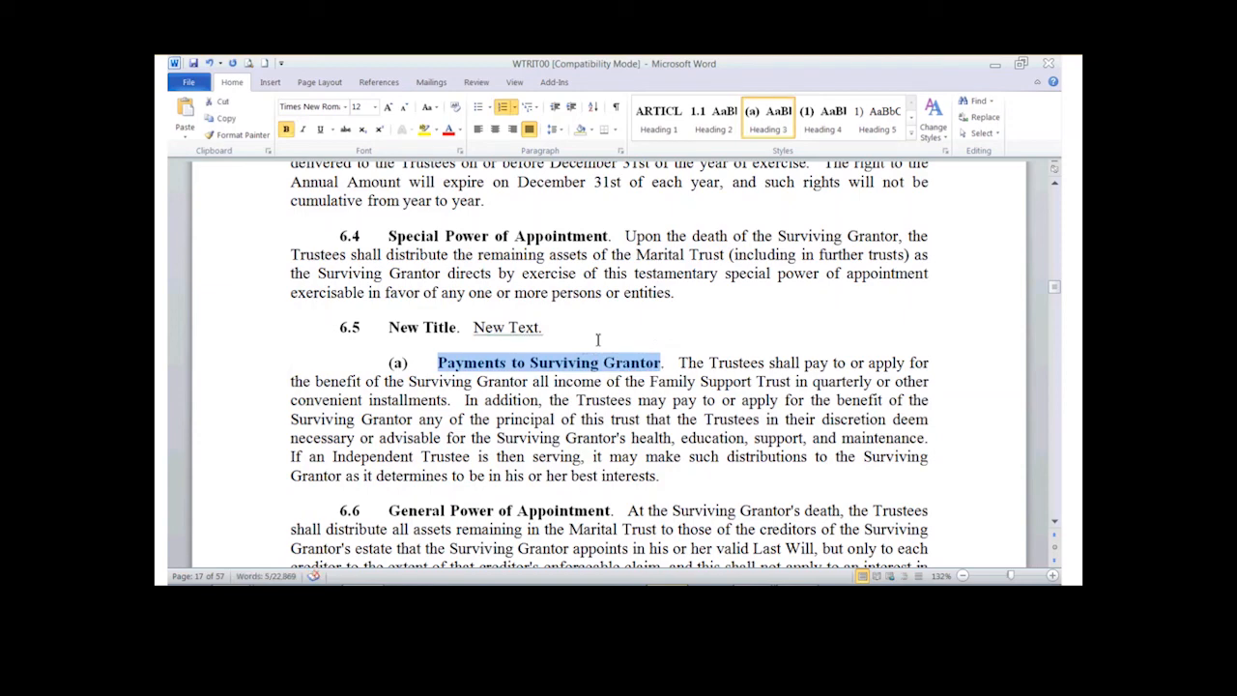
{"action": "type", "text": "Second"}
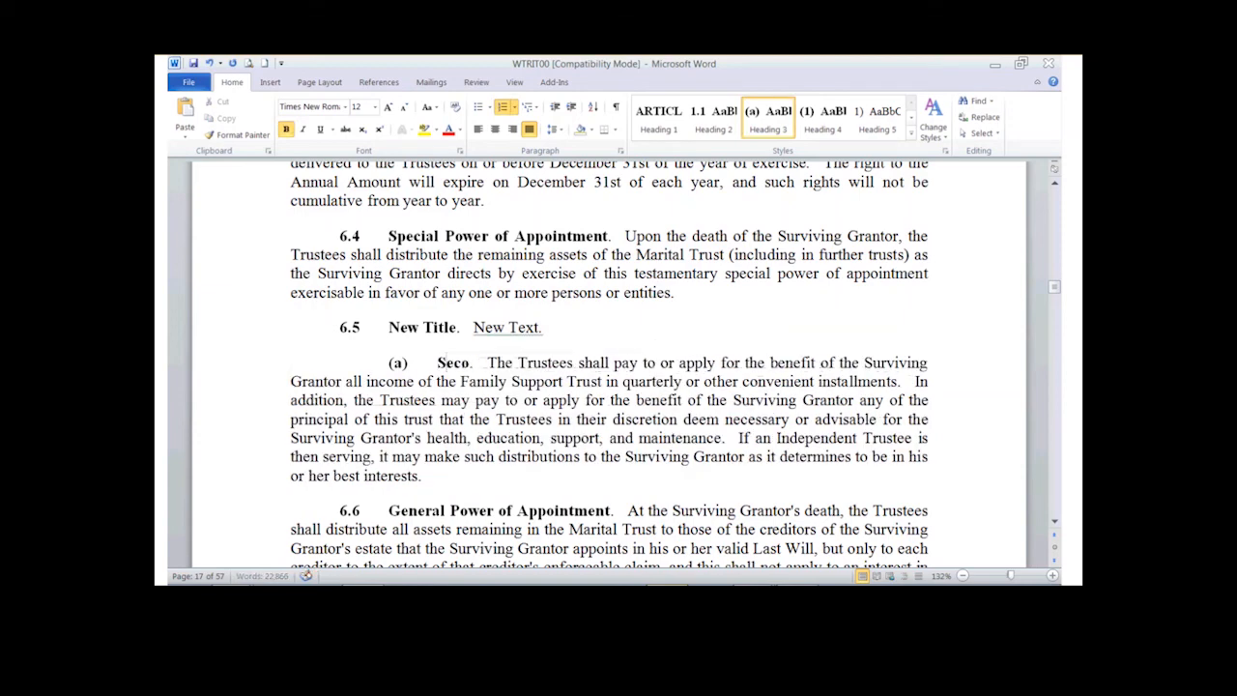
{"action": "type", "text": " New Tit"}
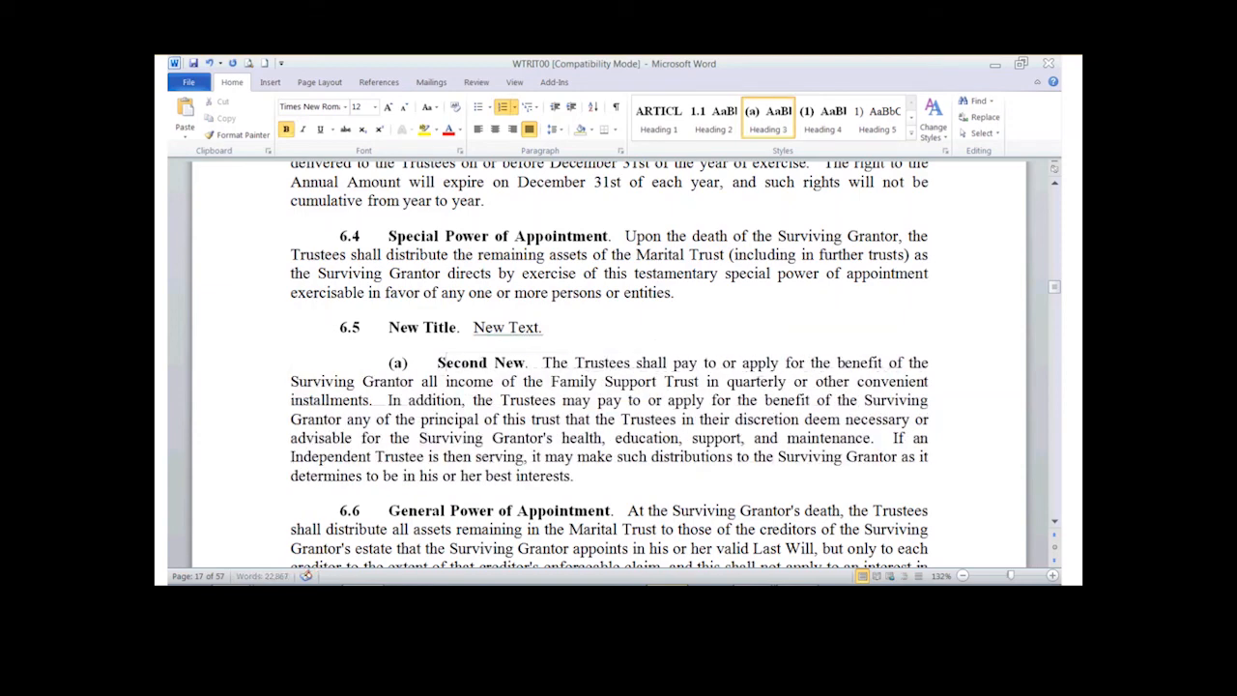
{"action": "type", "text": "le"}
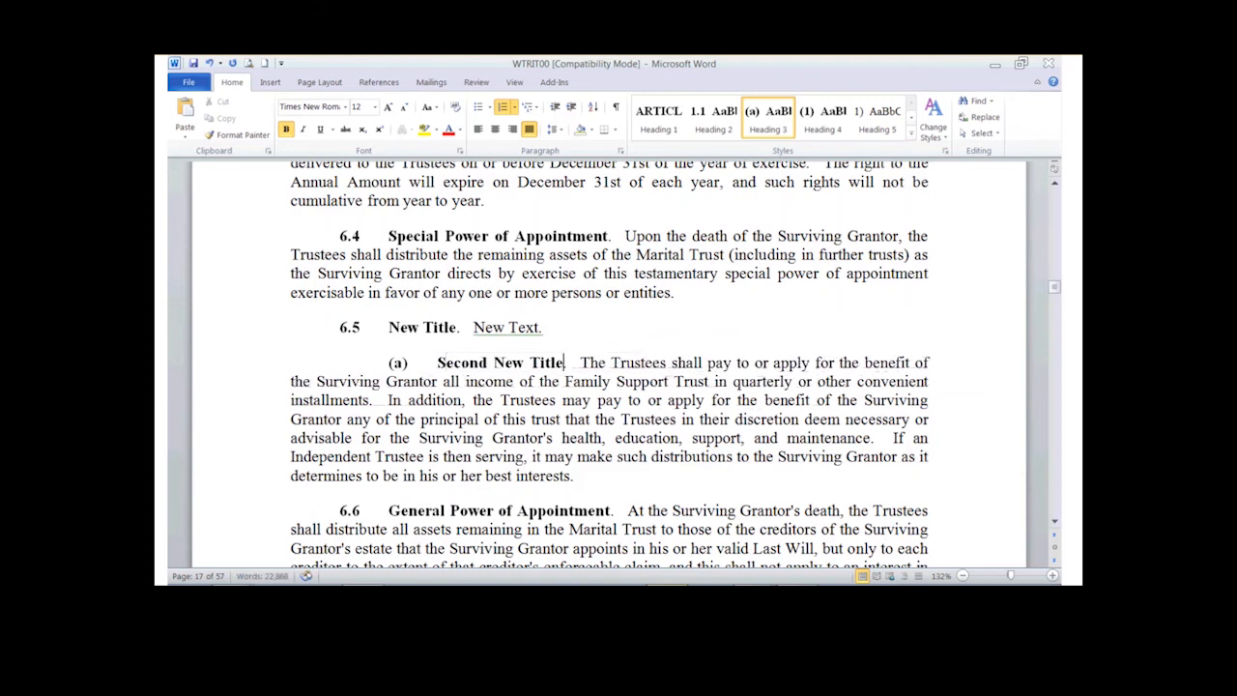
{"action": "left_click_drag", "start_coordinate": [579, 363], "coordinate": [573, 475]}
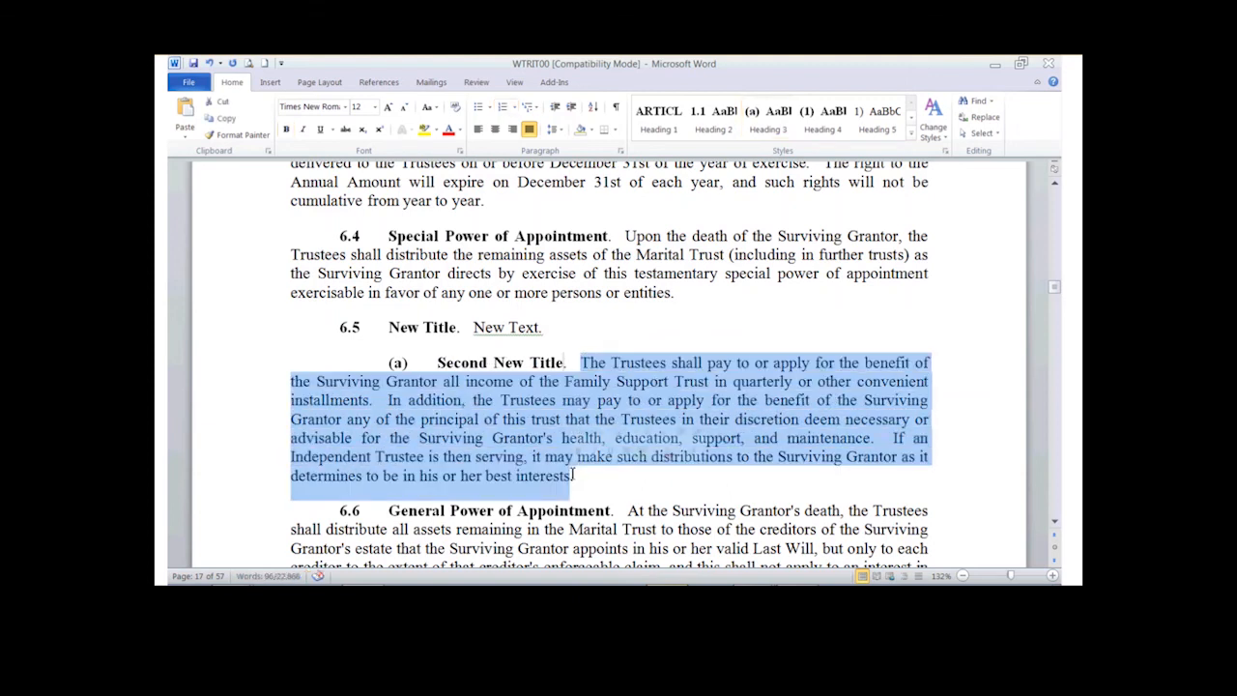
{"action": "type", "text": "New t"}
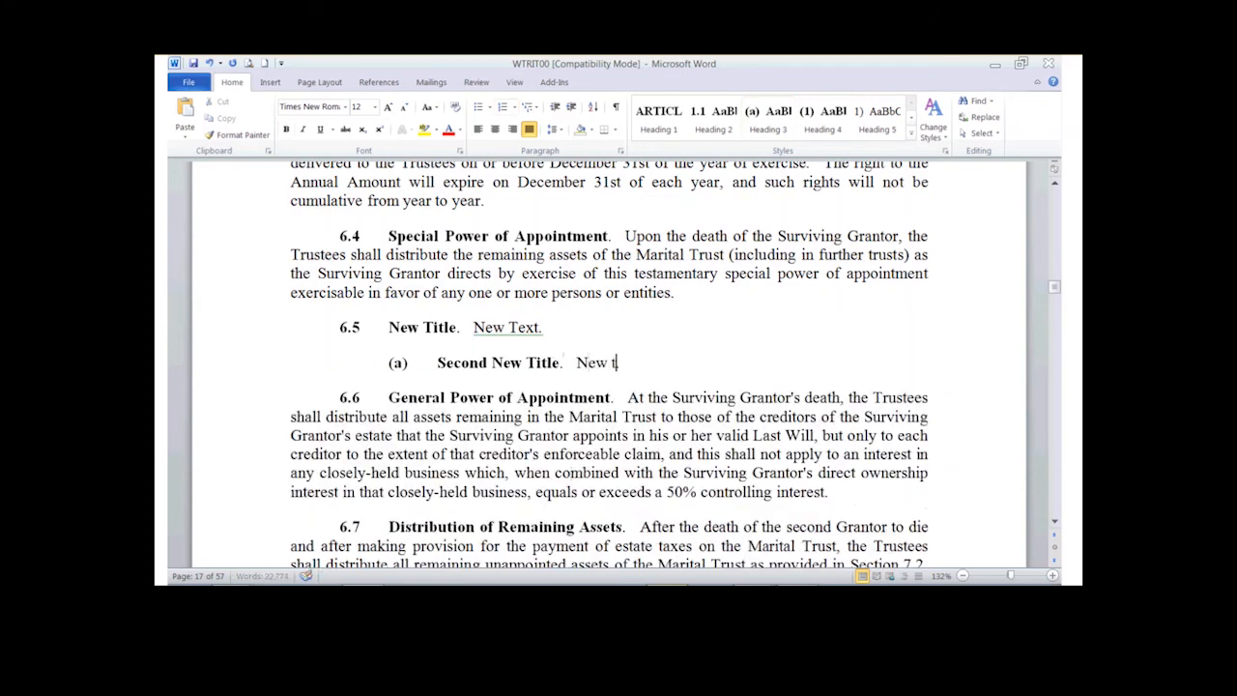
{"action": "type", "text": "ext"}
{"action": "type", "text": "."}
{"action": "type", "text": "."}
- Update all fields throughout the document, choosing to update the entire table of contents
{"action": "key", "text": "ctrl+a"}
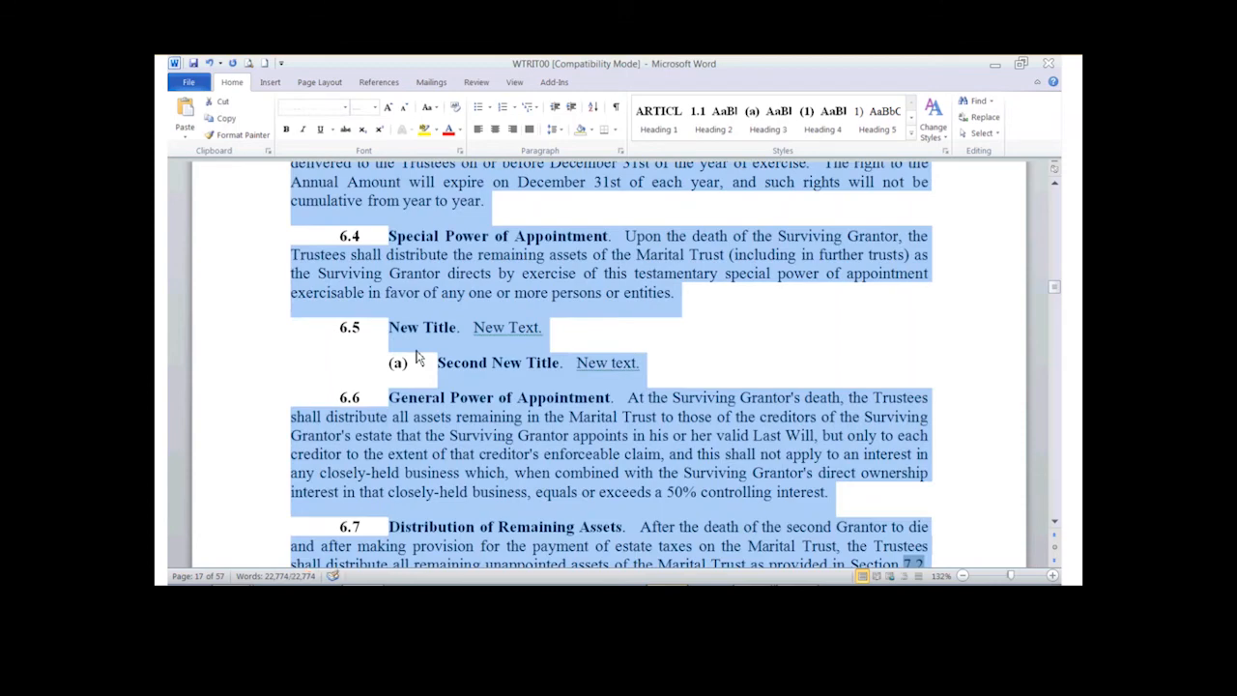
{"action": "key", "text": "F9"}
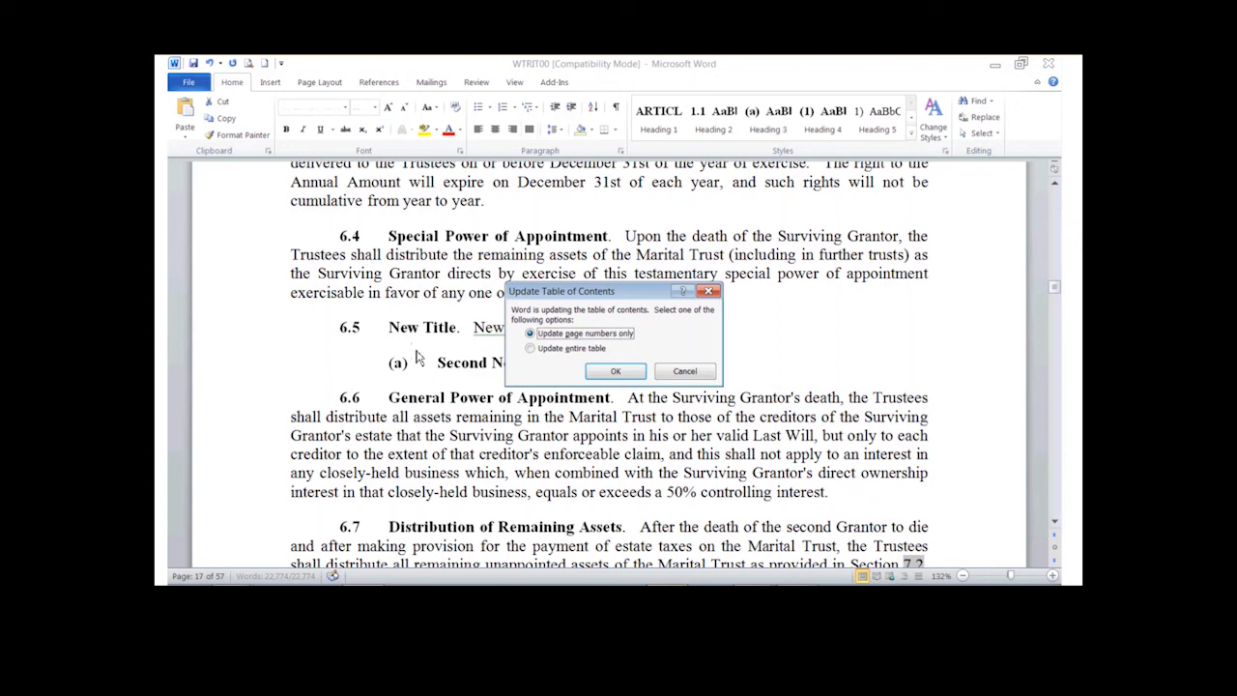
{"action": "left_click", "coordinate": [531, 350]}
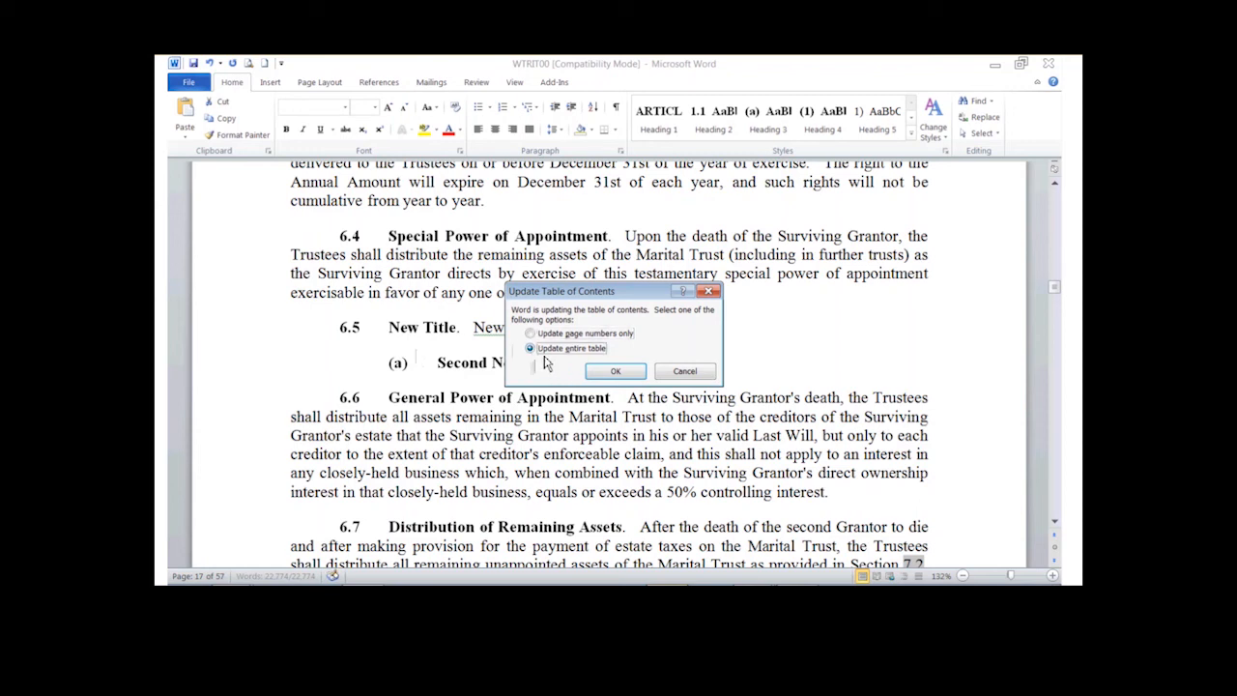
{"action": "left_click", "coordinate": [605, 374]}
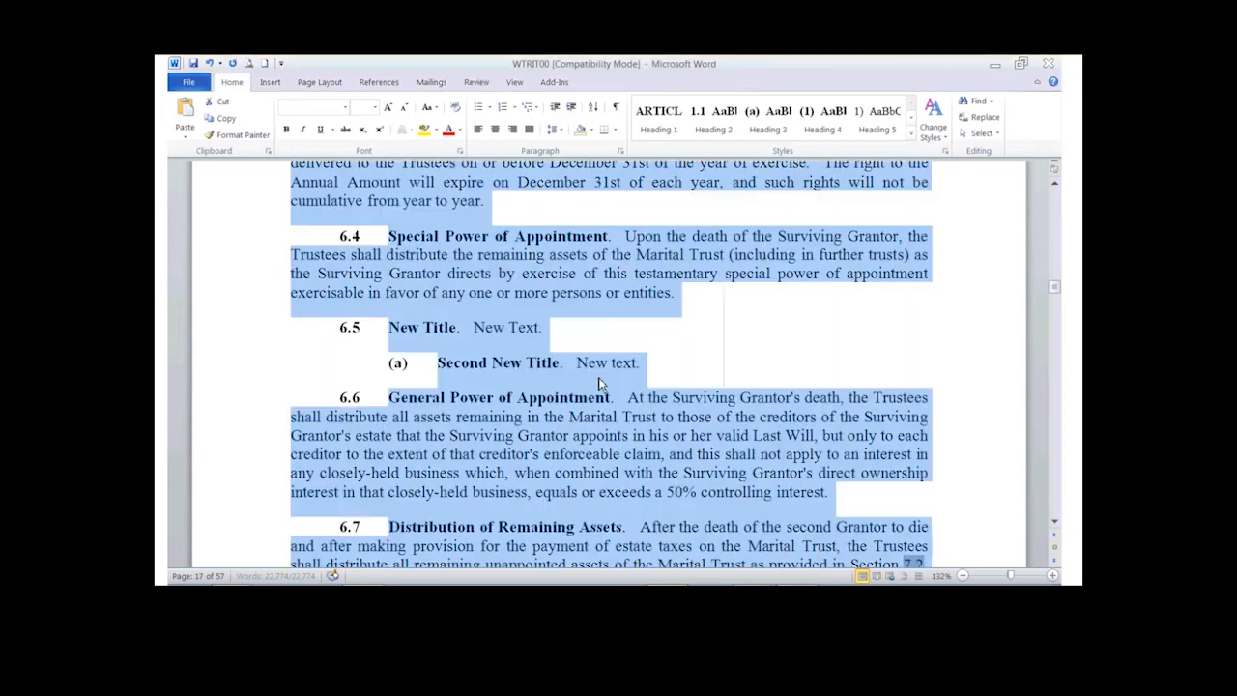
{"action": "left_click", "coordinate": [750, 343]}
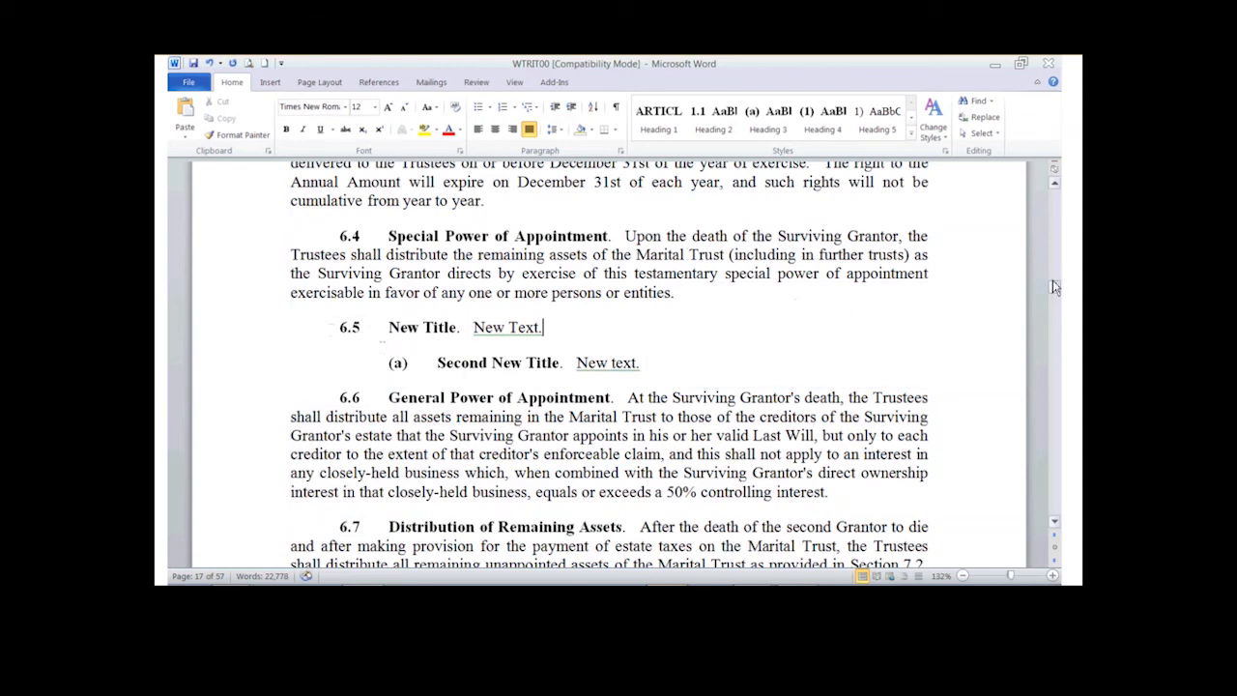
- Check the Article 6 entries in the table of contents and follow the link to Section 6.5, New Title
{"action": "left_click_drag", "start_coordinate": [1055, 293], "coordinate": [1054, 228]}
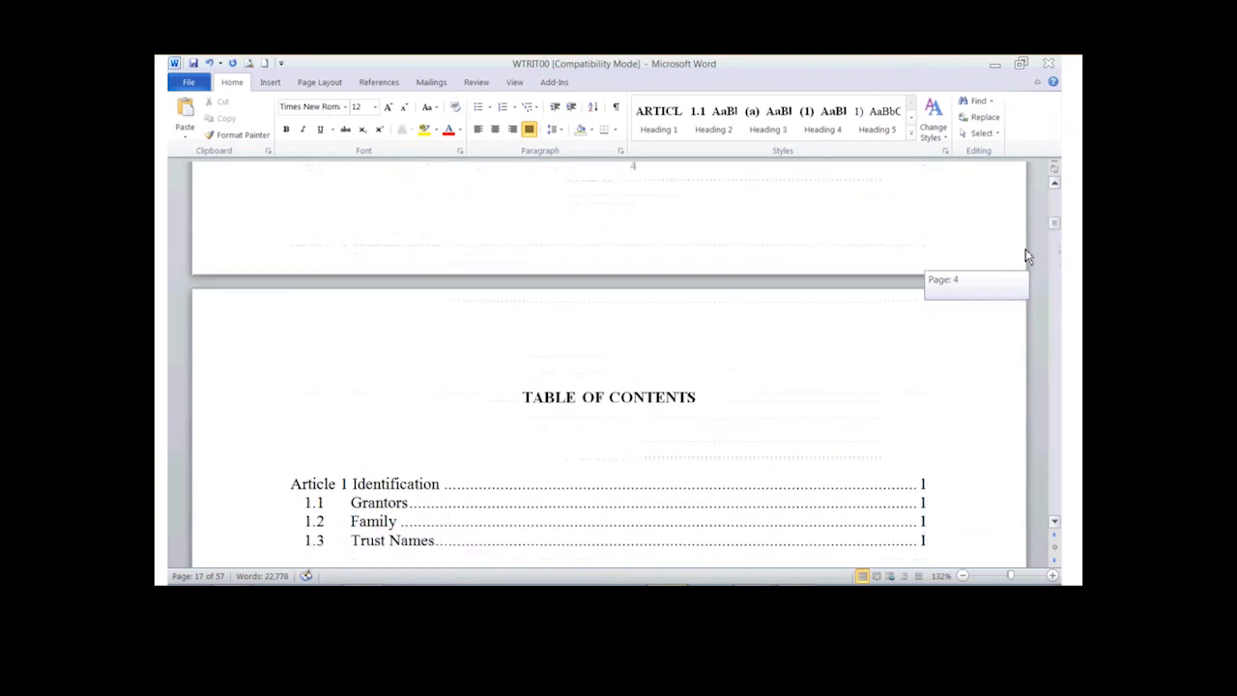
{"action": "scroll", "coordinate": [820, 395], "scroll_direction": "down", "scroll_amount": 8}
{"action": "scroll", "coordinate": [819, 395], "scroll_direction": "down", "scroll_amount": 4}
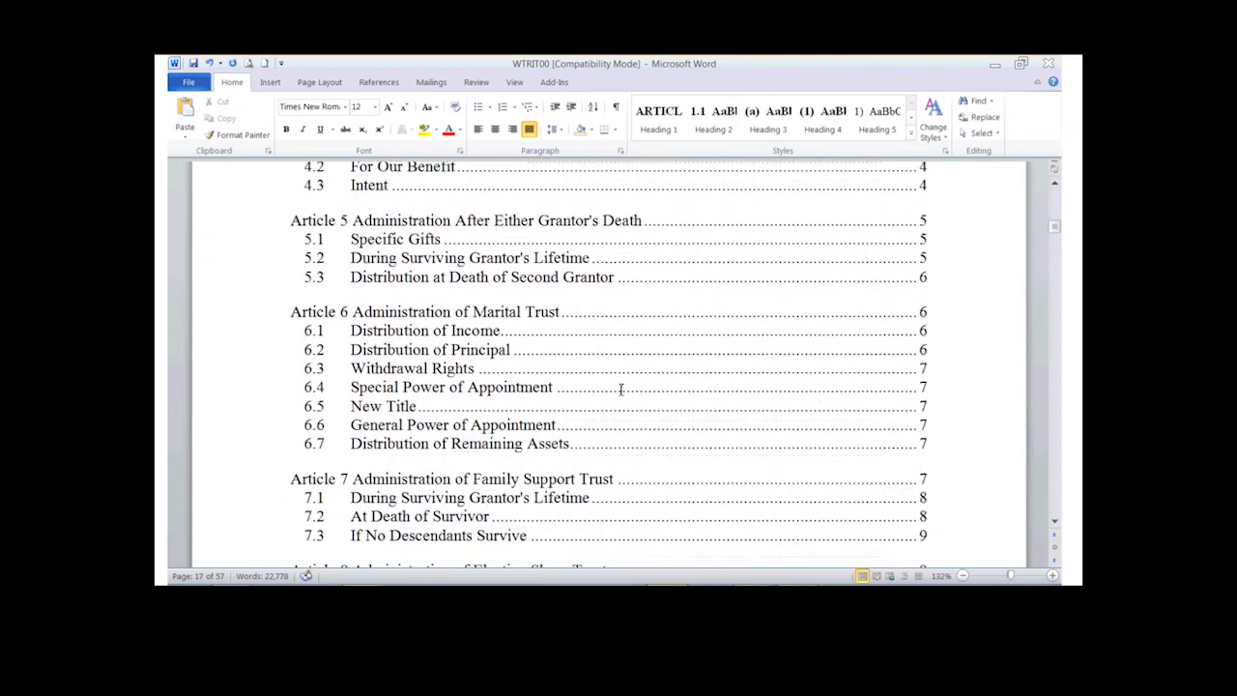
{"action": "left_click", "coordinate": [376, 407]}
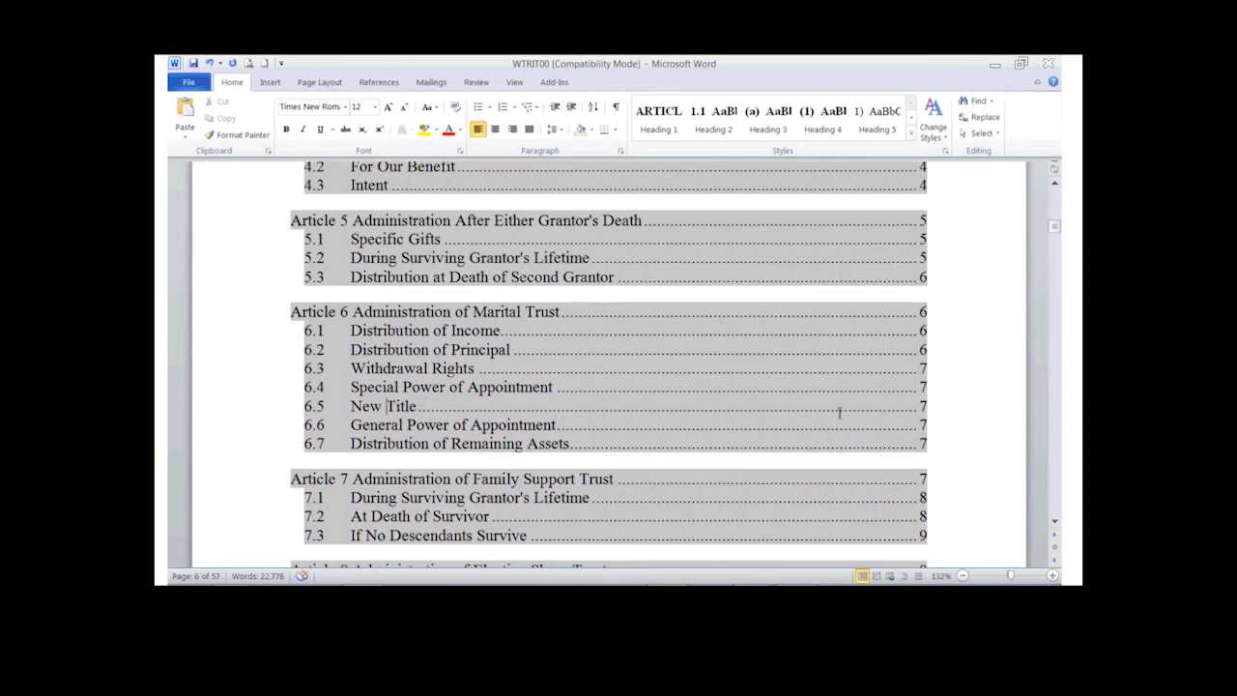
{"action": "left_click", "coordinate": [924, 411], "text": "ctrl"}
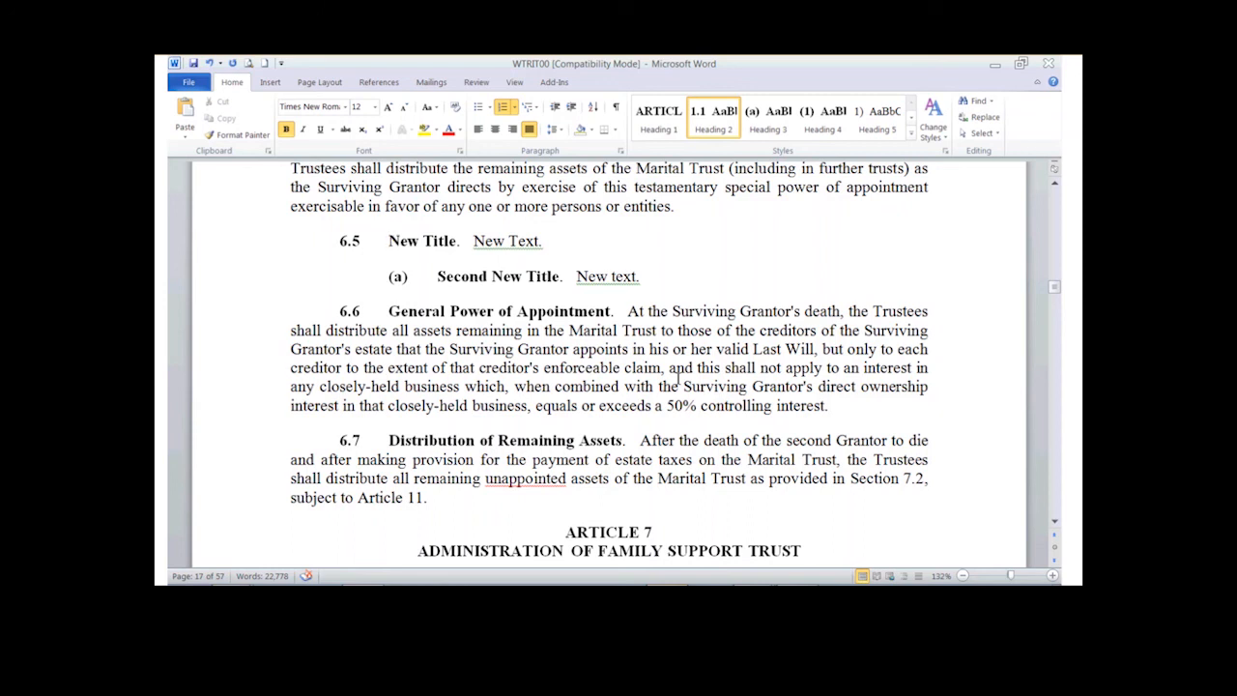
- Delete paragraph (c), Use of Residence by Surviving Grantor, which precedes Section 7.2 in Article 7
{"action": "scroll", "coordinate": [680, 377], "scroll_direction": "down", "scroll_amount": 15}
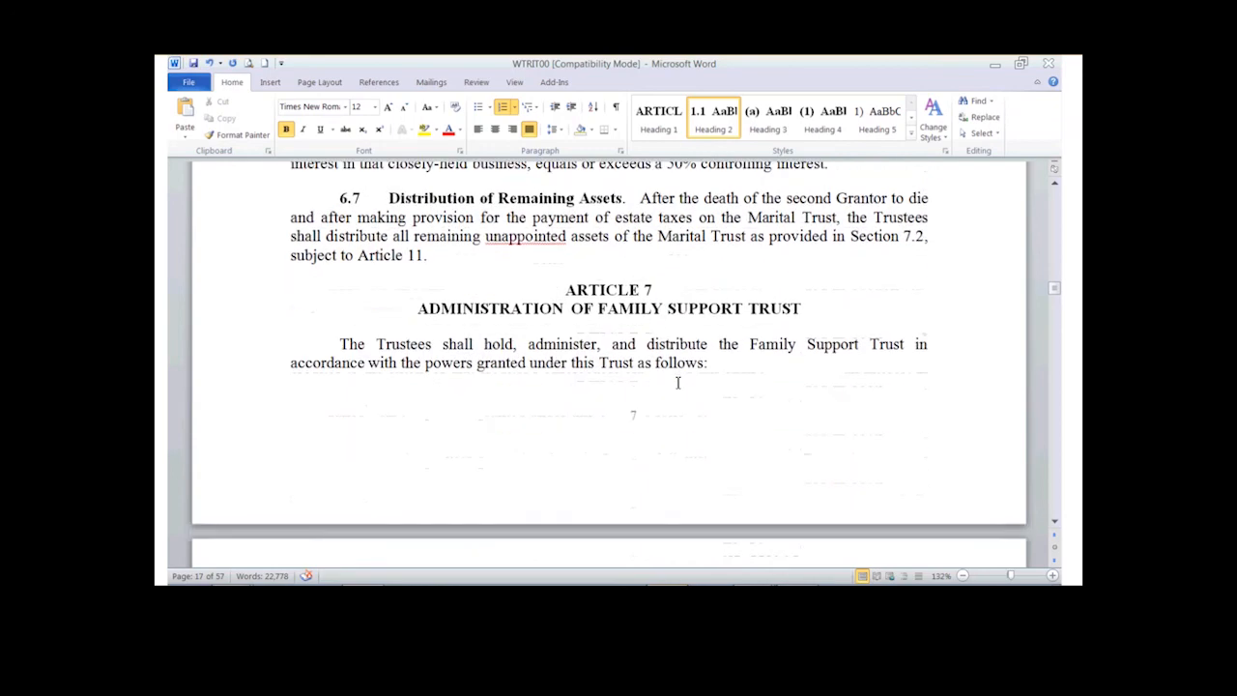
{"action": "scroll", "coordinate": [731, 440], "scroll_direction": "down", "scroll_amount": 6}
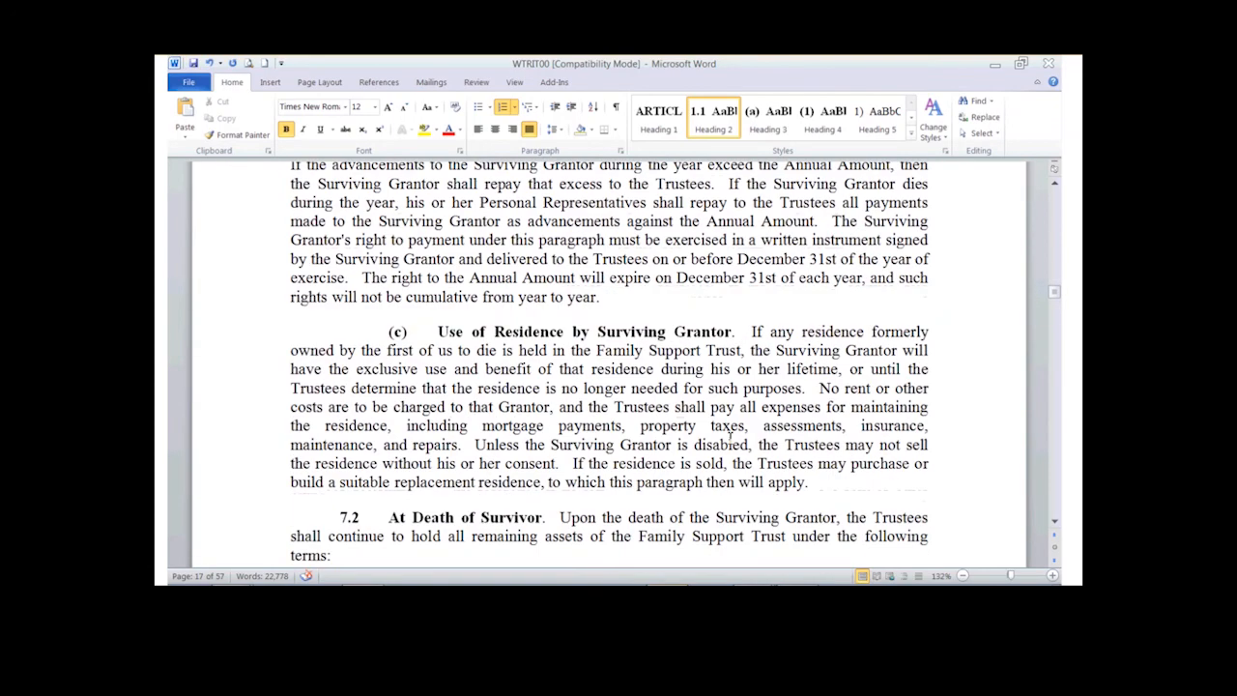
{"action": "scroll", "coordinate": [730, 437], "scroll_direction": "down", "scroll_amount": 1}
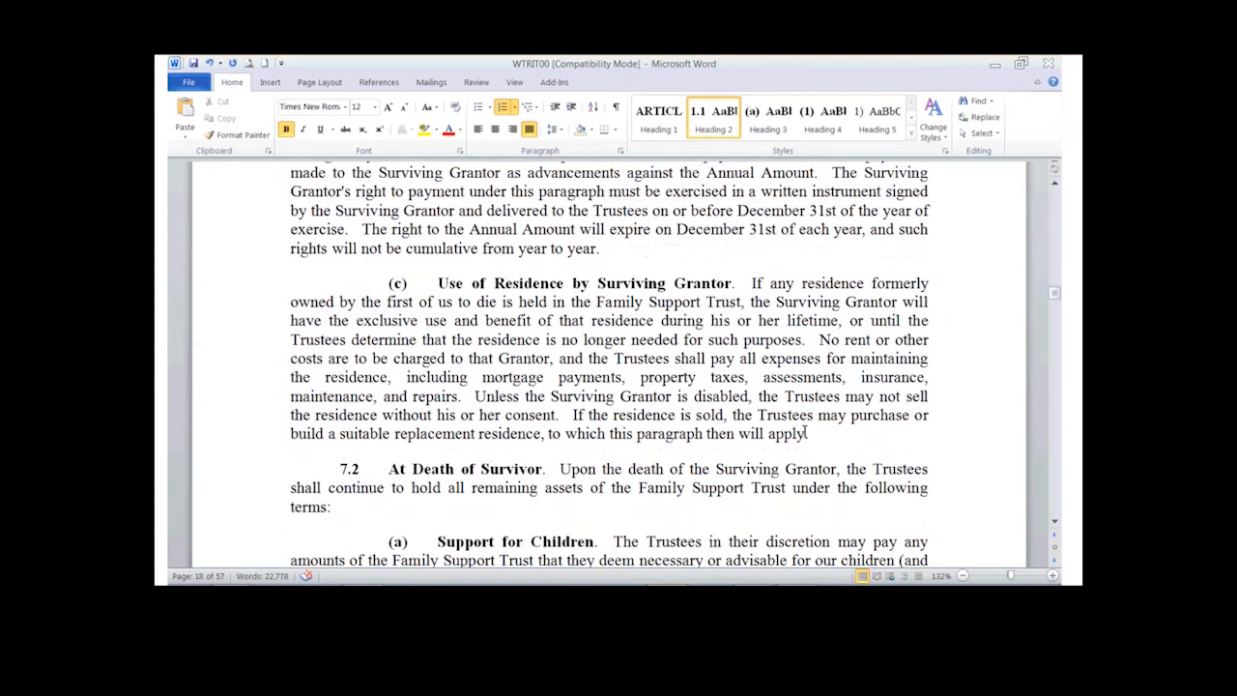
{"action": "left_click", "coordinate": [816, 435]}
{"action": "left_click_drag", "start_coordinate": [816, 435], "coordinate": [343, 293]}
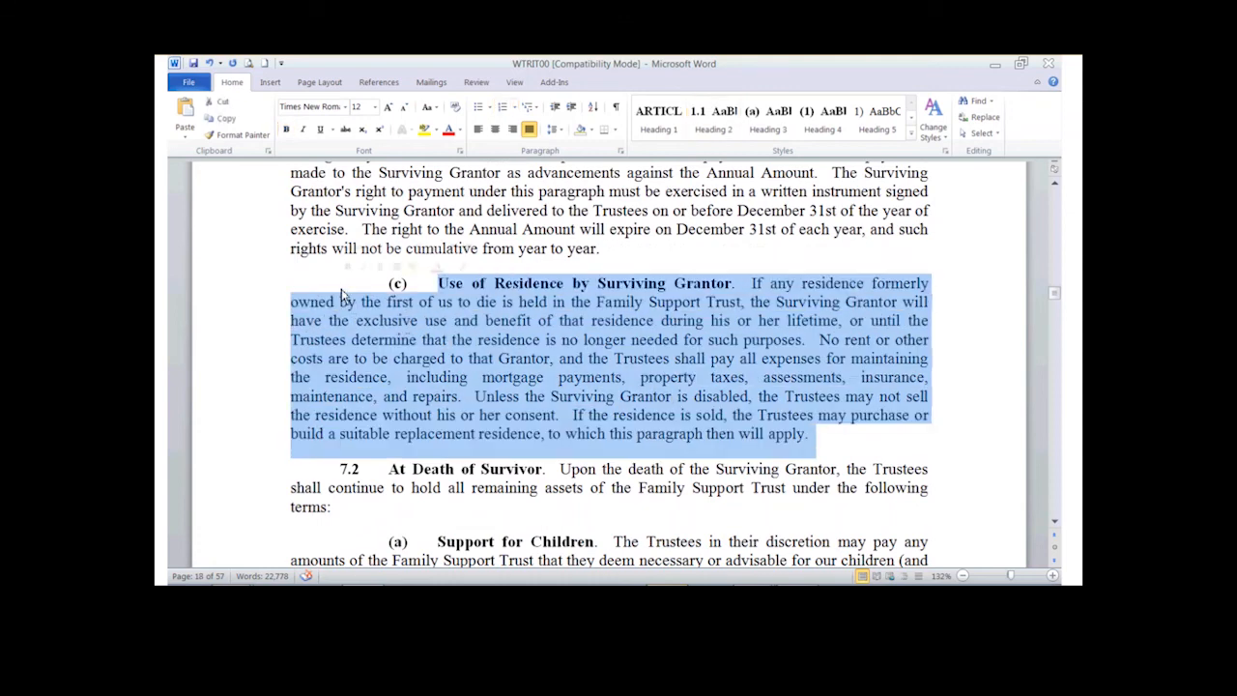
{"action": "key", "text": "Delete"}
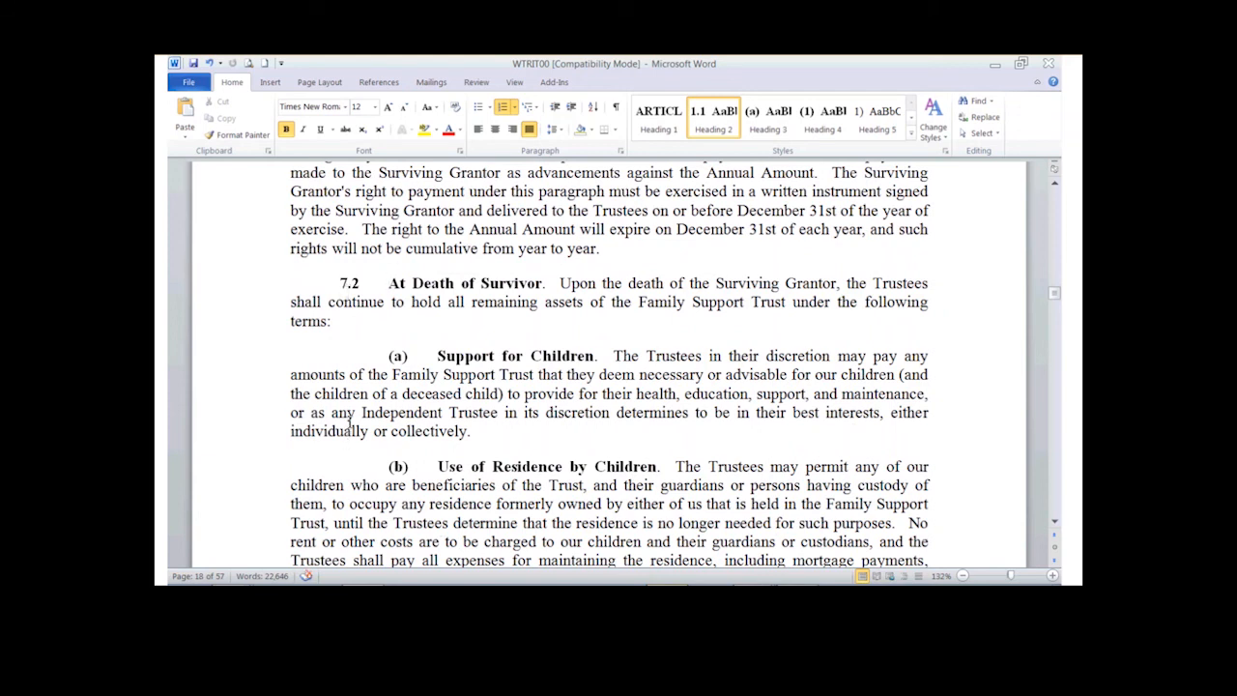
- Update every field in the document, rebuilding the entire table of contents rather than only its page numbers
{"action": "key", "text": "ctrl+a"}
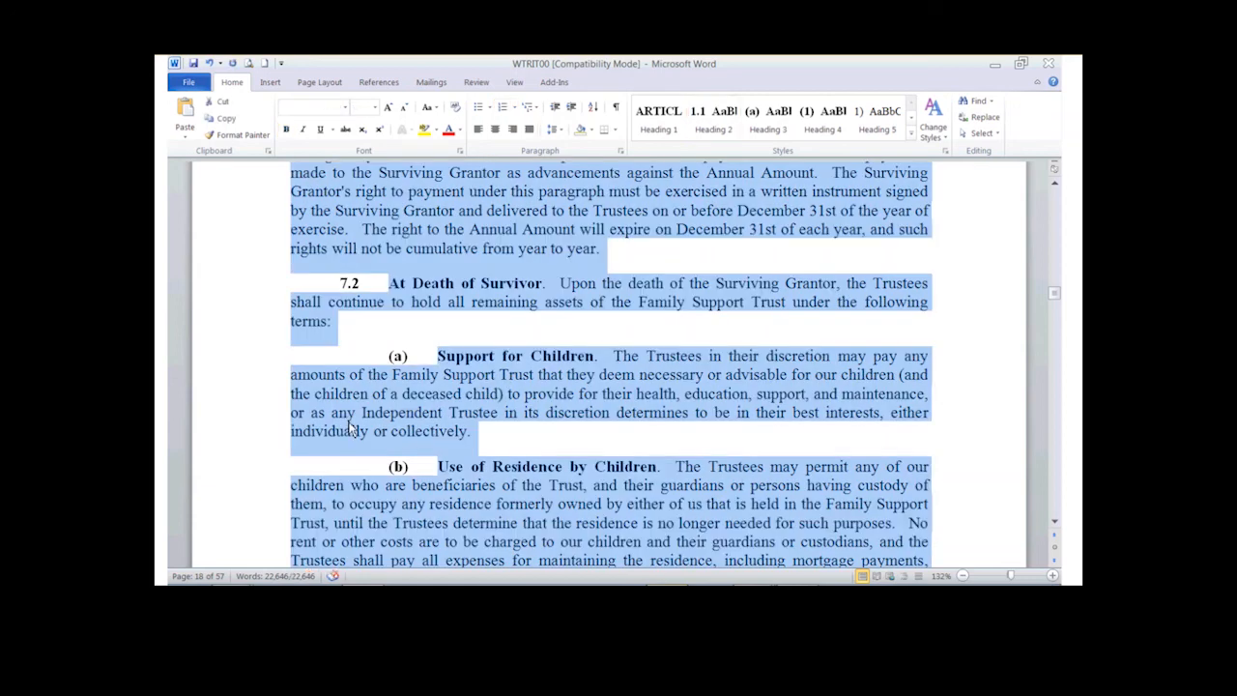
{"action": "key", "text": "F9"}
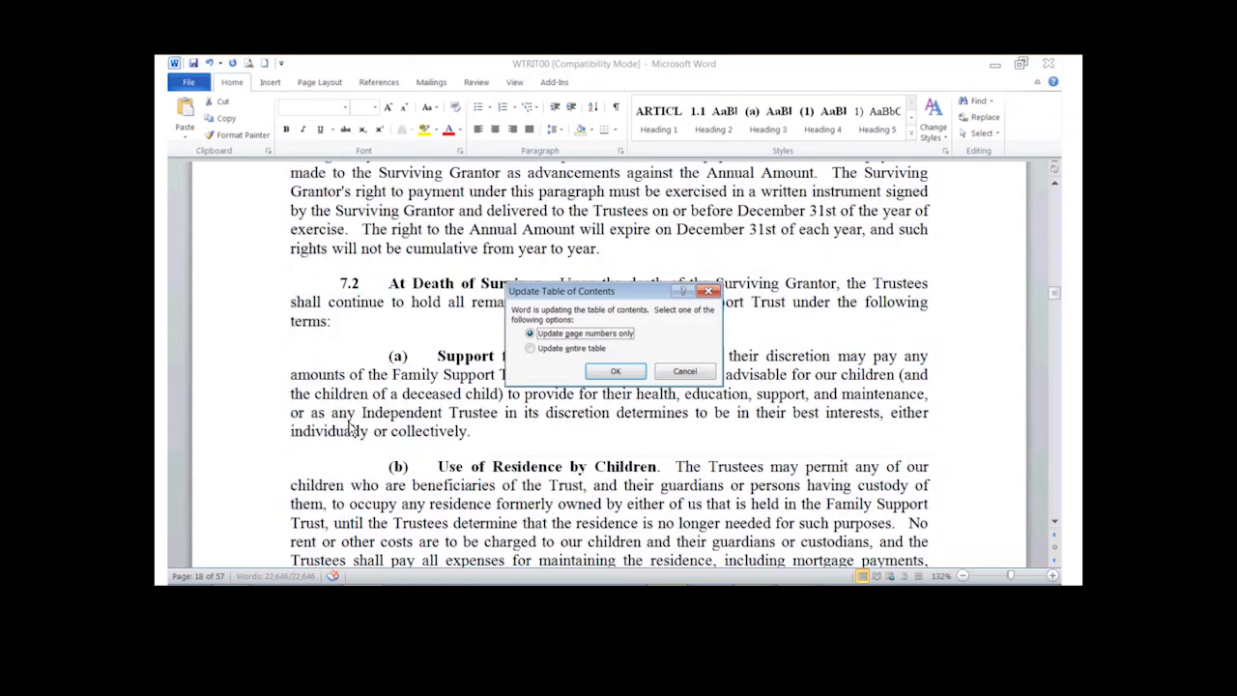
{"action": "left_click", "coordinate": [538, 349]}
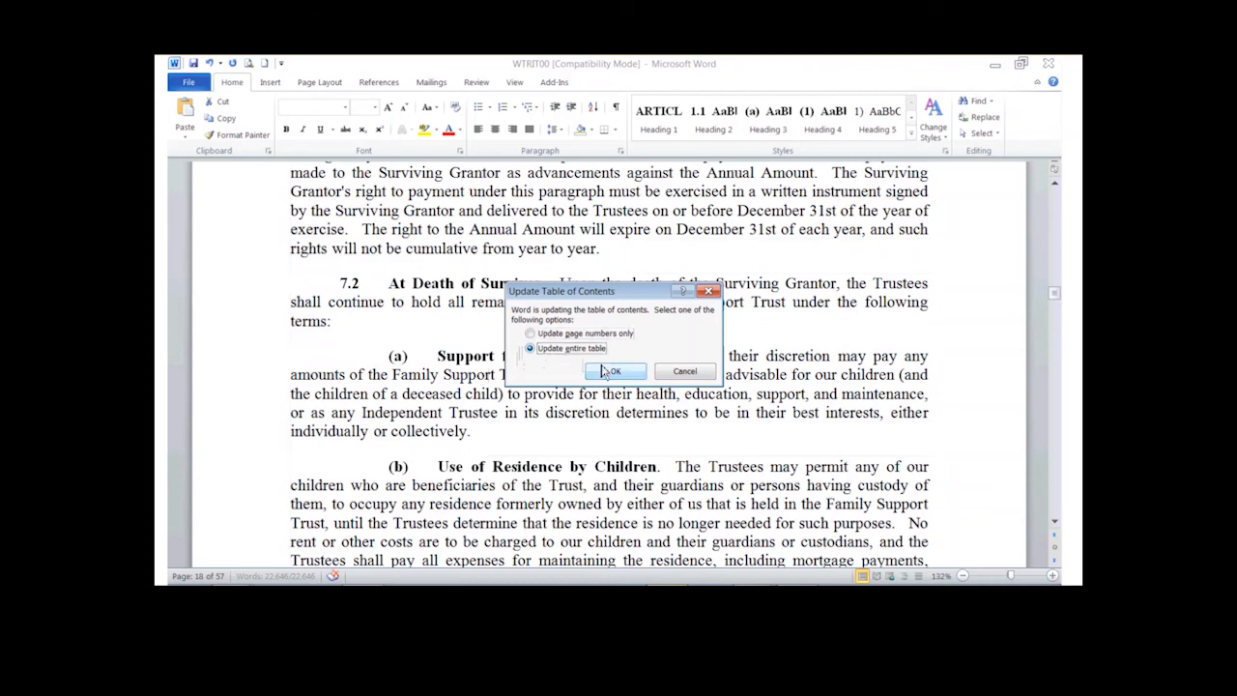
{"action": "left_click", "coordinate": [612, 375]}
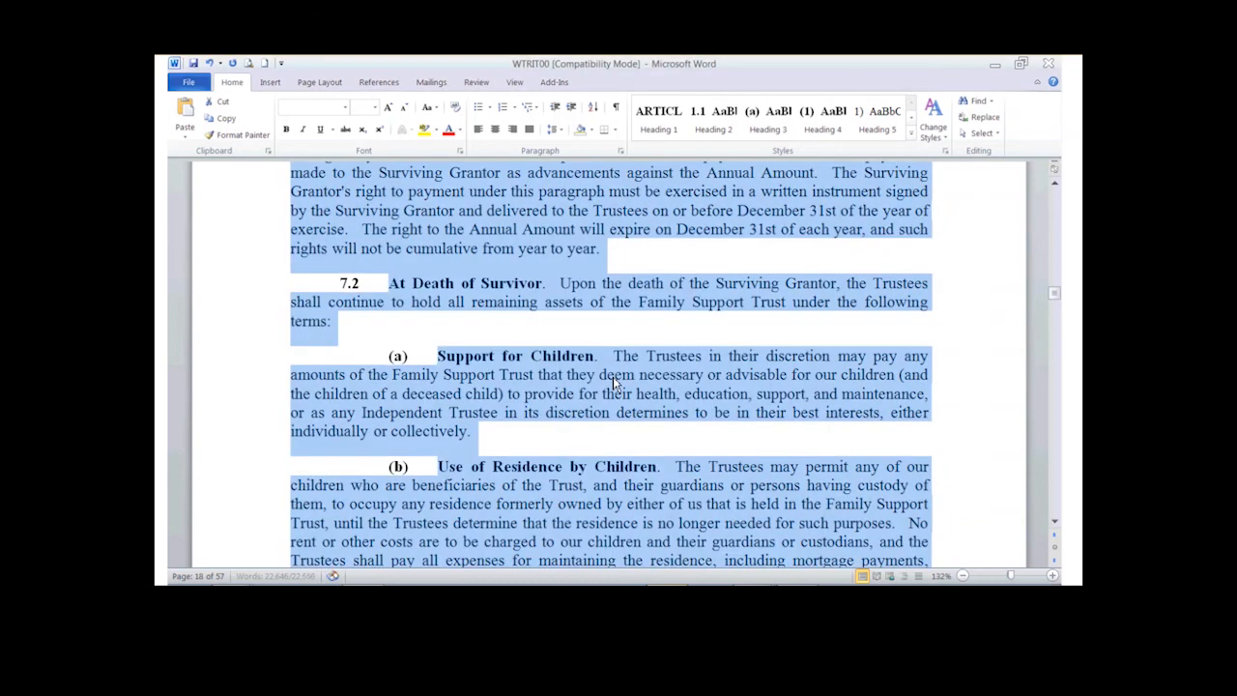
{"action": "left_click", "coordinate": [576, 442]}
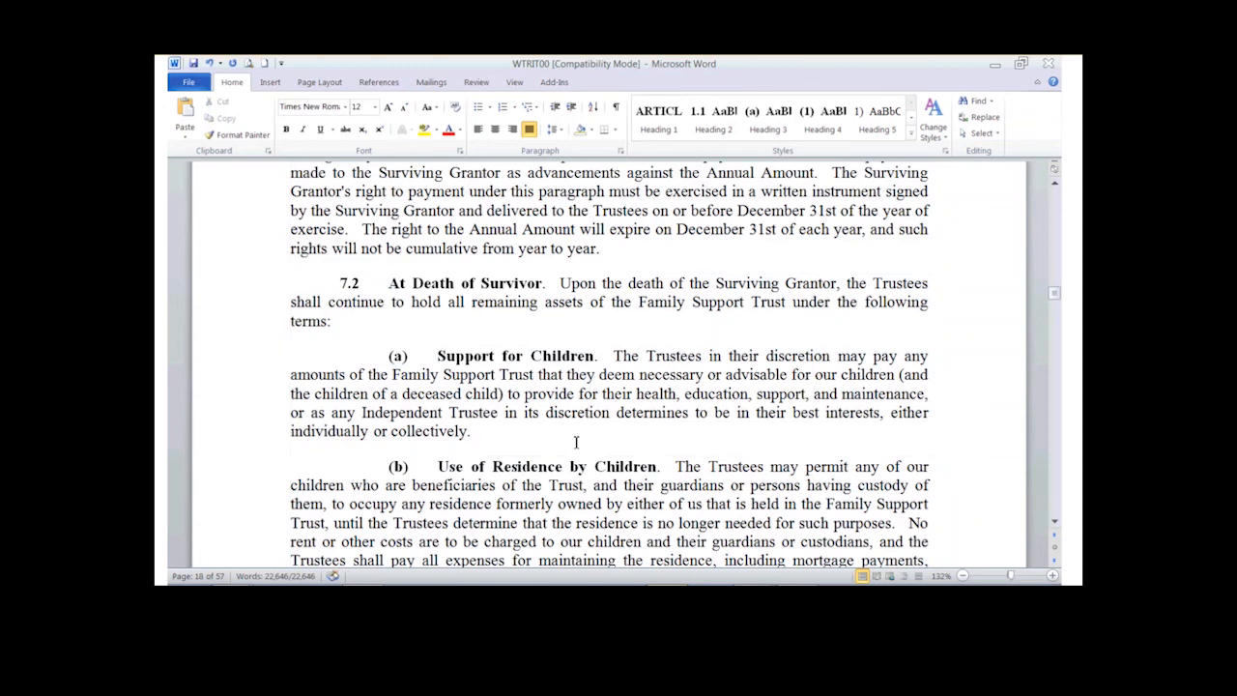
- Copy the start of Article 8, from its heading through the end of Section 8.1, Distribution of Income
{"action": "scroll", "coordinate": [570, 452], "scroll_direction": "down", "scroll_amount": 2}
{"action": "scroll", "coordinate": [568, 456], "scroll_direction": "down", "scroll_amount": 10}
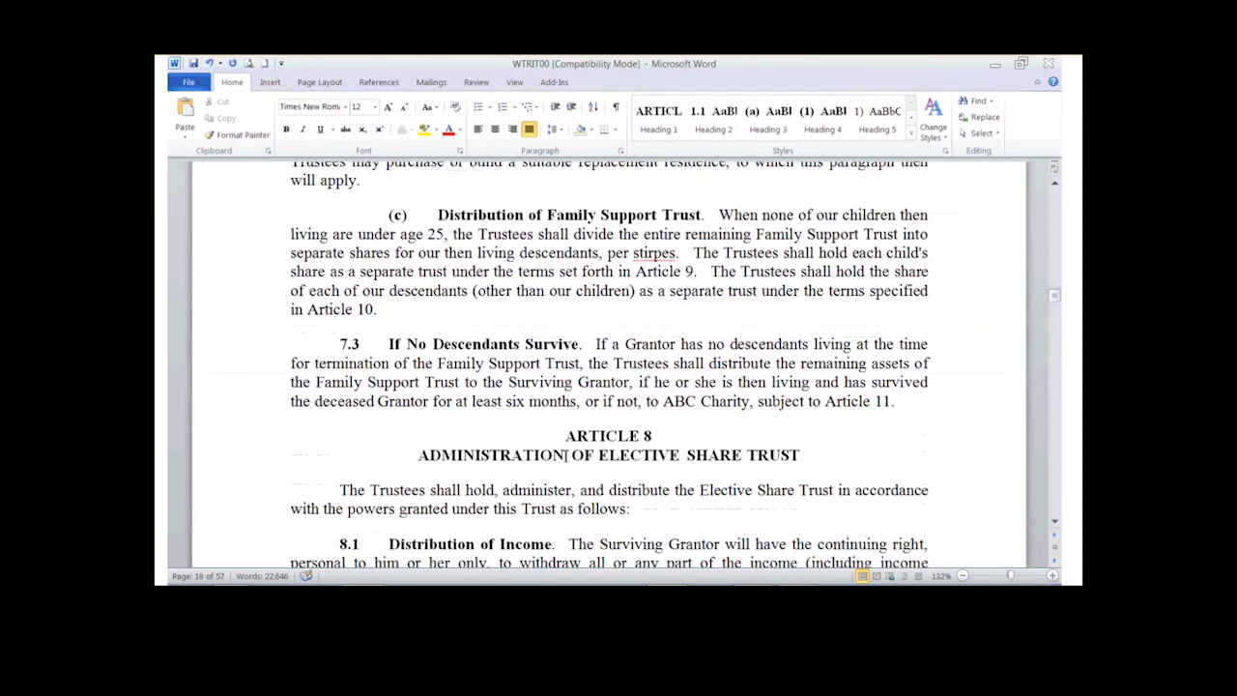
{"action": "scroll", "coordinate": [566, 455], "scroll_direction": "down", "scroll_amount": 4}
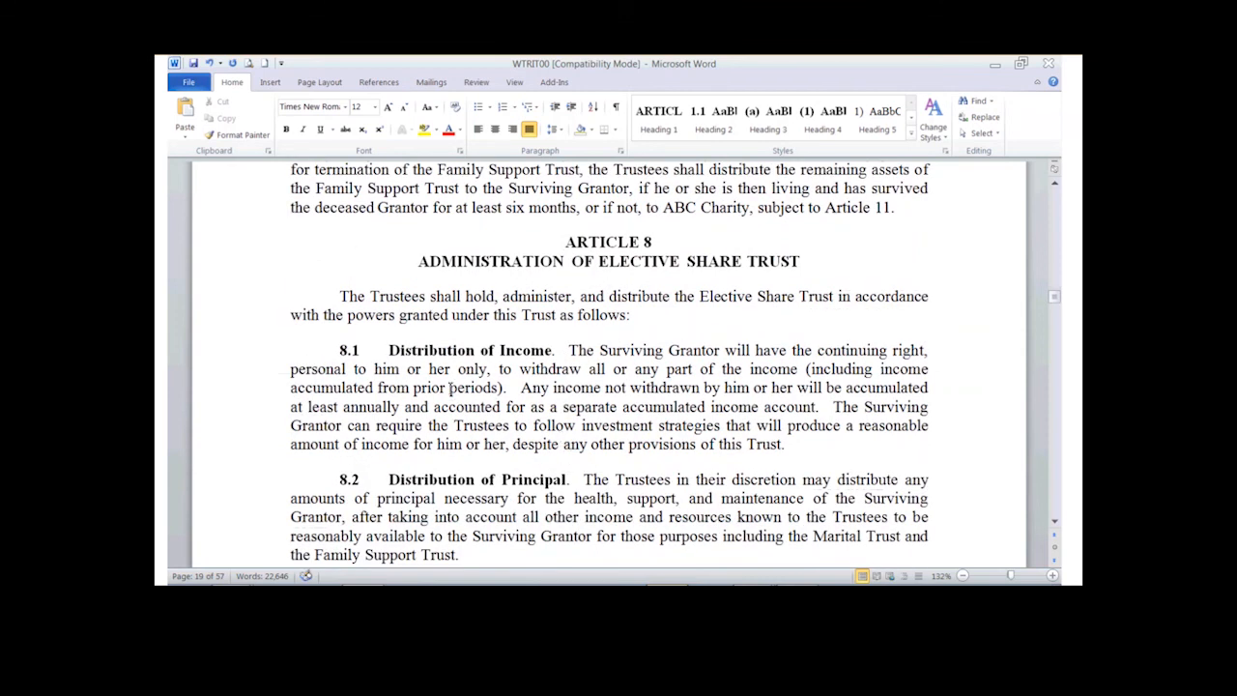
{"action": "left_click_drag", "start_coordinate": [803, 448], "coordinate": [565, 241]}
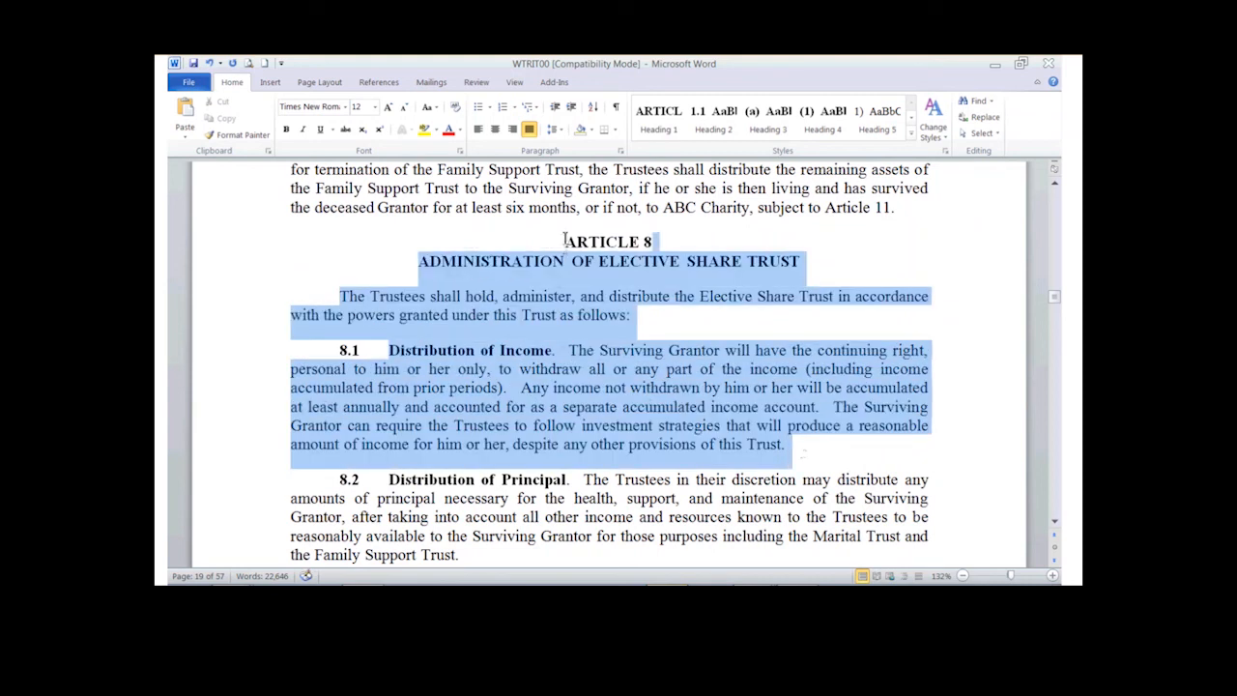
{"action": "right_click", "coordinate": [600, 372]}
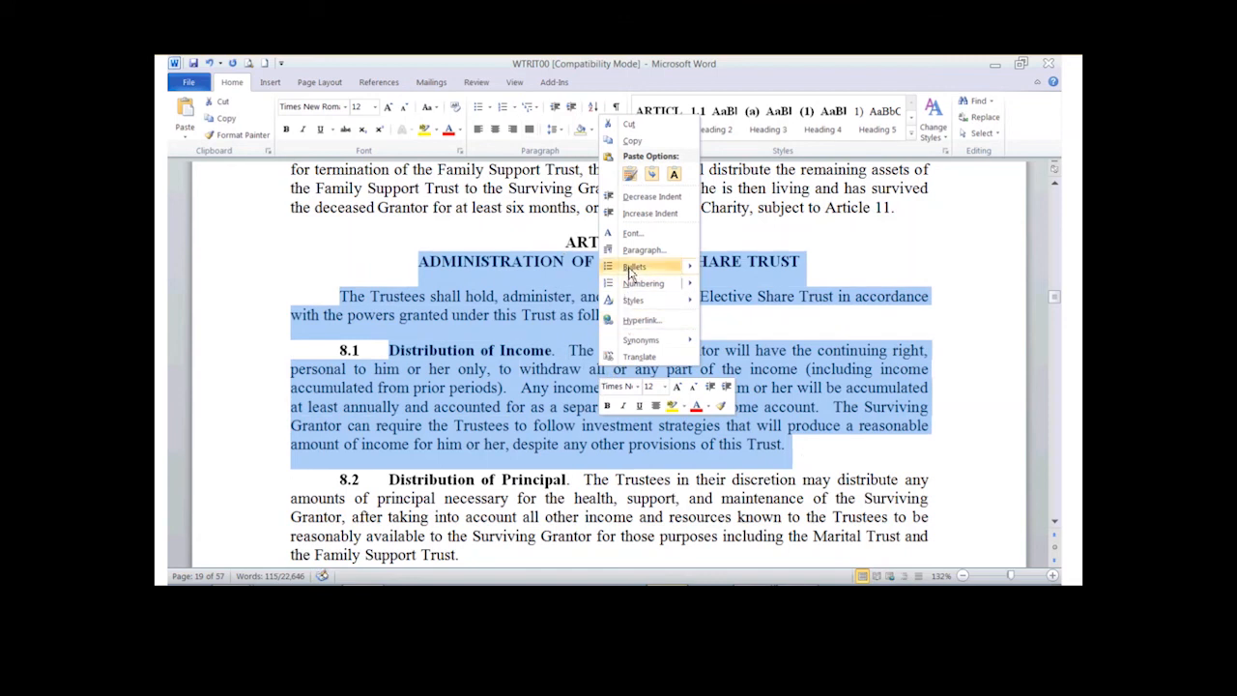
{"action": "left_click", "coordinate": [633, 143]}
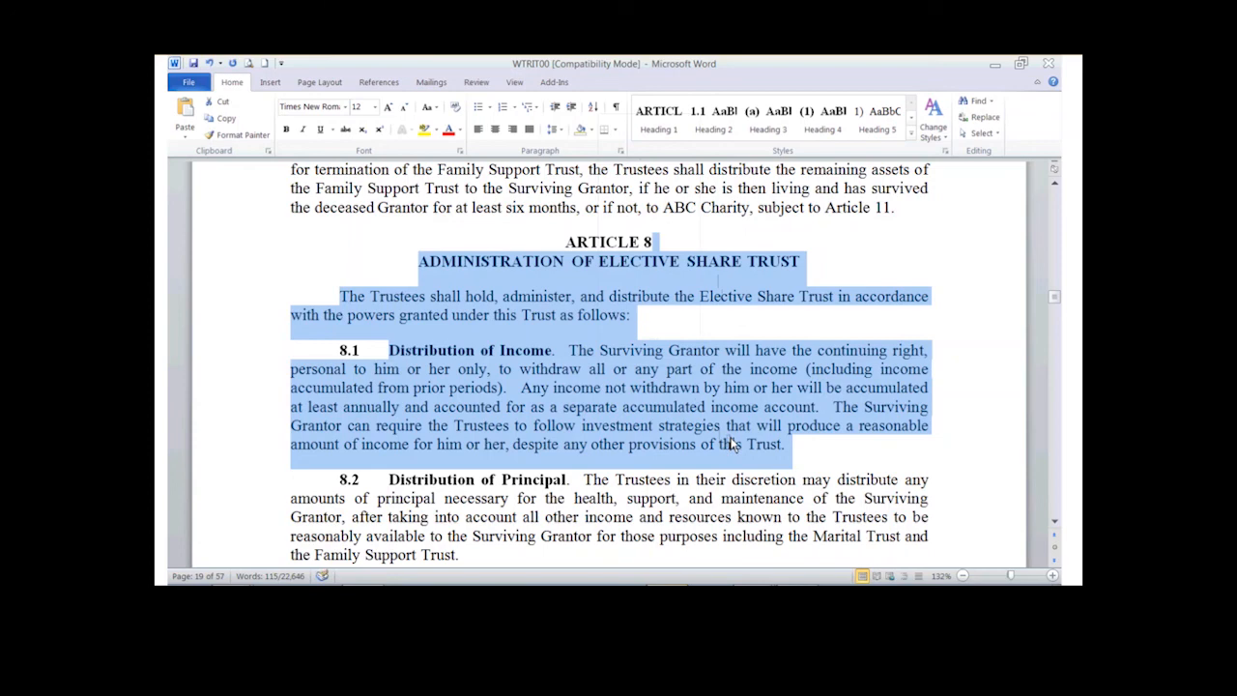
- Paste the copied article text as a new article after Section 7.3 and remove the leftover blank paragraph below it
{"action": "left_click", "coordinate": [908, 208]}
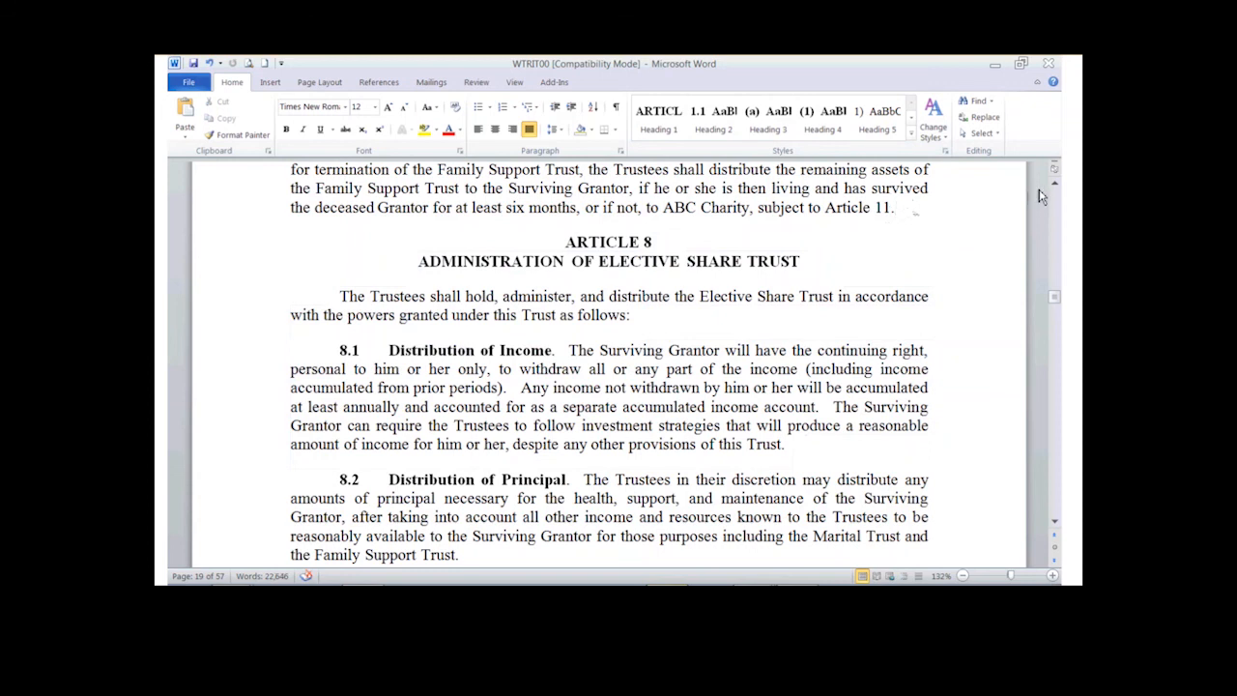
{"action": "key", "text": "Return"}
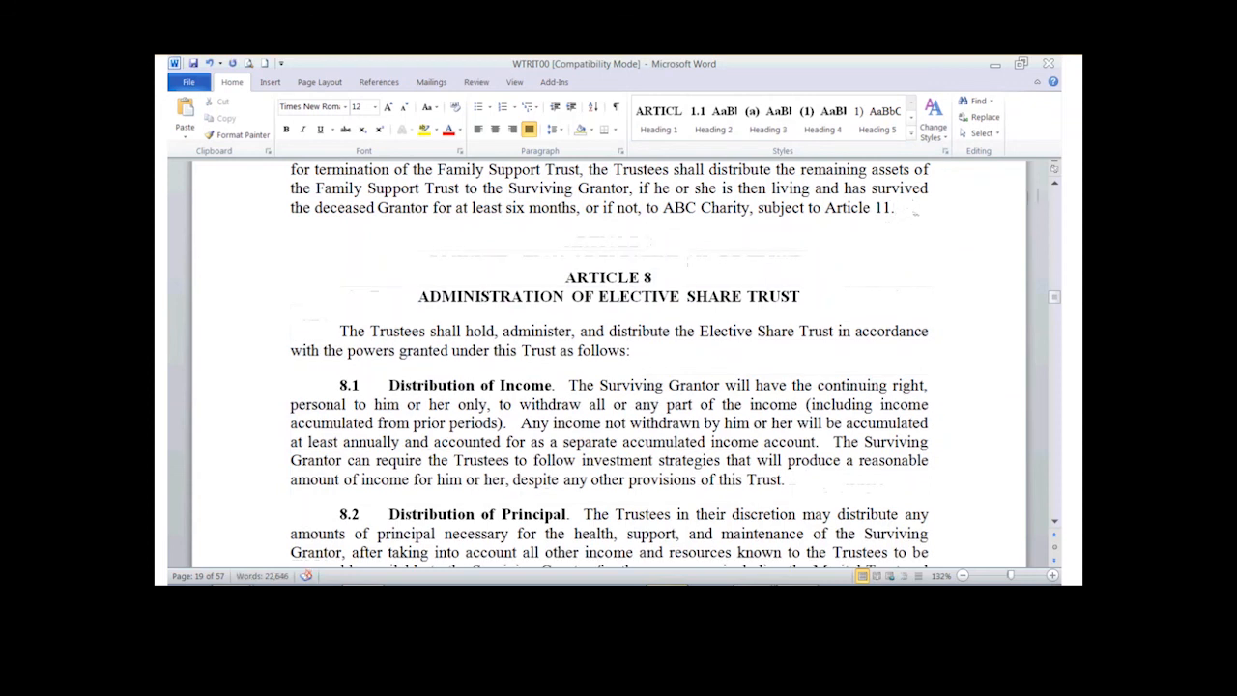
{"action": "key", "text": "ctrl+v"}
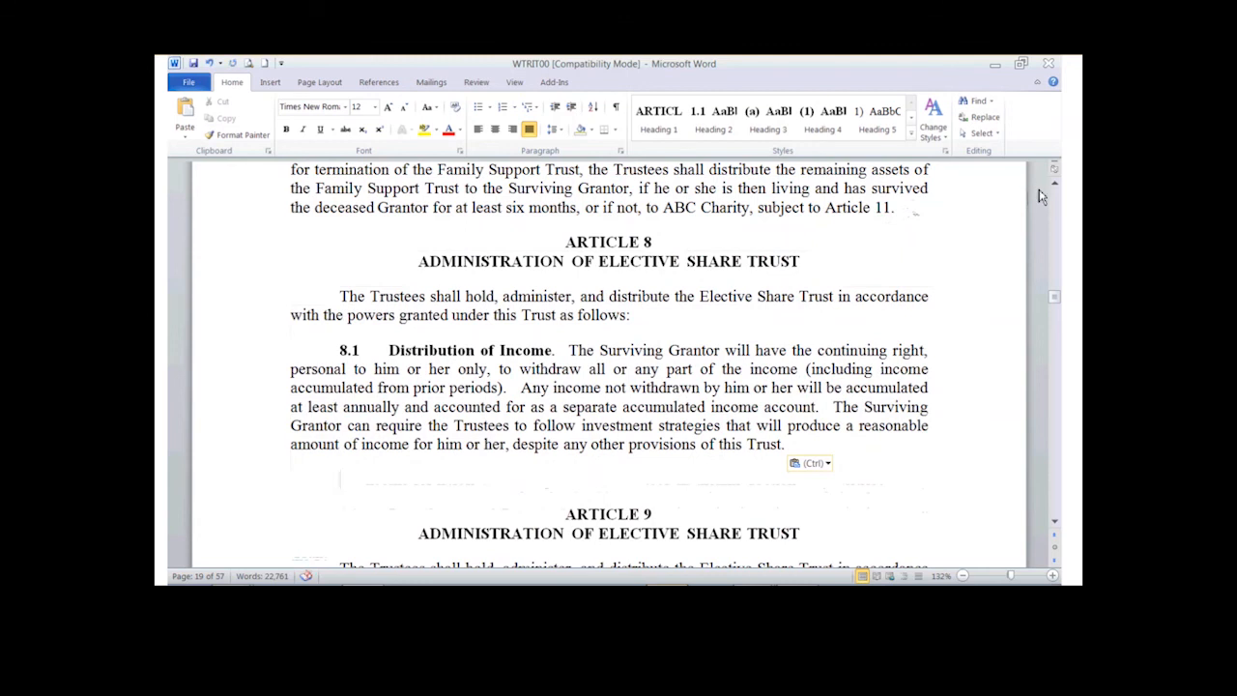
{"action": "key", "text": "BackSpace"}
{"action": "key", "text": "BackSpace"}
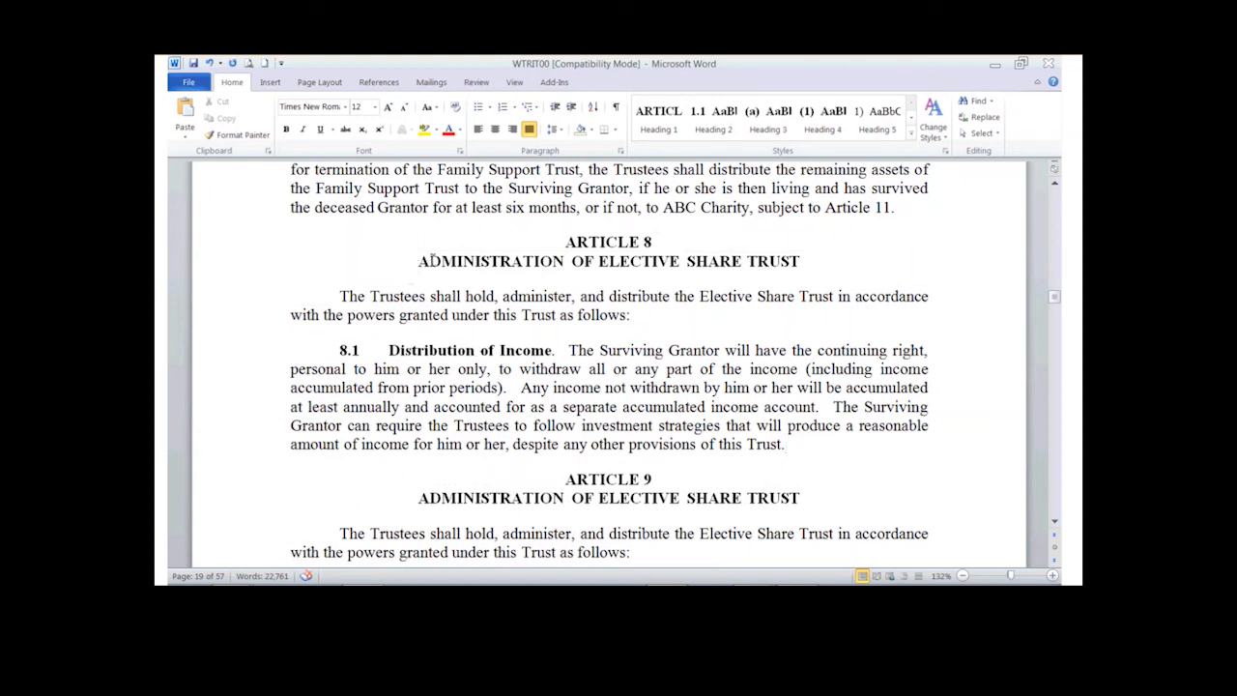
- Replace the title of the pasted Article 8 with "NEW TITLE", keeping the heading format
{"action": "left_click_drag", "start_coordinate": [419, 265], "coordinate": [800, 262]}
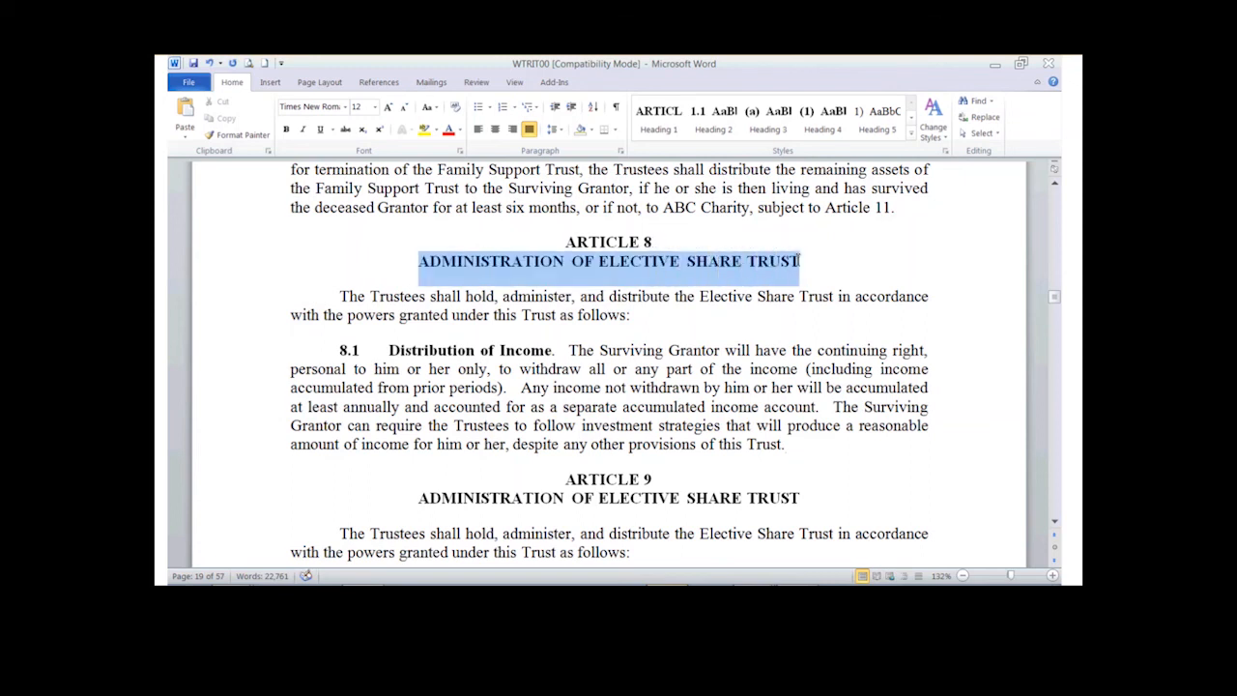
{"action": "key", "text": "BackSpace"}
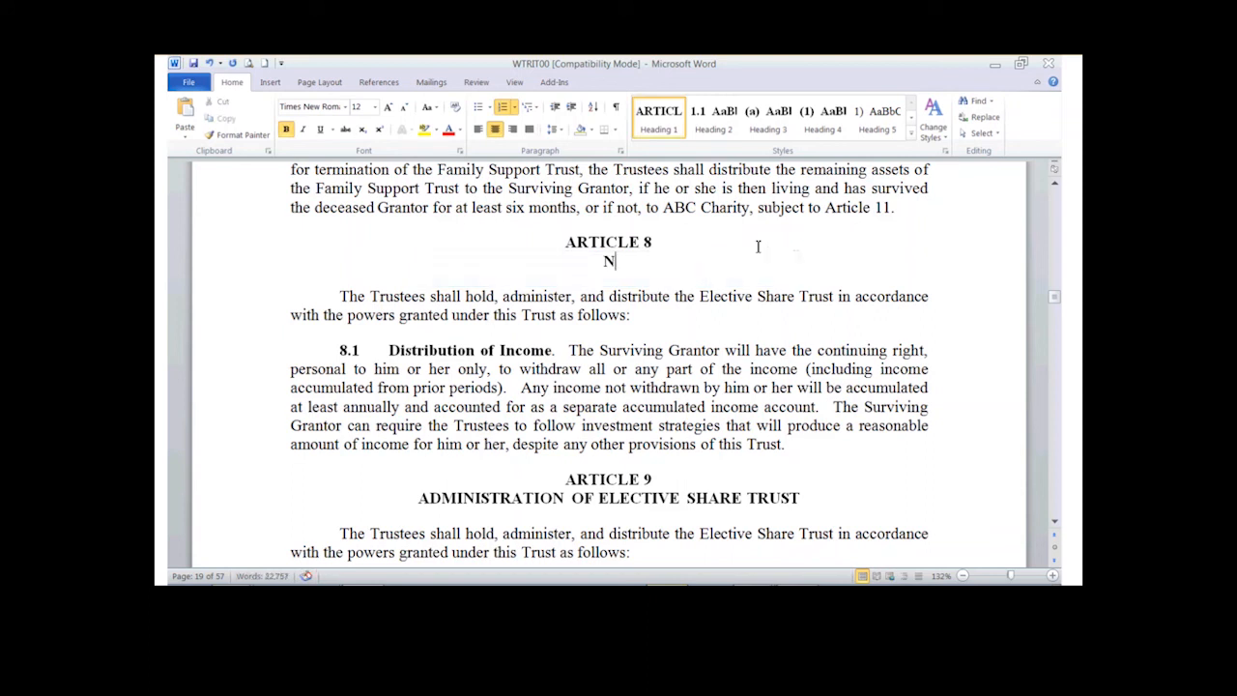
{"action": "type", "text": "NEW TO"}
{"action": "key", "text": "BackSpace"}
{"action": "type", "text": "ITLE"}
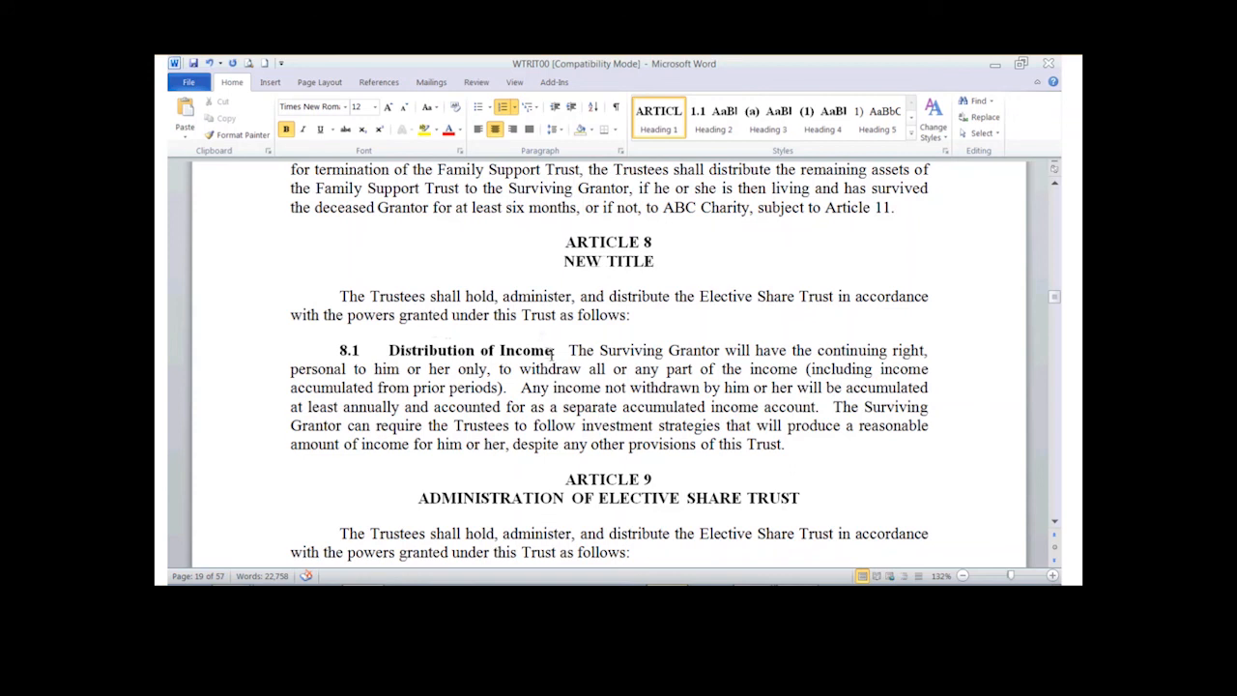
- Replace the heading of Section 8.1 in the new article with "Custom Title"
{"action": "left_click_drag", "start_coordinate": [556, 353], "coordinate": [530, 352]}
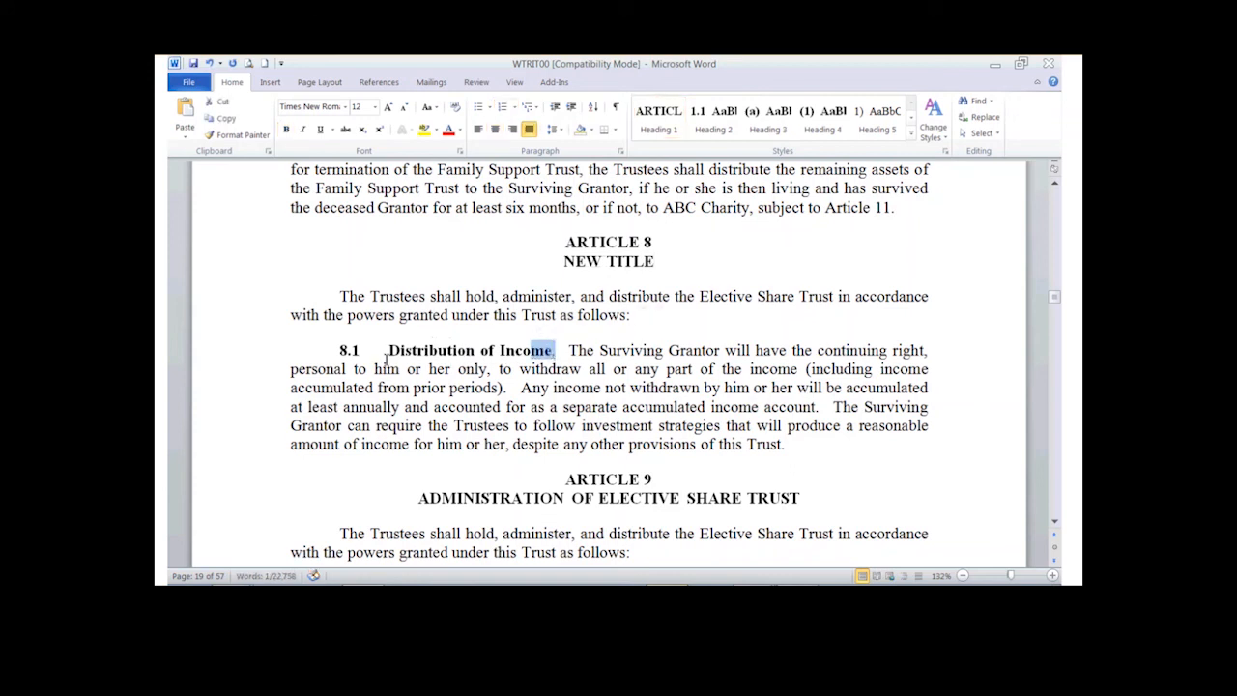
{"action": "left_click_drag", "start_coordinate": [390, 353], "coordinate": [530, 358]}
{"action": "type", "text": "Custom"}
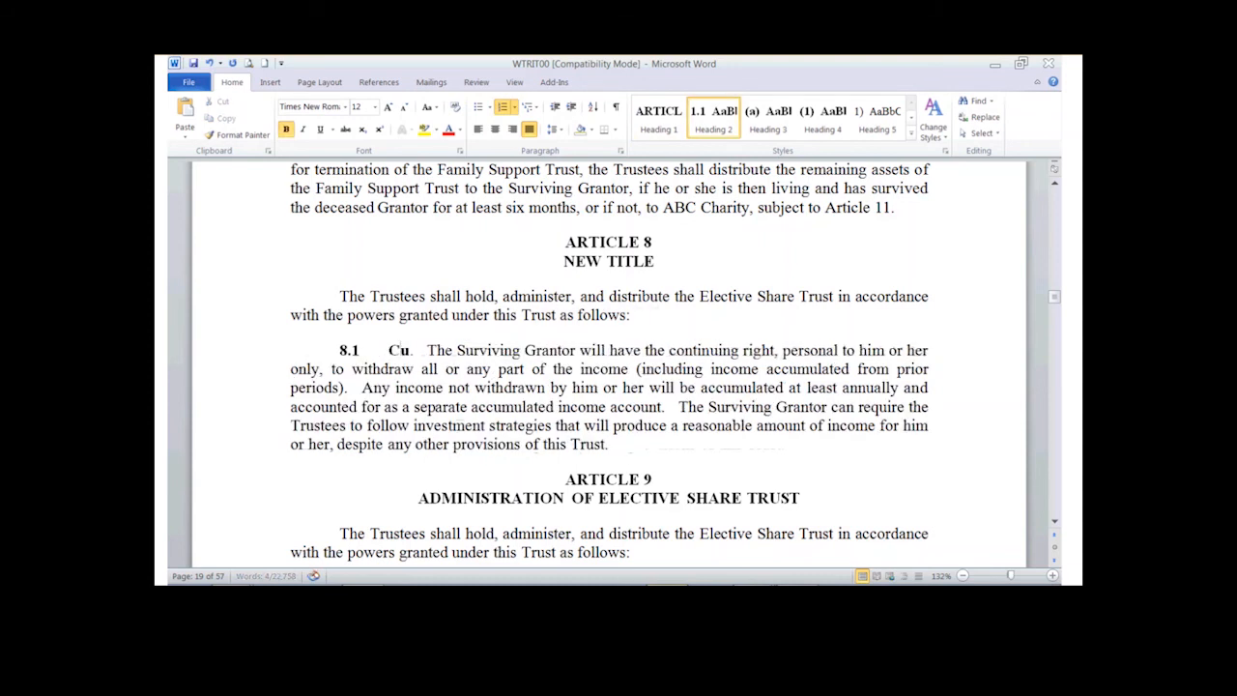
{"action": "type", "text": " Title"}
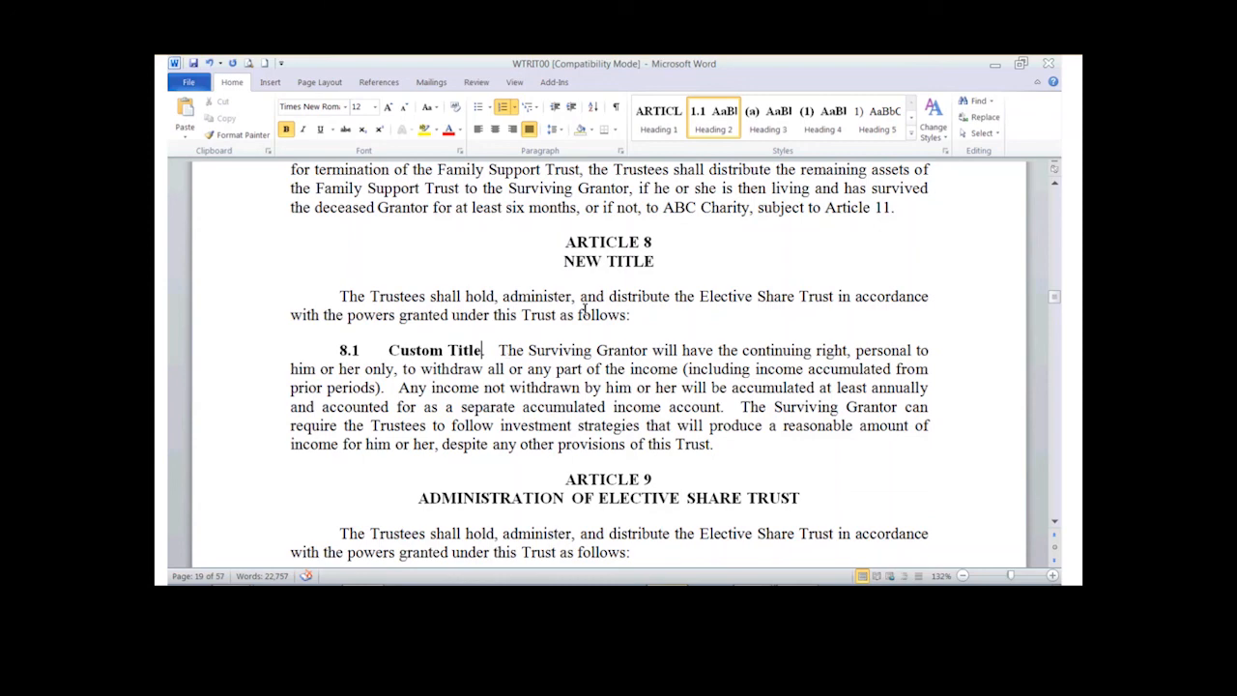
- Update all fields in the document so the article cross-references and the entire table of contents reflect the inserted article
{"action": "key", "text": "ctrl+a"}
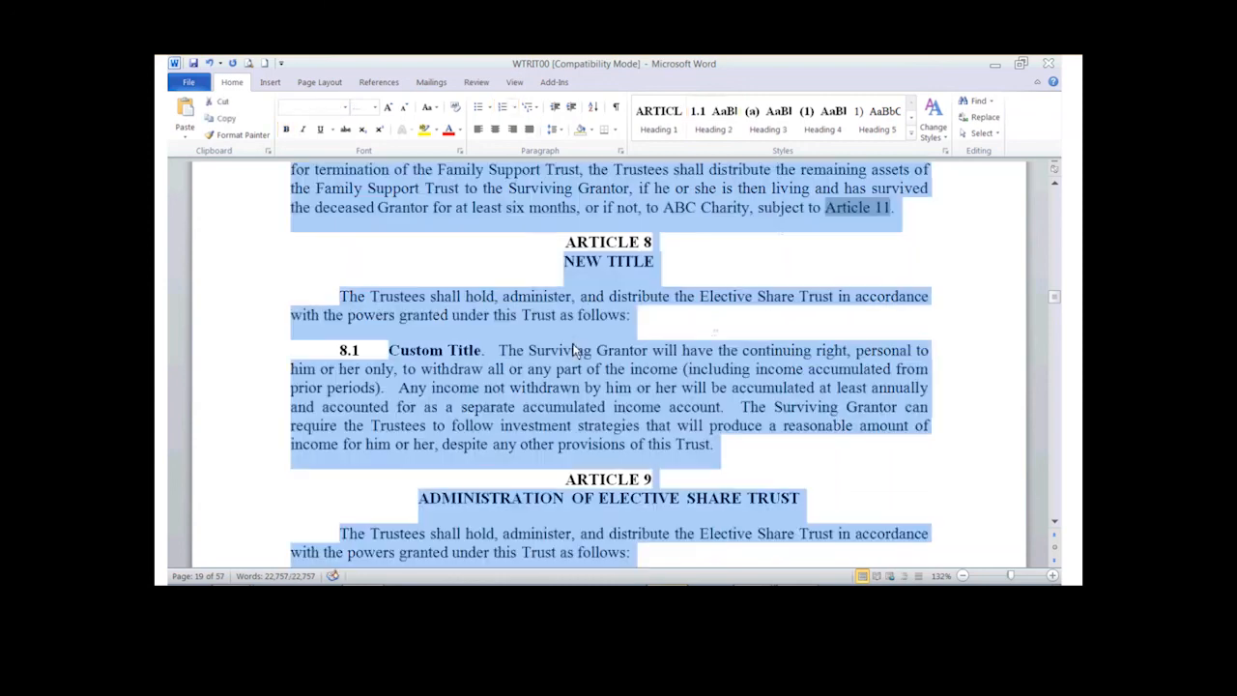
{"action": "key", "text": "F9"}
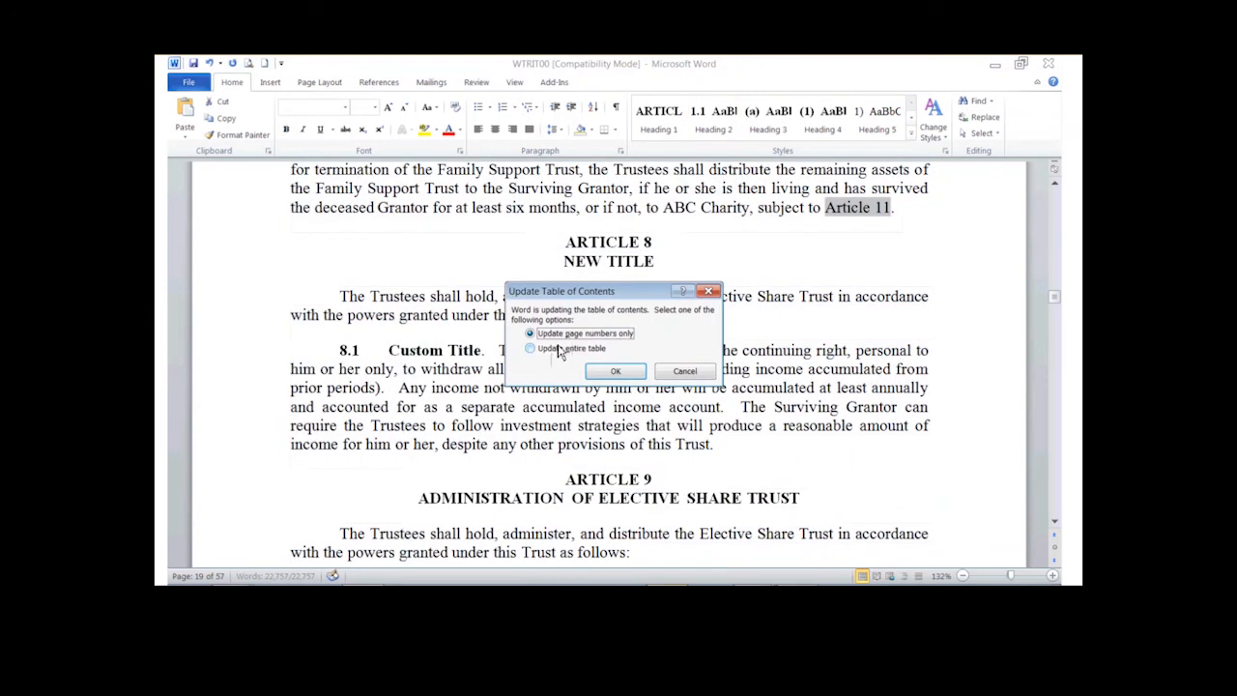
{"action": "left_click", "coordinate": [531, 350]}
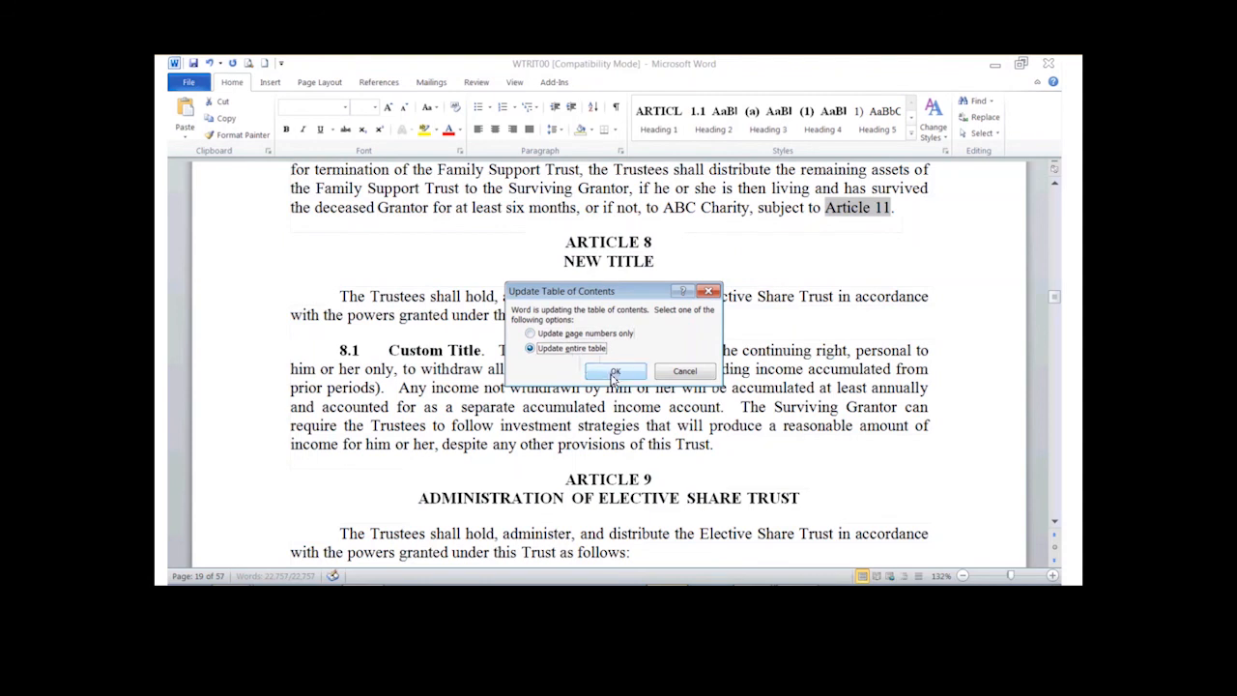
{"action": "left_click", "coordinate": [613, 374]}
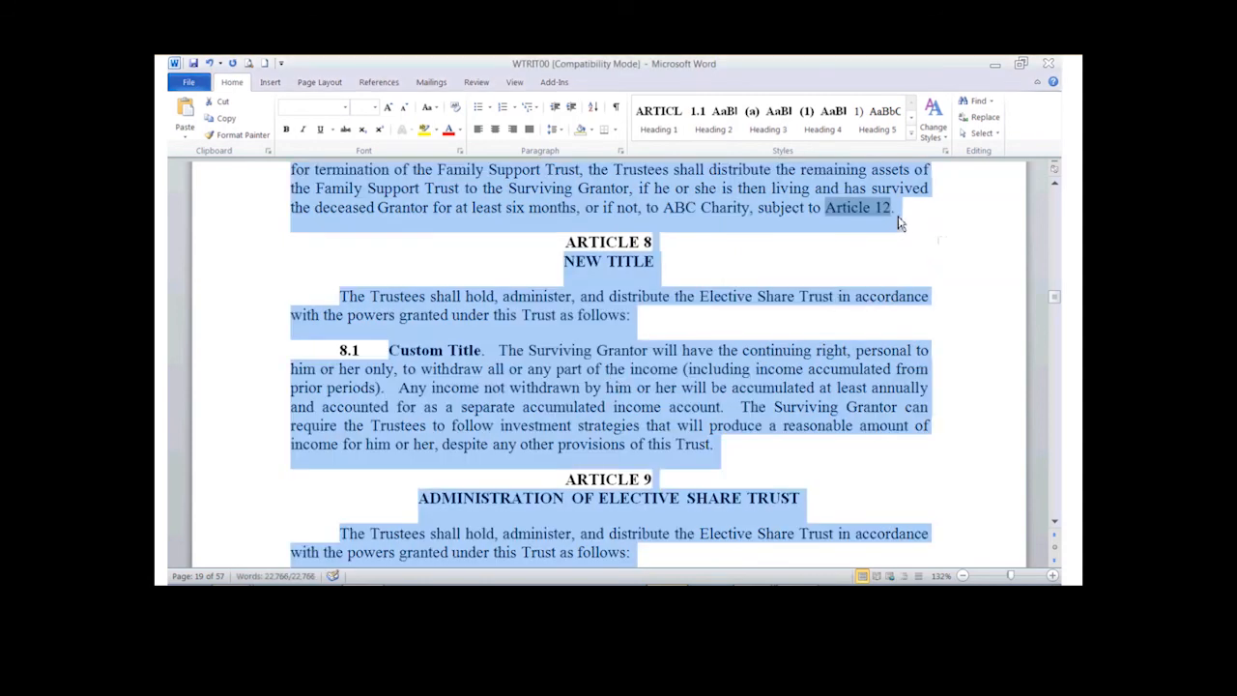
{"action": "left_click", "coordinate": [972, 336]}
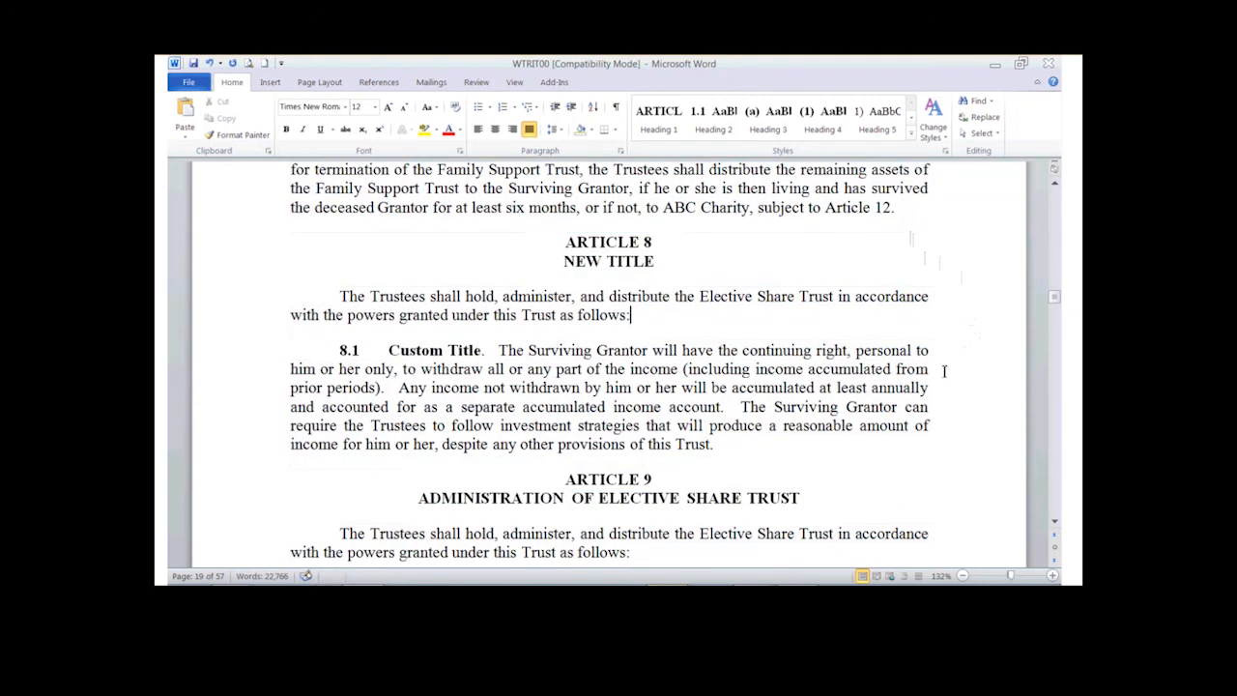